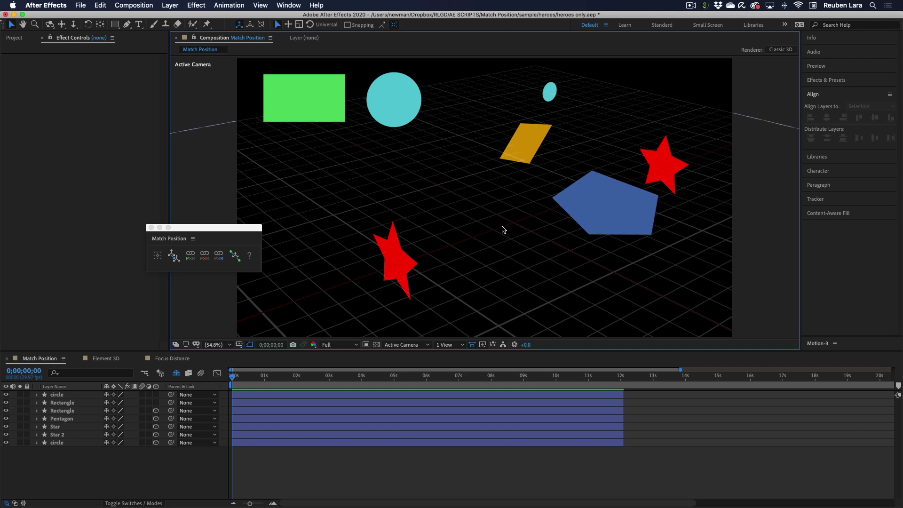
# Enlarge the Match Position panel slightly, look through the Element 3D and Focus Distance compositions, and return to the Match Position composition.
pyautogui.moveTo(260, 273)
pyautogui.mouseDown()
pyautogui.moveTo(171, 370)
pyautogui.moveTo(271, 287)
pyautogui.moveTo(266, 278)
pyautogui.mouseUp()
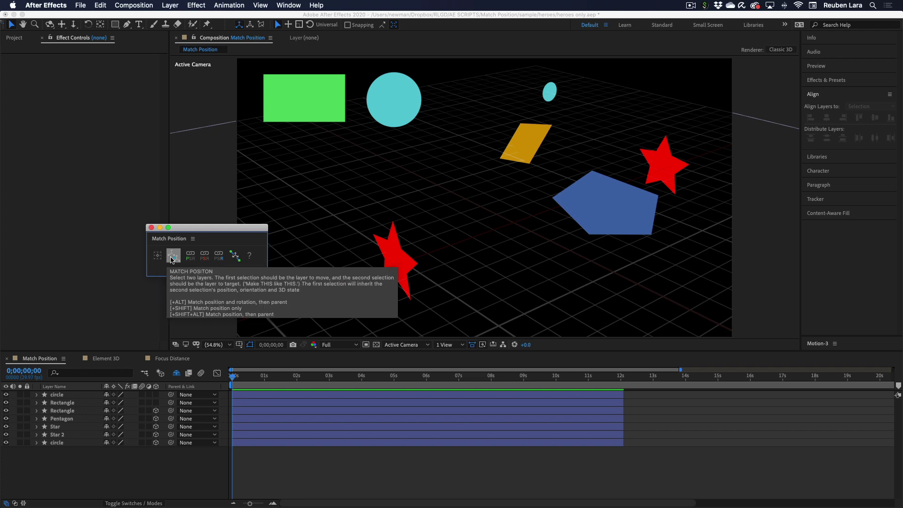
pyautogui.click(210, 196)
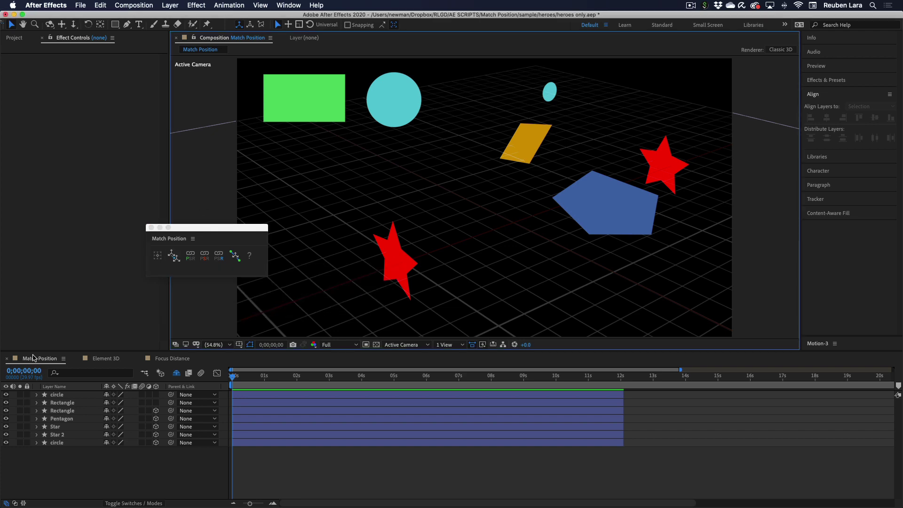
pyautogui.moveTo(504, 248); pyautogui.dragTo(504, 248)
pyautogui.click(114, 360)
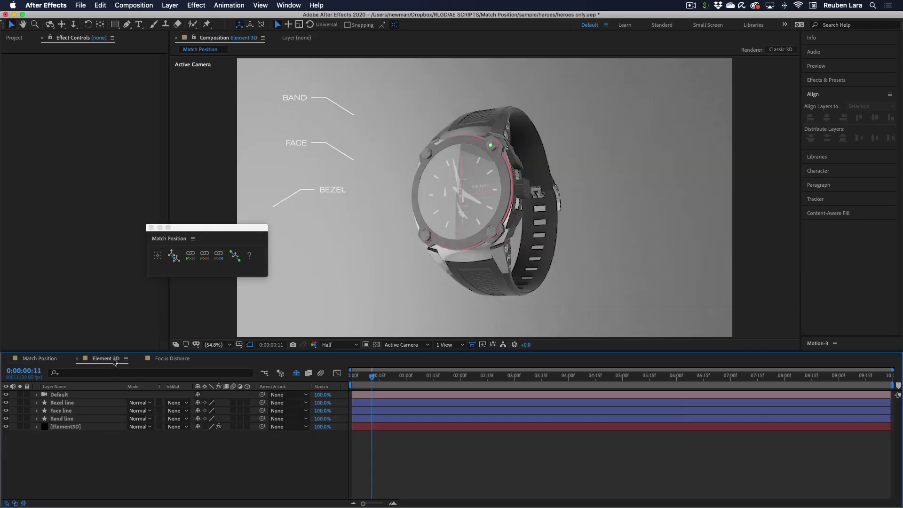
pyautogui.click(174, 360)
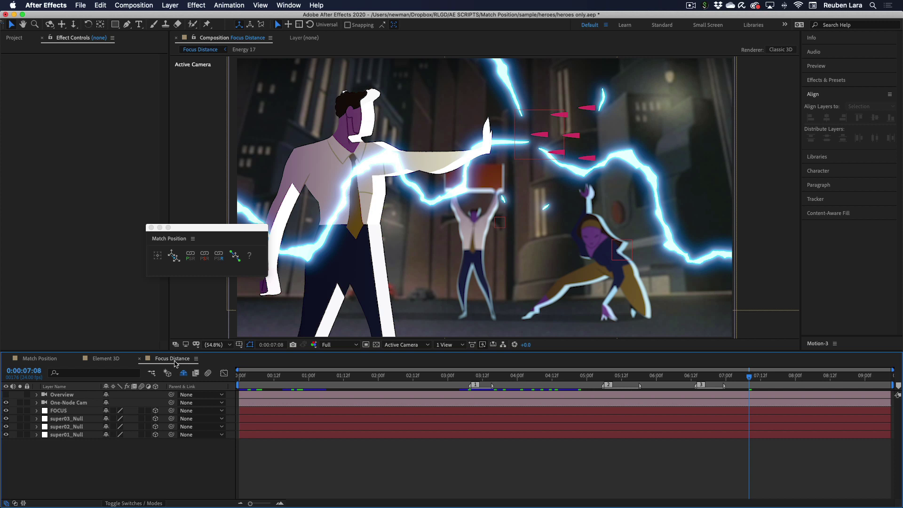
pyautogui.click(35, 361)
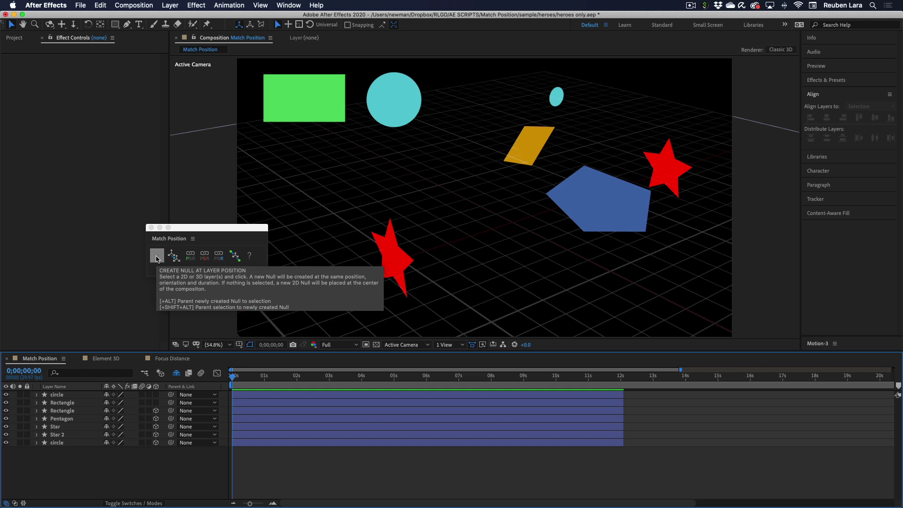
# Create a null at the position of the front red star and another at the green rectangle.
pyautogui.click(391, 256)
pyautogui.click(157, 255)
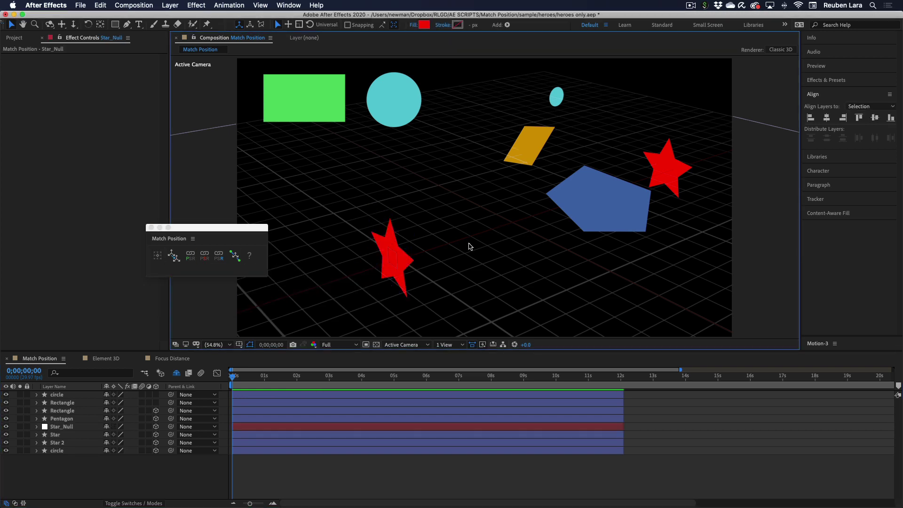
pyautogui.click(419, 260)
pyautogui.click(333, 102)
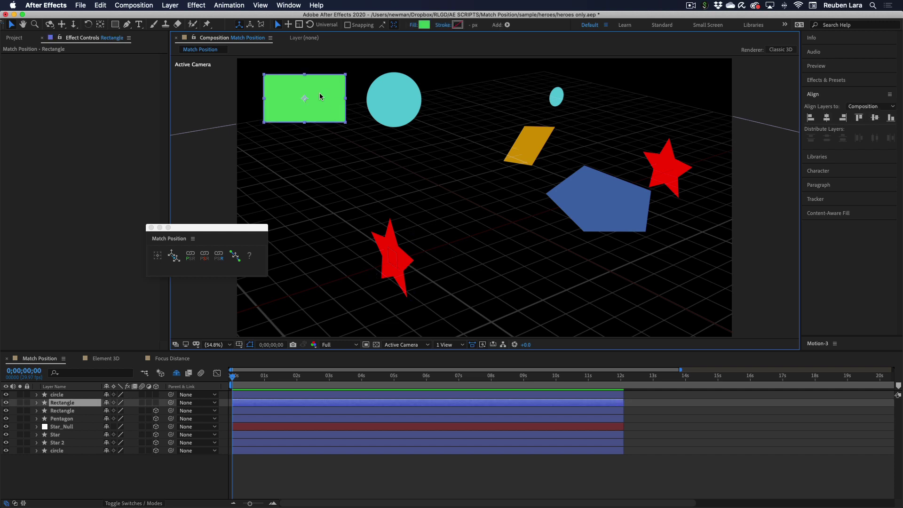
pyautogui.click(155, 257)
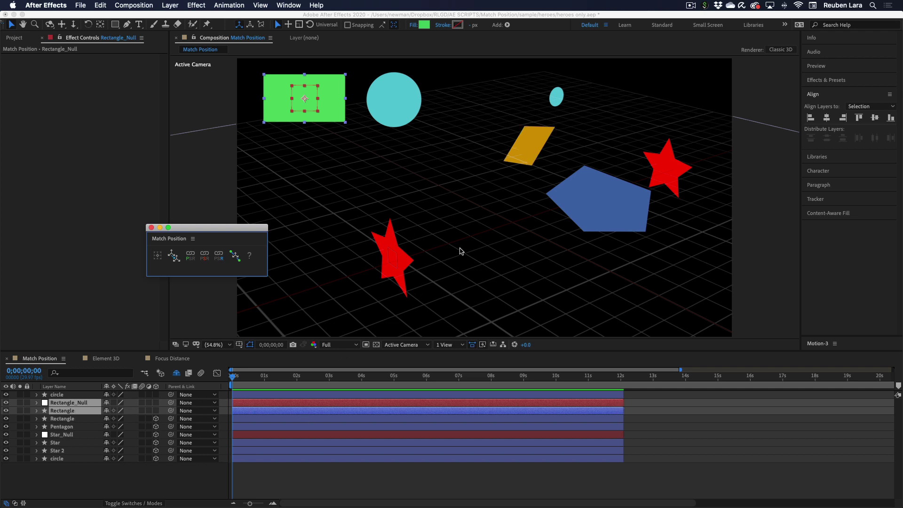
pyautogui.click(157, 256)
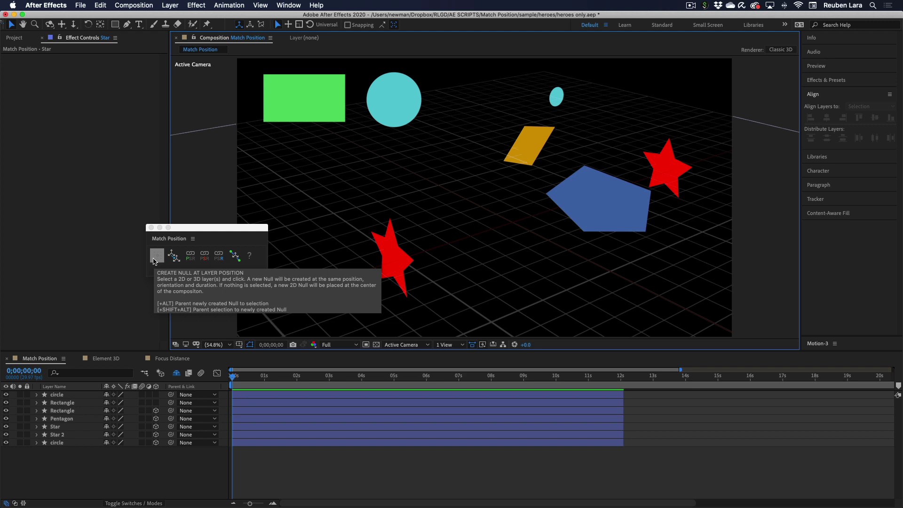
# Try a new null parented to the front red star and a new null parenting the star, undoing each.
pyautogui.click(391, 256)
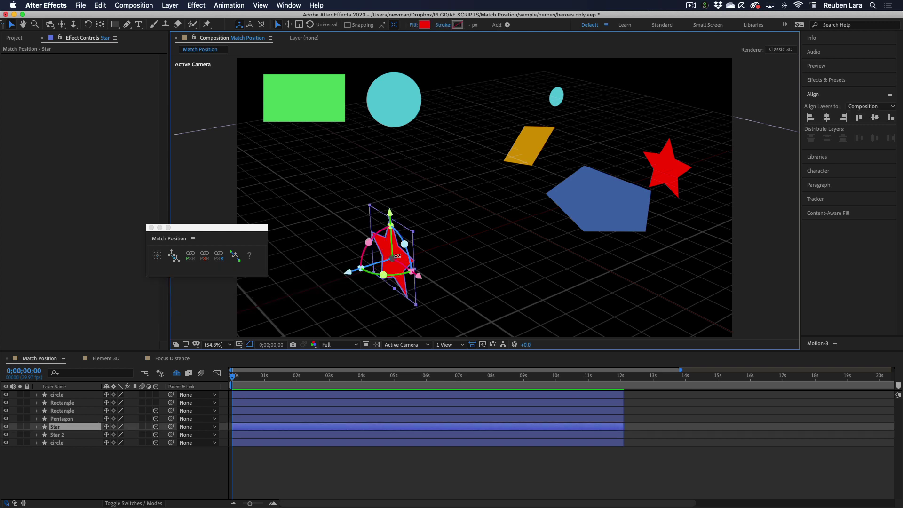
pyautogui.click(172, 261)
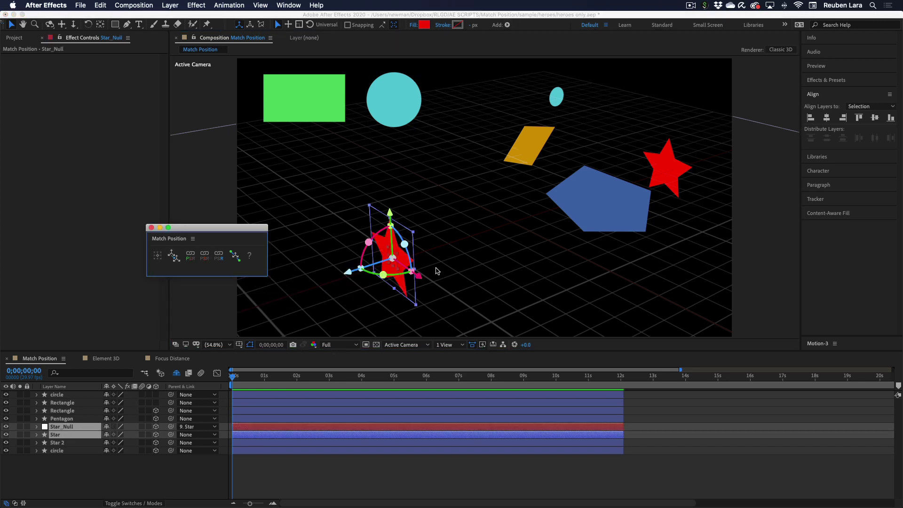
pyautogui.press('super+z')
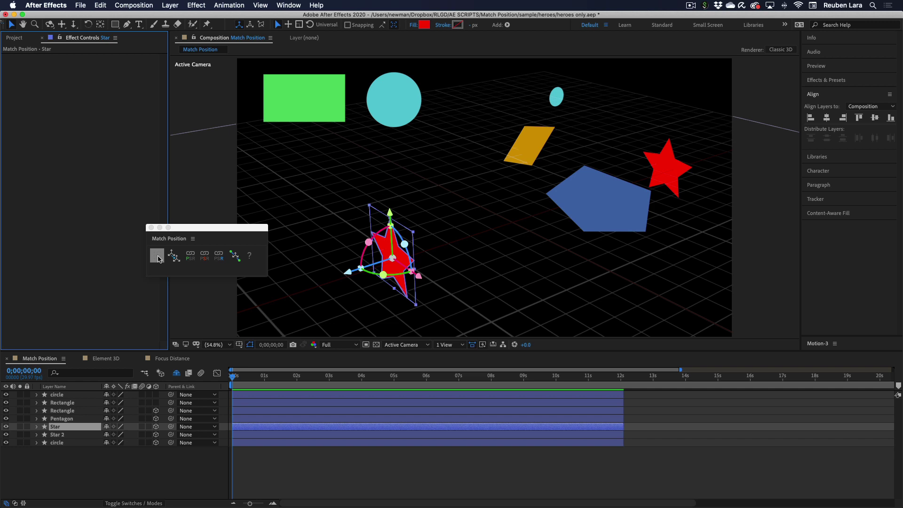
pyautogui.click(158, 257)
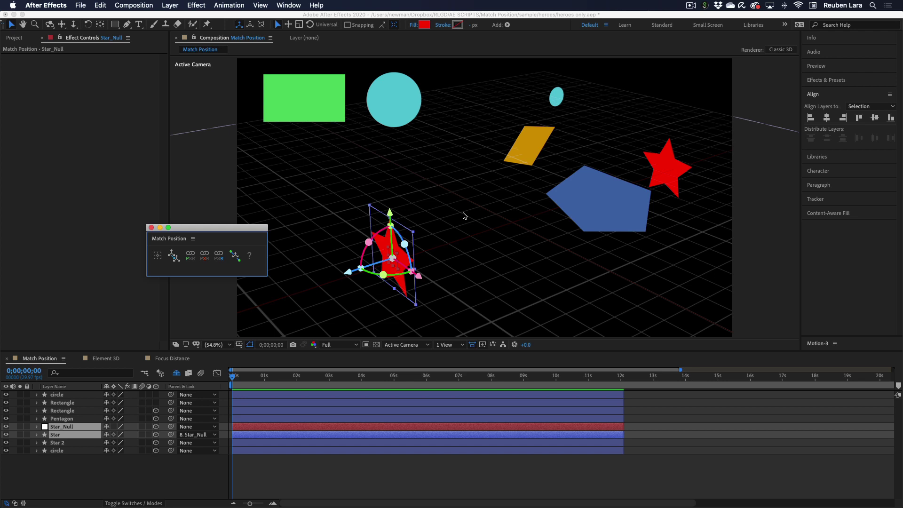
pyautogui.press('super+z')
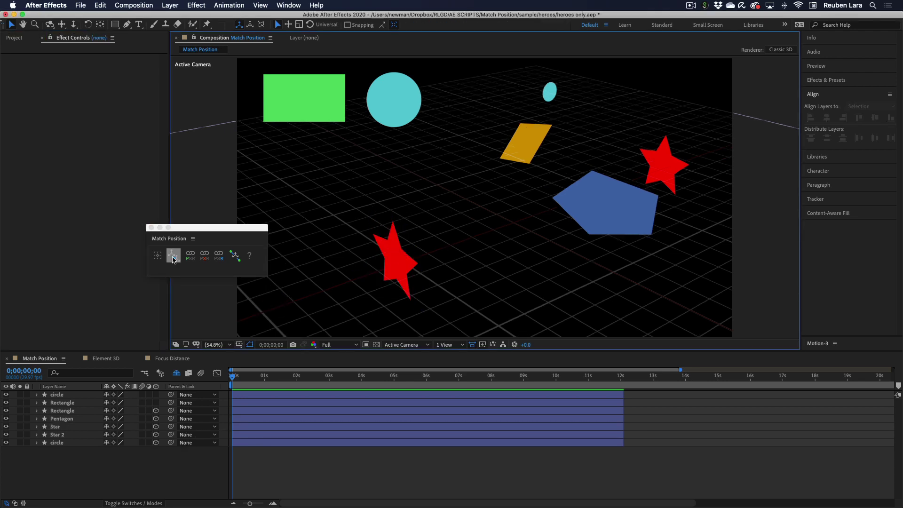
# Match the front red star to the position and orientation of the orange rectangle.
pyautogui.click(398, 254)
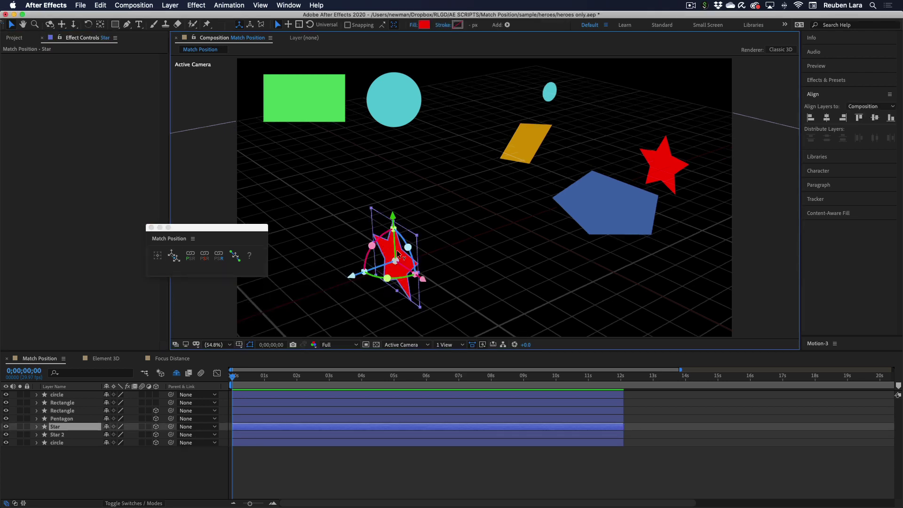
pyautogui.keyDown('shift'); pyautogui.click(529, 149); pyautogui.keyUp('shift')
pyautogui.click(174, 256)
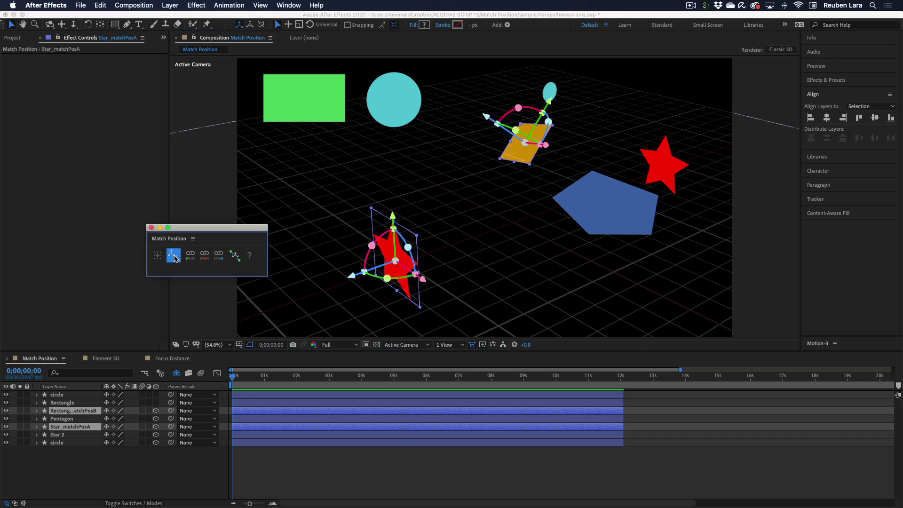
# Nudge the orange rectangle along its Z axis, undo back to before the star was matched, and clear the selection.
pyautogui.click(470, 196)
pyautogui.click(527, 144)
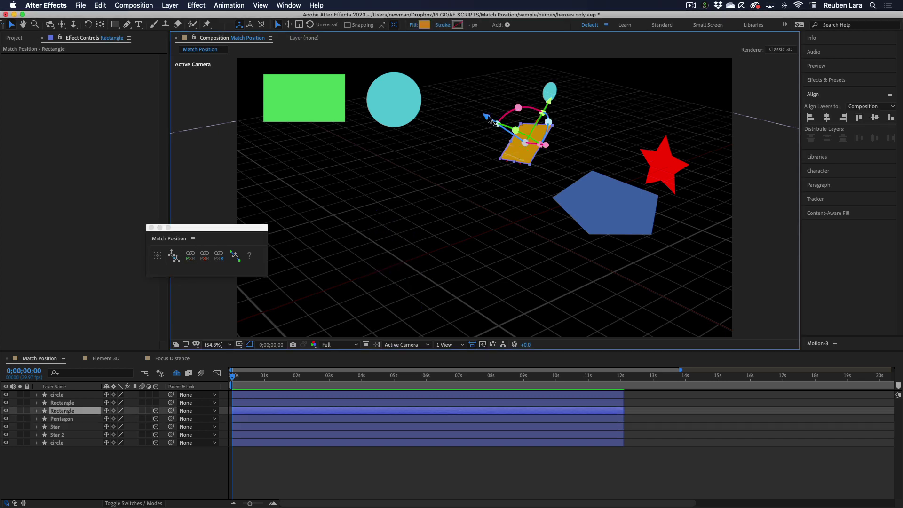
pyautogui.moveTo(487, 118); pyautogui.dragTo(488, 121)
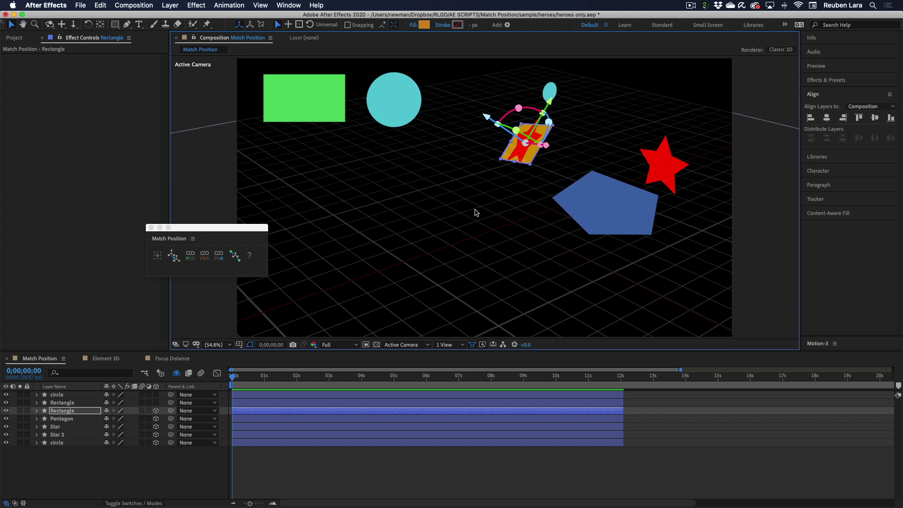
pyautogui.press('super+z')
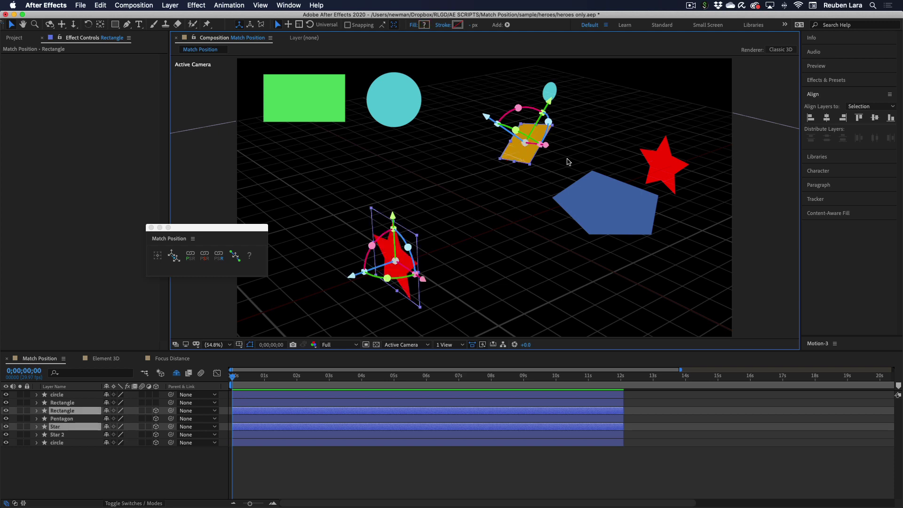
pyautogui.click(568, 160)
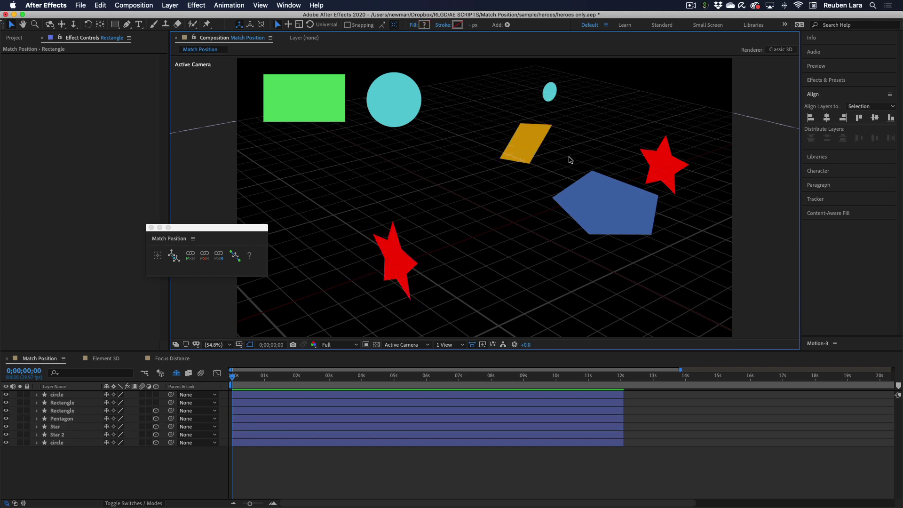
# Parent the blue pentagon to the front red star and rotate the star about its vertical axis.
pyautogui.click(593, 204)
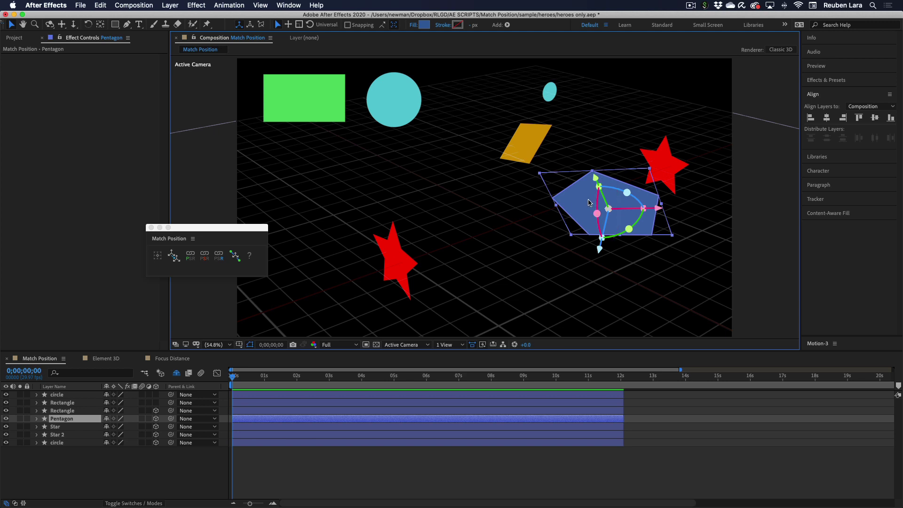
pyautogui.click(171, 418)
pyautogui.moveTo(171, 420); pyautogui.dragTo(369, 278)
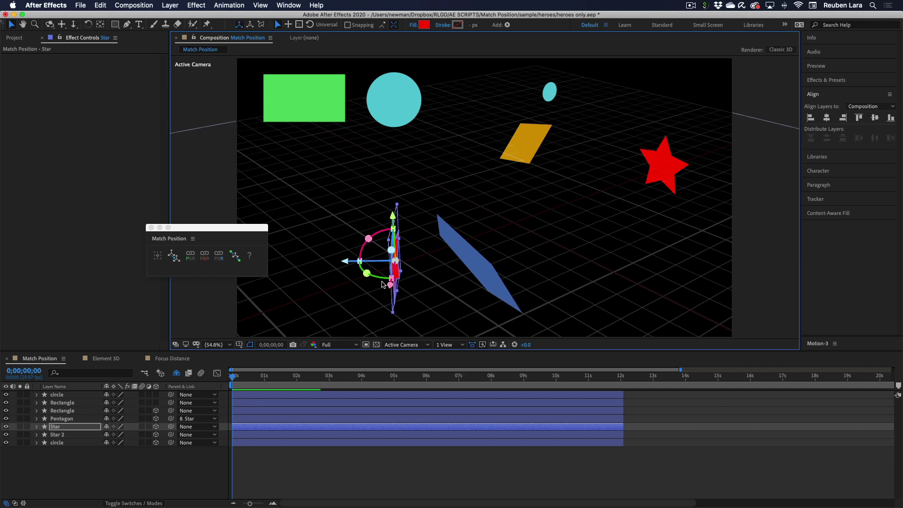
# Copy the blue pentagon's Orientation property and paste it onto the orange rectangle's Orientation.
pyautogui.click(477, 273)
pyautogui.press('r')
pyautogui.click(84, 428)
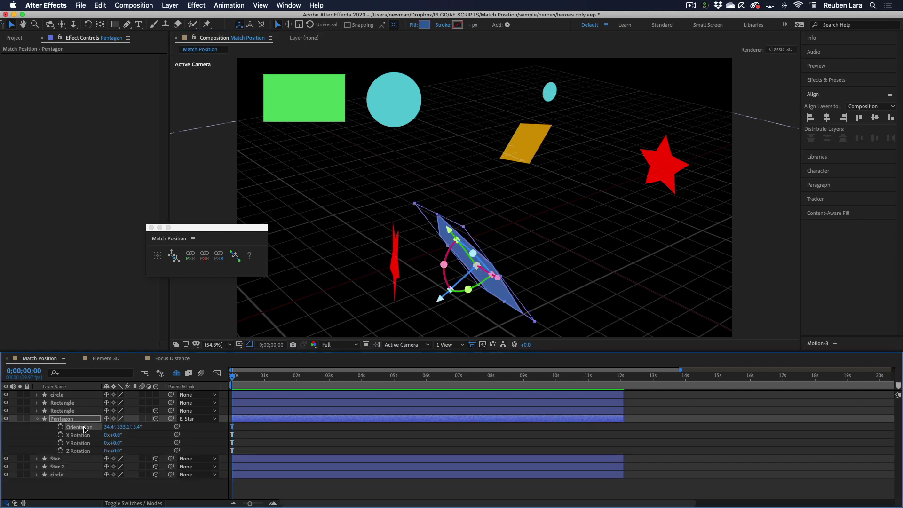
pyautogui.click(526, 148)
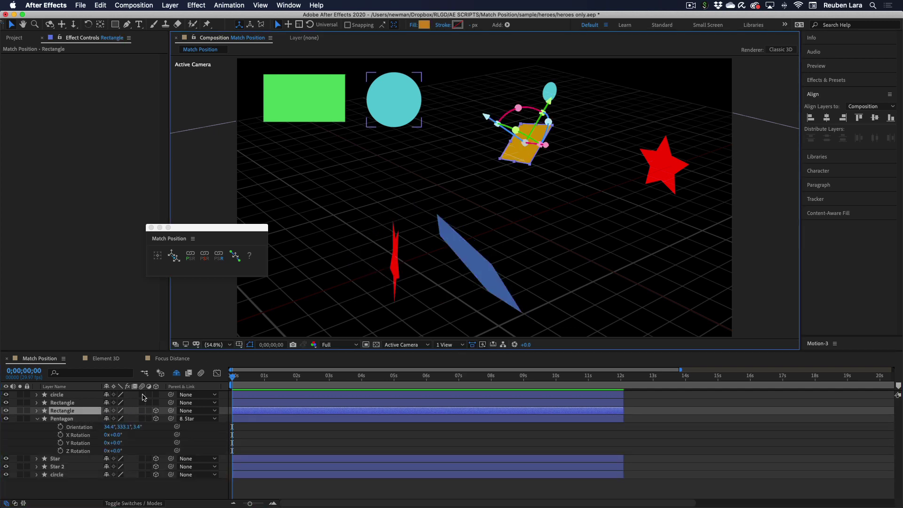
pyautogui.press('r')
pyautogui.click(80, 419)
pyautogui.press('super+v')
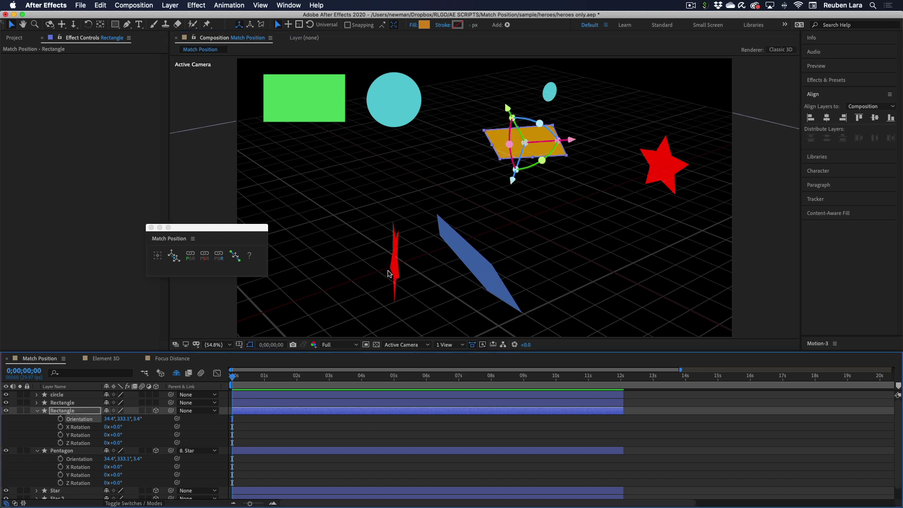
# Match the orange rectangle to the position and orientation of the parented blue pentagon.
pyautogui.click(558, 209)
pyautogui.click(523, 141)
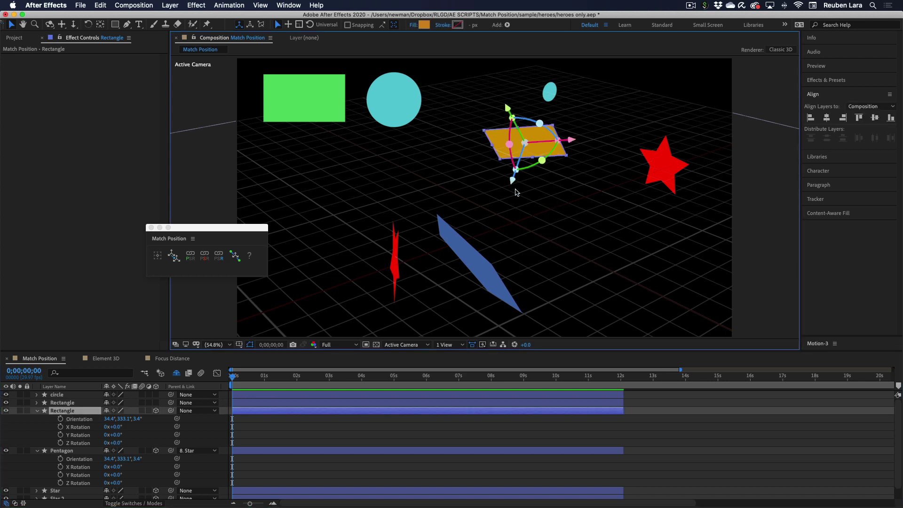
pyautogui.keyDown('shift'); pyautogui.click(477, 264); pyautogui.keyUp('shift')
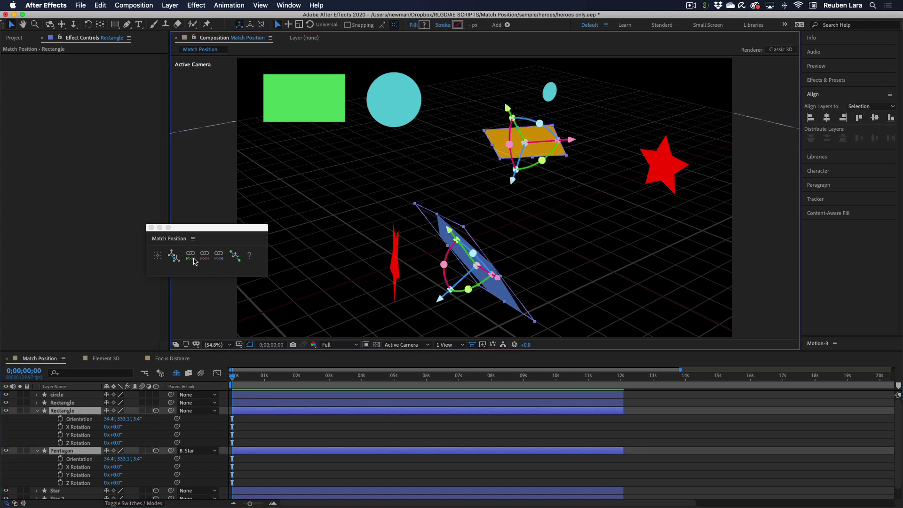
pyautogui.click(173, 256)
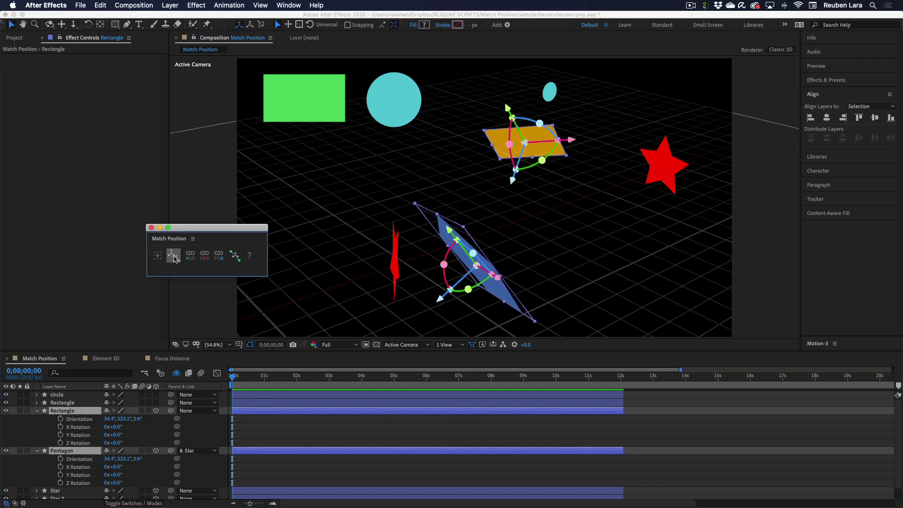
# Undo the rectangle match, the pasted orientation, the star rotation and the pentagon's parenting.
pyautogui.click(544, 204)
pyautogui.moveTo(485, 260)
pyautogui.mouseDown()
pyautogui.moveTo(509, 249)
pyautogui.moveTo(488, 260)
pyautogui.mouseUp()
pyautogui.press('super+z')
pyautogui.press('super+z')
pyautogui.press('super+z')
pyautogui.press('super+z')
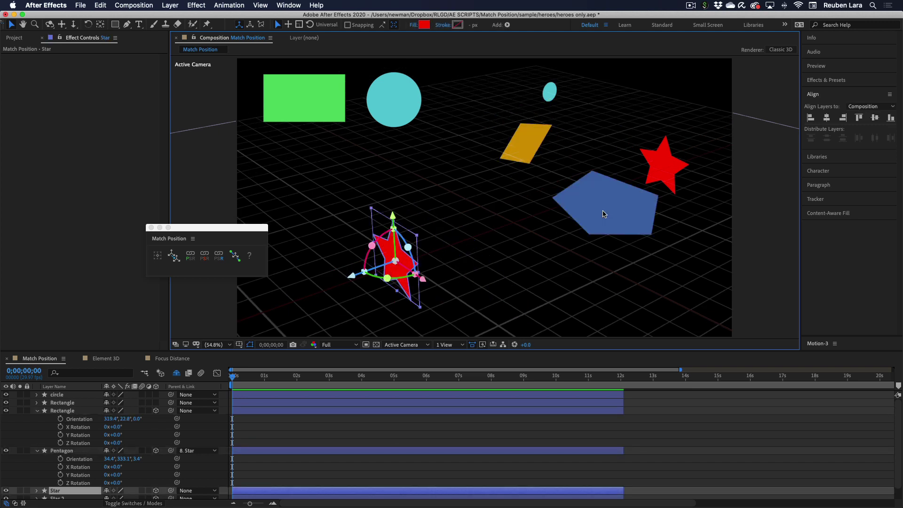
pyautogui.press('super+z')
pyautogui.press('super+z')
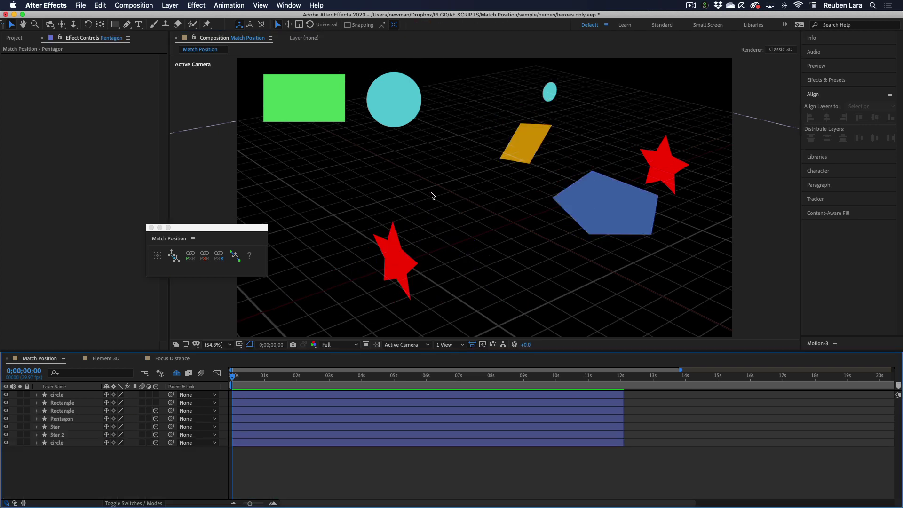
# Match the 2D green rectangle to the position, orientation and 3D state of the Star 2 layer.
pyautogui.click(307, 108)
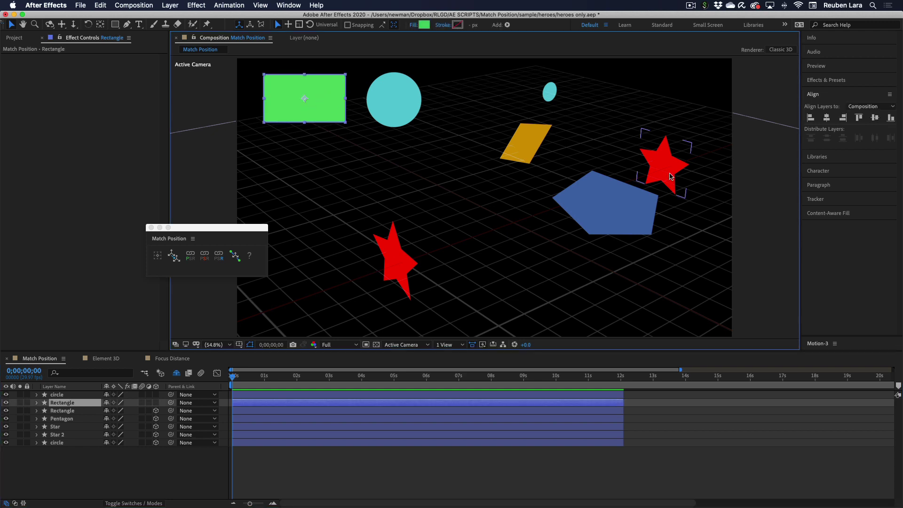
pyautogui.keyDown('shift'); pyautogui.click(670, 175); pyautogui.keyUp('shift')
pyautogui.click(174, 256)
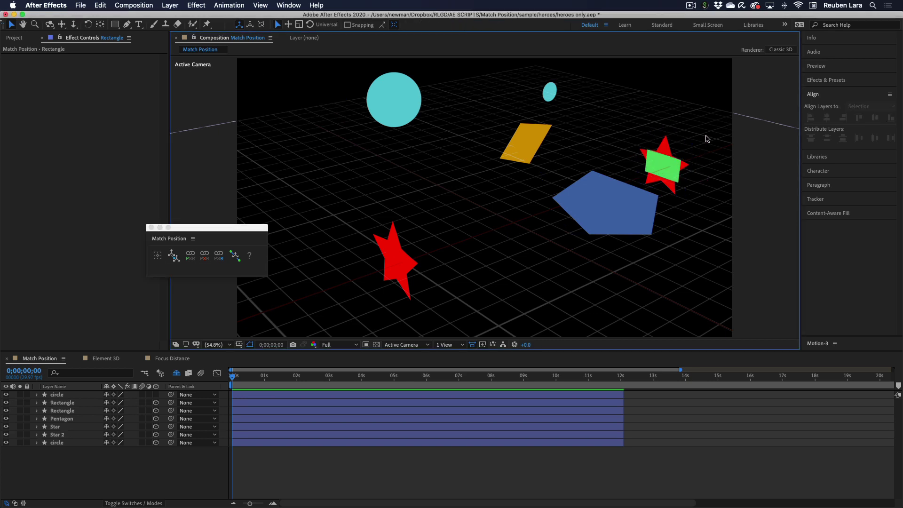
# Match the Star 2 layer to the position and 2D state of the large 2D circle.
pyautogui.click(663, 145)
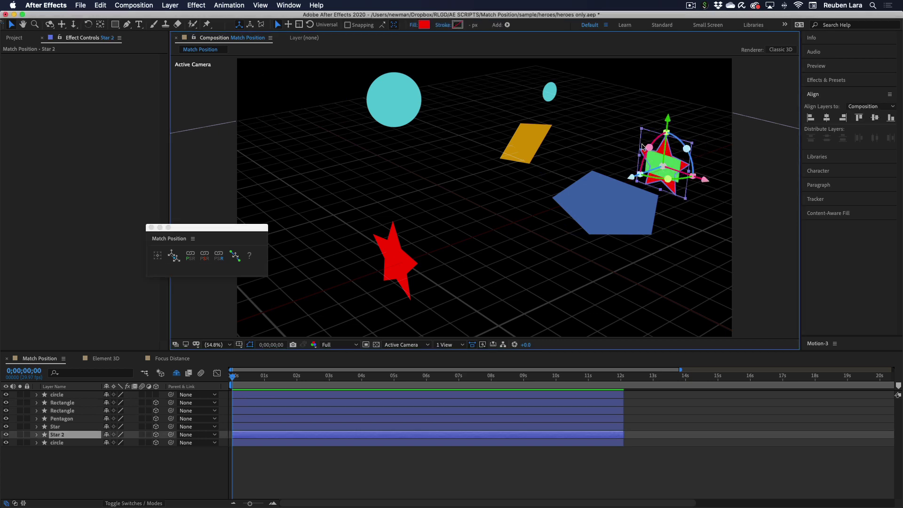
pyautogui.keyDown('shift'); pyautogui.click(394, 114); pyautogui.keyUp('shift')
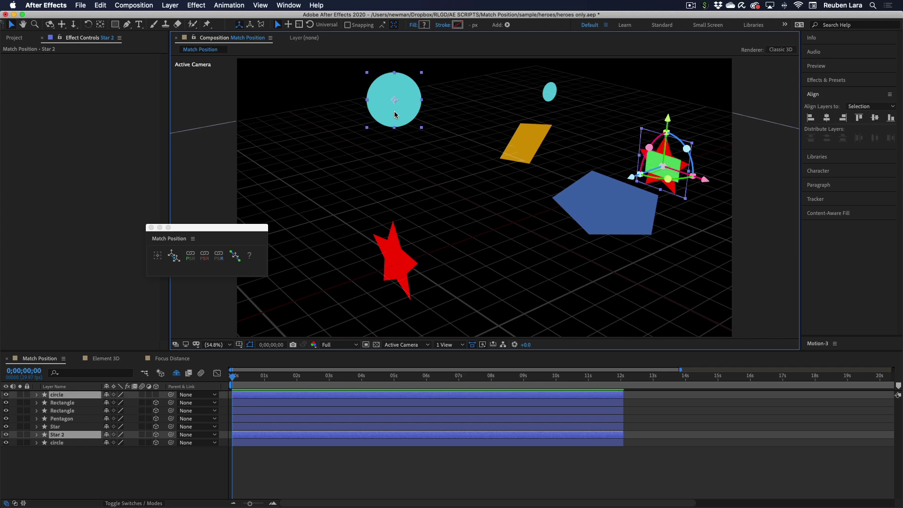
pyautogui.click(174, 255)
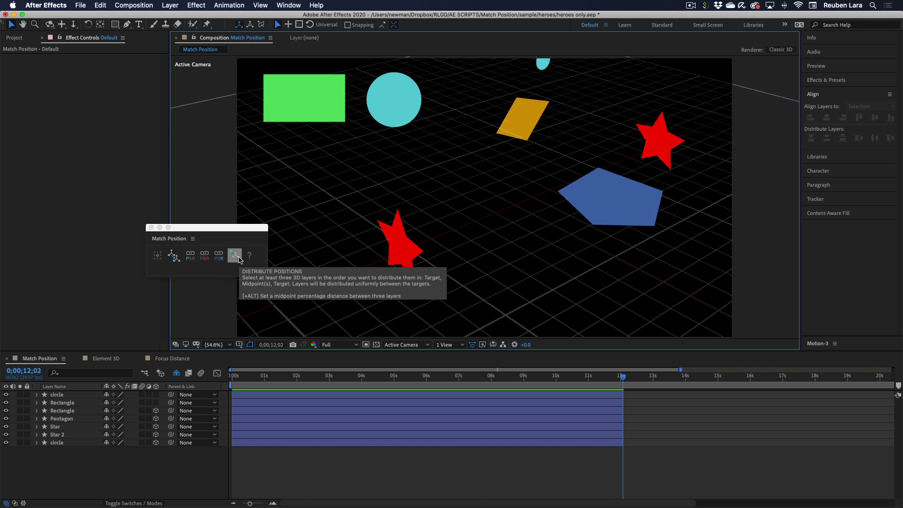
# Distribute the orange rectangle evenly between the Star and Star 2 layers.
pyautogui.moveTo(493, 216); pyautogui.dragTo(500, 217)
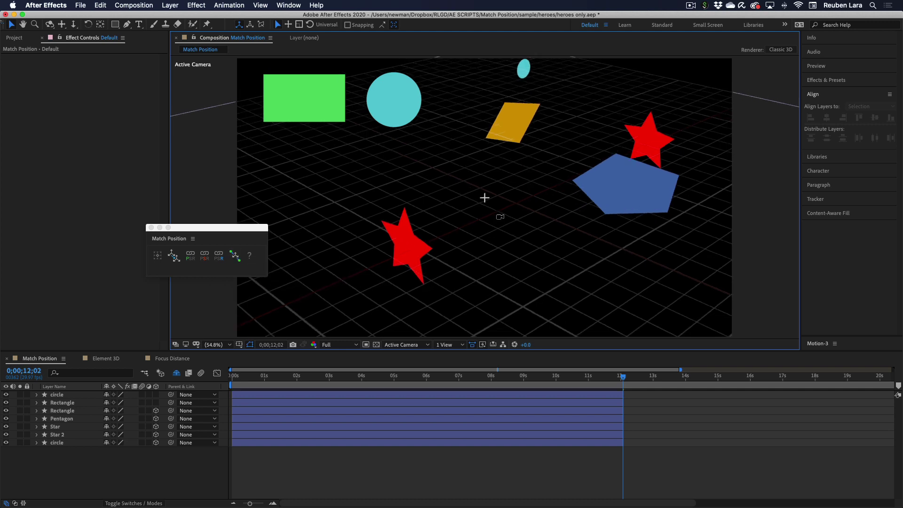
pyautogui.click(413, 252)
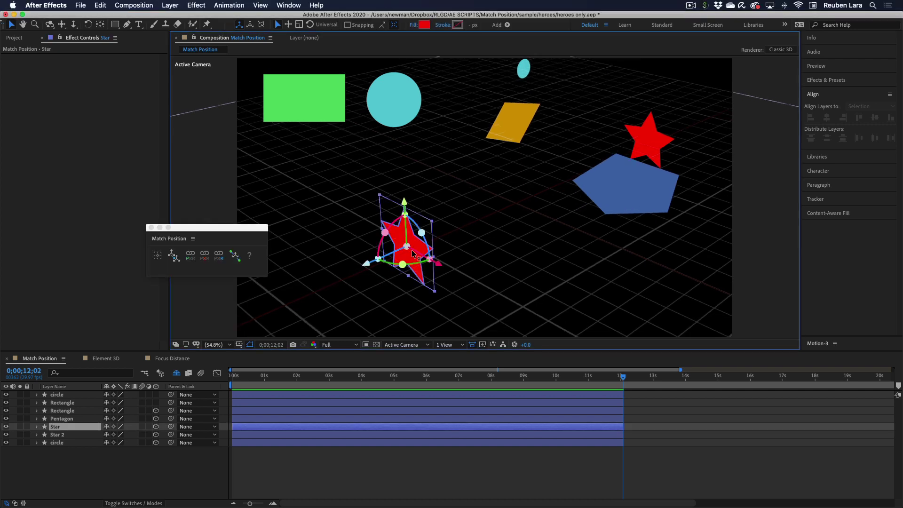
pyautogui.keyDown('shift'); pyautogui.click(515, 136); pyautogui.keyUp('shift')
pyautogui.keyDown('shift'); pyautogui.click(650, 141); pyautogui.keyUp('shift')
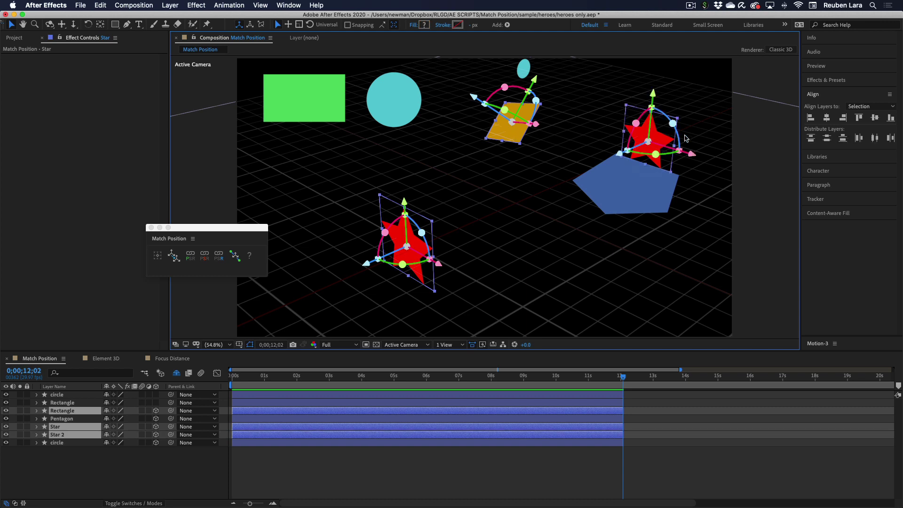
pyautogui.click(236, 255)
pyautogui.moveTo(627, 191); pyautogui.dragTo(667, 155)
# Move the Star 2 layer to a new position and redistribute the orange rectangle evenly between the two stars.
pyautogui.click(672, 131)
pyautogui.click(608, 120)
pyautogui.moveTo(604, 79); pyautogui.dragTo(606, 56)
pyautogui.moveTo(650, 111); pyautogui.dragTo(614, 104)
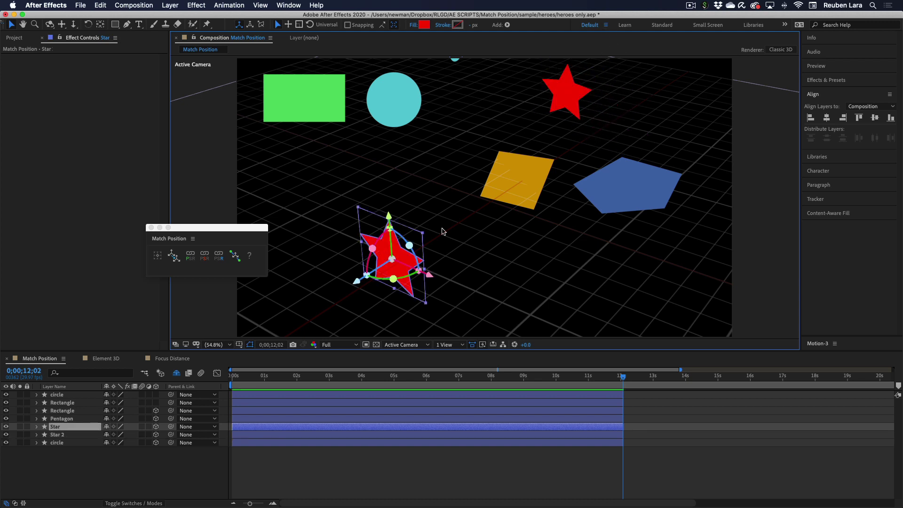
pyautogui.keyDown('shift'); pyautogui.click(520, 186); pyautogui.keyUp('shift')
pyautogui.keyDown('shift'); pyautogui.click(565, 94); pyautogui.keyUp('shift')
pyautogui.click(235, 255)
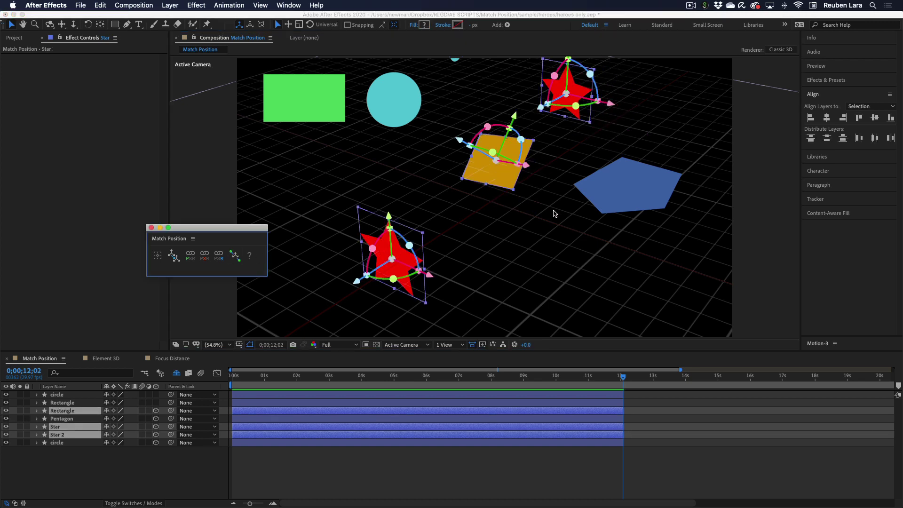
# Distribute the green rectangle, large circle, orange rectangle, small circle and blue pentagon, in that order, evenly between Star and Star 2.
pyautogui.click(548, 201)
pyautogui.moveTo(548, 201); pyautogui.dragTo(614, 193)
pyautogui.click(582, 209)
pyautogui.click(410, 258)
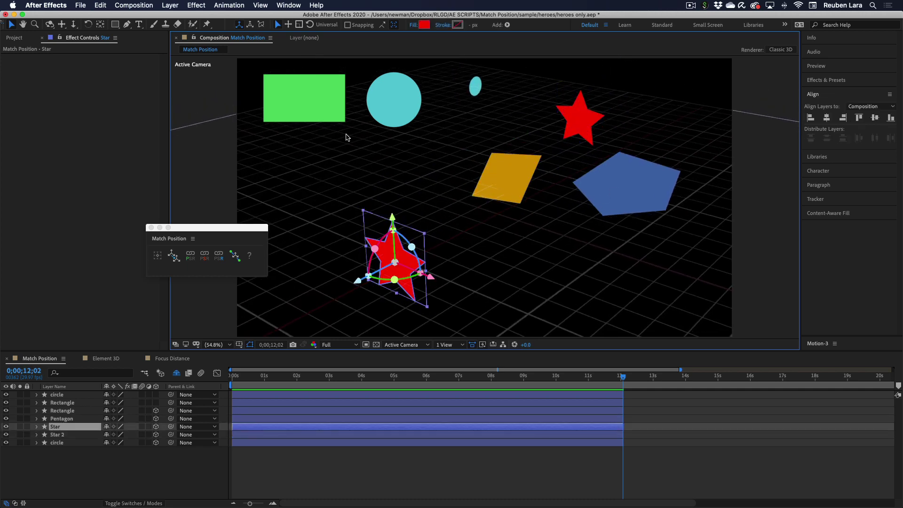
pyautogui.keyDown('shift'); pyautogui.click(326, 110); pyautogui.keyUp('shift')
pyautogui.keyDown('shift'); pyautogui.click(405, 103); pyautogui.keyUp('shift')
pyautogui.keyDown('shift'); pyautogui.click(506, 175); pyautogui.keyUp('shift')
pyautogui.keyDown('shift'); pyautogui.click(475, 86); pyautogui.keyUp('shift')
pyautogui.keyDown('shift'); pyautogui.click(623, 182); pyautogui.keyUp('shift')
pyautogui.keyDown('shift'); pyautogui.click(593, 132); pyautogui.keyUp('shift')
pyautogui.click(234, 256)
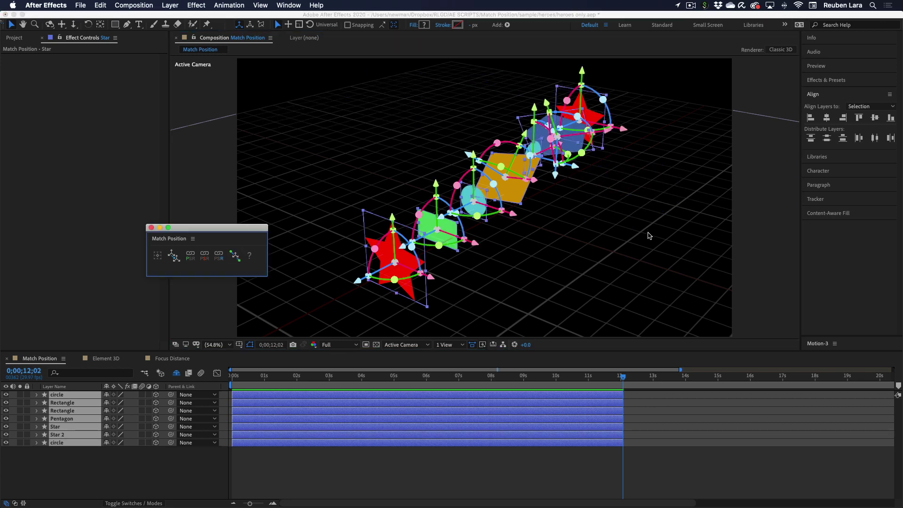
pyautogui.click(606, 210)
pyautogui.moveTo(567, 144)
pyautogui.mouseDown()
pyautogui.moveTo(528, 145)
pyautogui.moveTo(566, 143)
pyautogui.mouseUp()
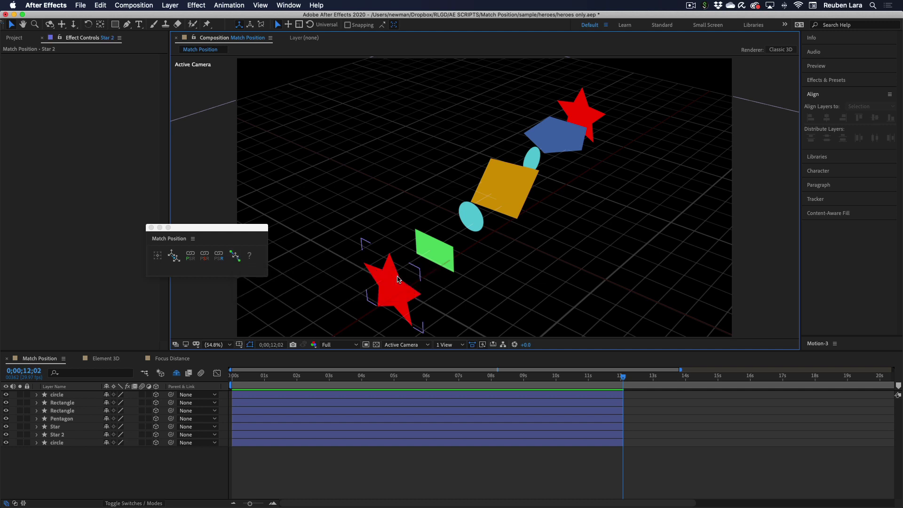
# Move the two stars and the circle next to the green rectangle together along the X axis, away from the other layers.
pyautogui.click(393, 289)
pyautogui.keyDown('shift'); pyautogui.click(470, 216); pyautogui.keyUp('shift')
pyautogui.keyDown('shift'); pyautogui.click(595, 118); pyautogui.keyUp('shift')
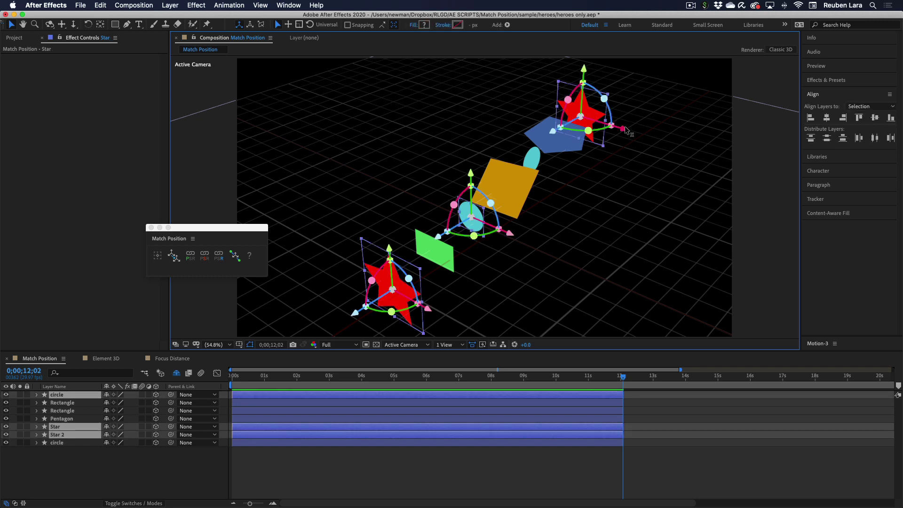
pyautogui.moveTo(626, 126); pyautogui.dragTo(443, 113)
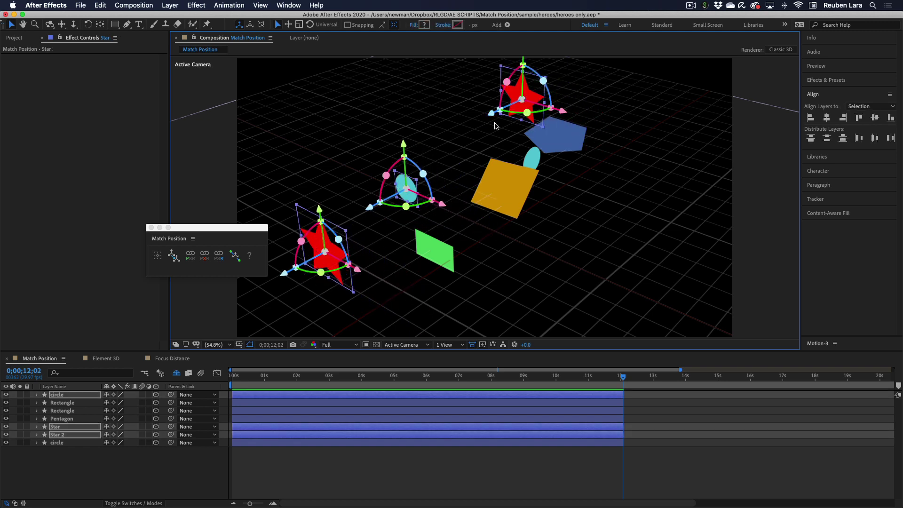
pyautogui.click(434, 165)
# Place the circle between Star and Star 2 with a custom midpoint percentage so it sits closer to Star.
pyautogui.click(324, 249)
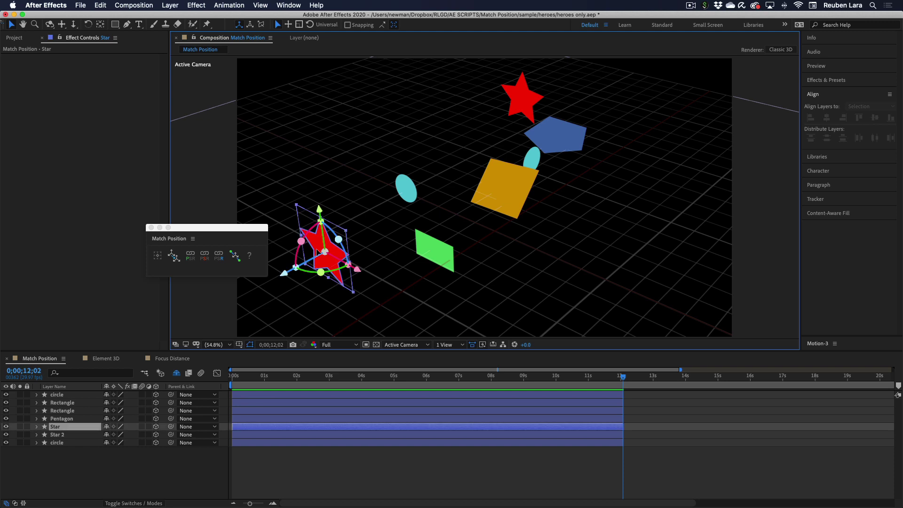
pyautogui.keyDown('shift'); pyautogui.click(408, 190); pyautogui.keyUp('shift')
pyautogui.keyDown('shift'); pyautogui.click(521, 106); pyautogui.keyUp('shift')
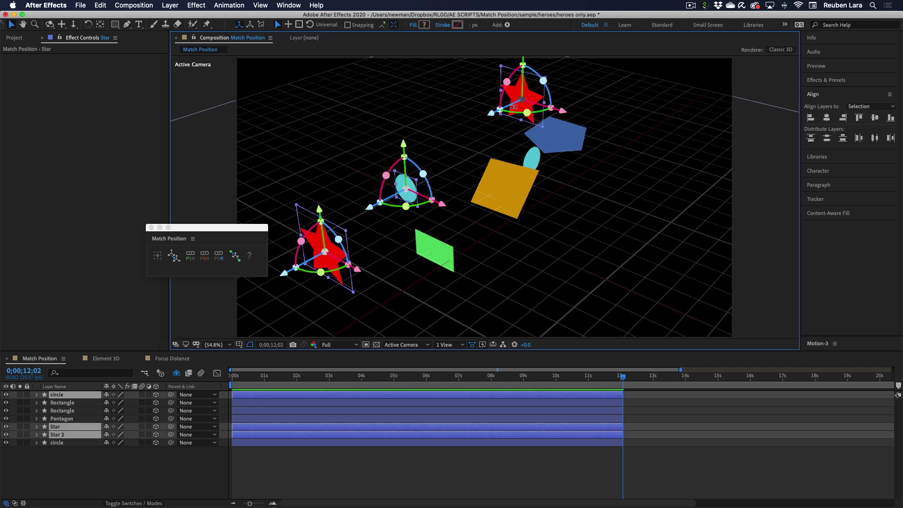
pyautogui.click(235, 257)
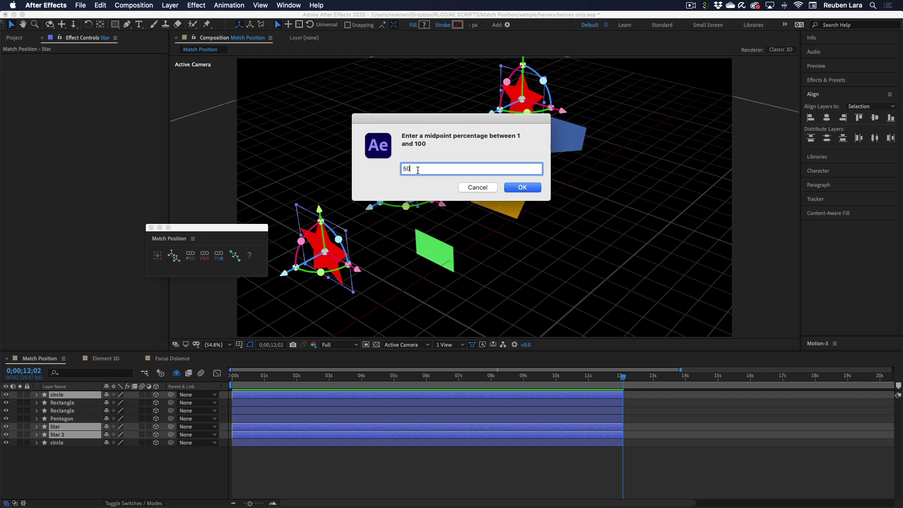
pyautogui.moveTo(423, 169); pyautogui.dragTo(383, 171)
pyautogui.click(522, 188)
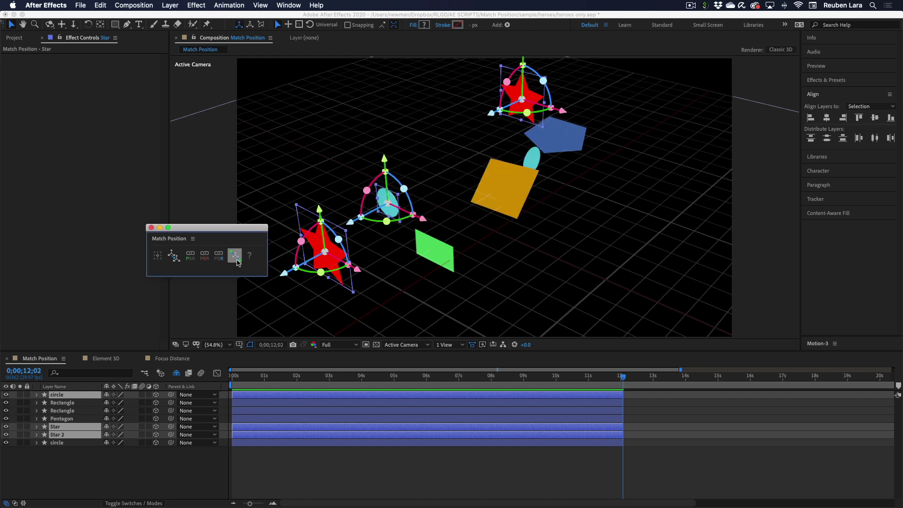
# Shift the circle progressively toward Star 2 by redistributing it between the stars with larger midpoint percentages.
pyautogui.click(235, 256)
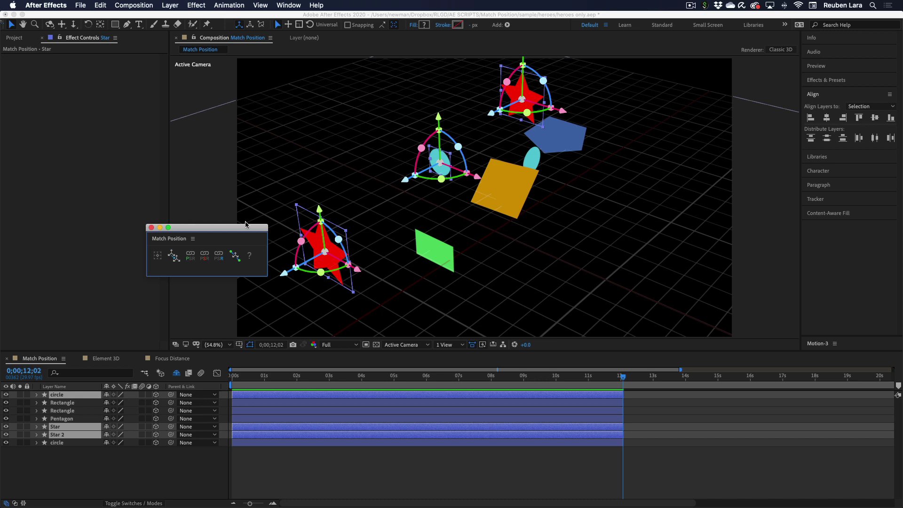
pyautogui.click(234, 256)
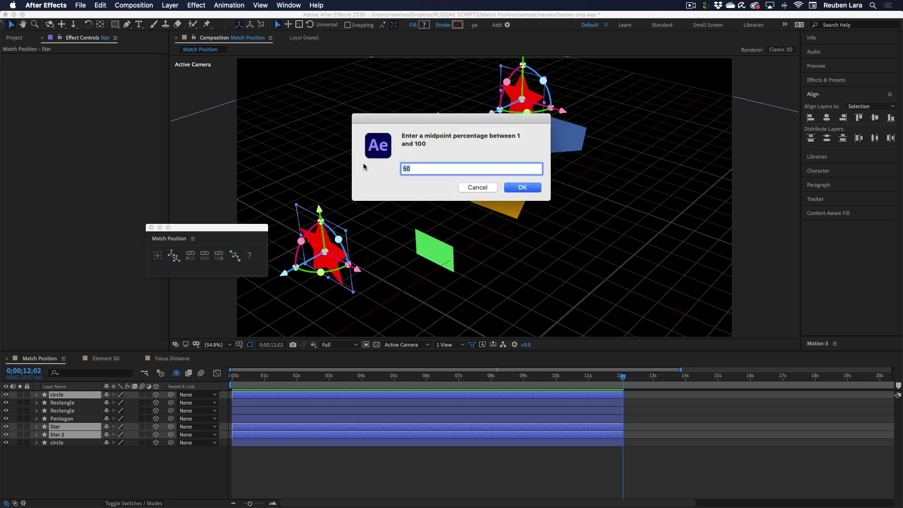
pyautogui.click(523, 187)
pyautogui.moveTo(520, 177)
pyautogui.mouseDown()
pyautogui.moveTo(492, 189)
pyautogui.moveTo(520, 185)
pyautogui.mouseUp()
# Move the orange rectangle, both circles and the pentagon together out of the way along the X axis.
pyautogui.click(522, 187)
pyautogui.keyDown('shift'); pyautogui.click(538, 160); pyautogui.keyUp('shift')
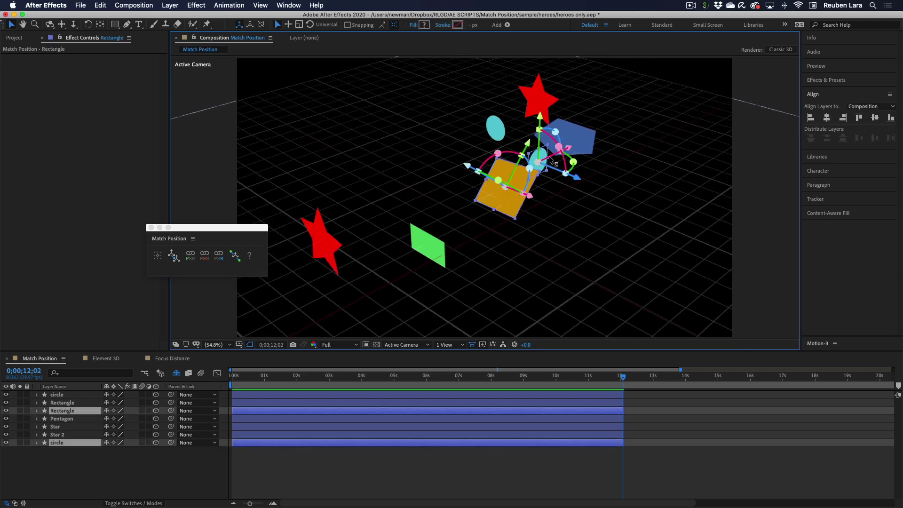
pyautogui.keyDown('shift'); pyautogui.click(567, 138); pyautogui.keyUp('shift')
pyautogui.keyDown('shift'); pyautogui.click(495, 127); pyautogui.keyUp('shift')
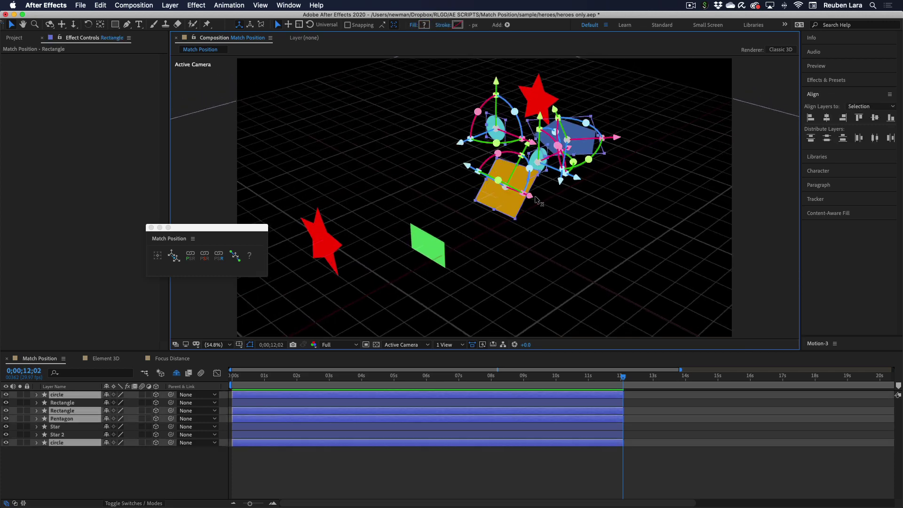
pyautogui.moveTo(530, 197); pyautogui.dragTo(295, 115)
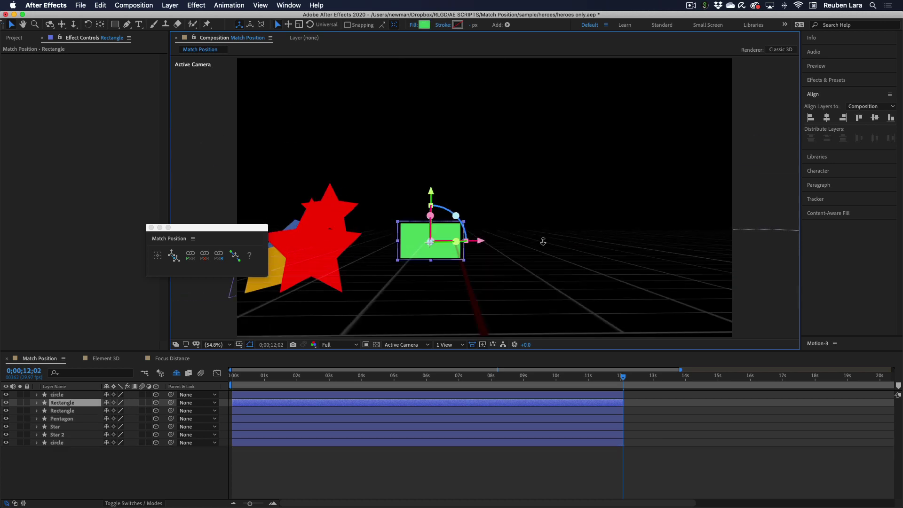
pyautogui.moveTo(542, 240); pyautogui.dragTo(564, 202)
# Duplicate the green rectangle layer, scale the copy to 1049.4% and give it a darker green fill.
pyautogui.click(82, 403)
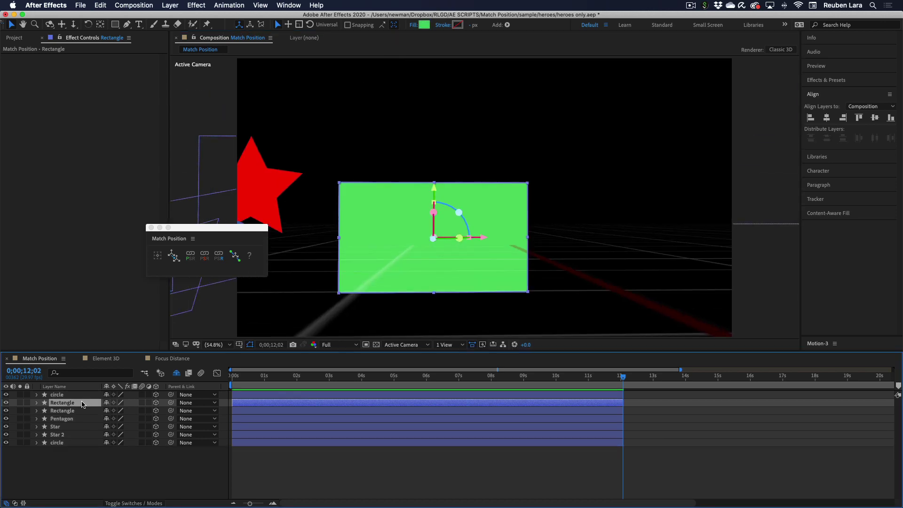
pyautogui.press('super+d')
pyautogui.press('p')
pyautogui.click(144, 411)
pyautogui.press('s')
pyautogui.moveTo(135, 411); pyautogui.dragTo(605, 437)
pyautogui.click(424, 25)
pyautogui.press('Return')
pyautogui.click(672, 206)
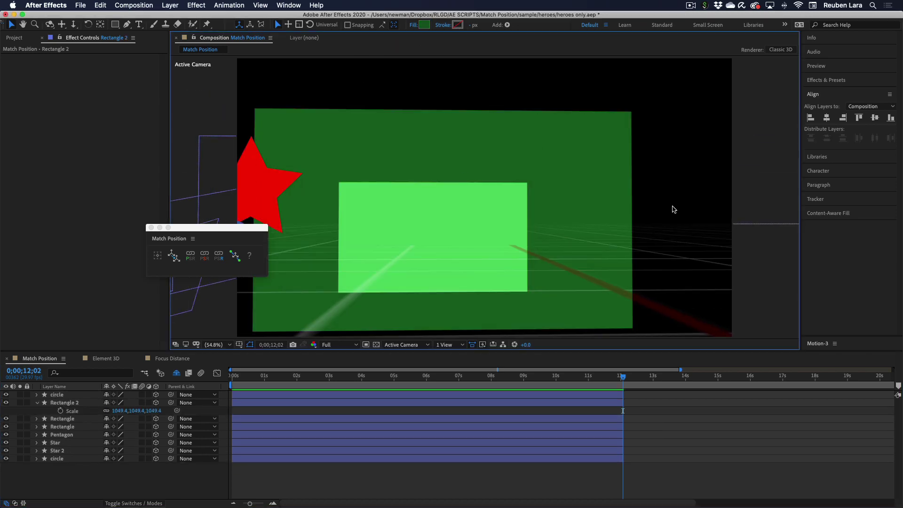
# Try moving the Rectangle 2 layer down in the layer order, and undo the change.
pyautogui.click(76, 403)
pyautogui.press('super+bracketleft')
pyautogui.click(76, 405)
pyautogui.press('super+z')
pyautogui.press('super+z')
# Change the fill of the enlarged Rectangle 2 layer to dark blue and hide its scale property.
pyautogui.click(424, 25)
pyautogui.moveTo(426, 234); pyautogui.dragTo(426, 197)
pyautogui.click(386, 218)
pyautogui.press('Return')
pyautogui.press('s')
# Reorder Star 2 between Rectangle 2 and the green Rectangle layer, and distribute it evenly between those two layers.
pyautogui.moveTo(61, 443); pyautogui.dragTo(70, 409)
pyautogui.click(73, 404)
pyautogui.click(66, 410)
pyautogui.click(235, 256)
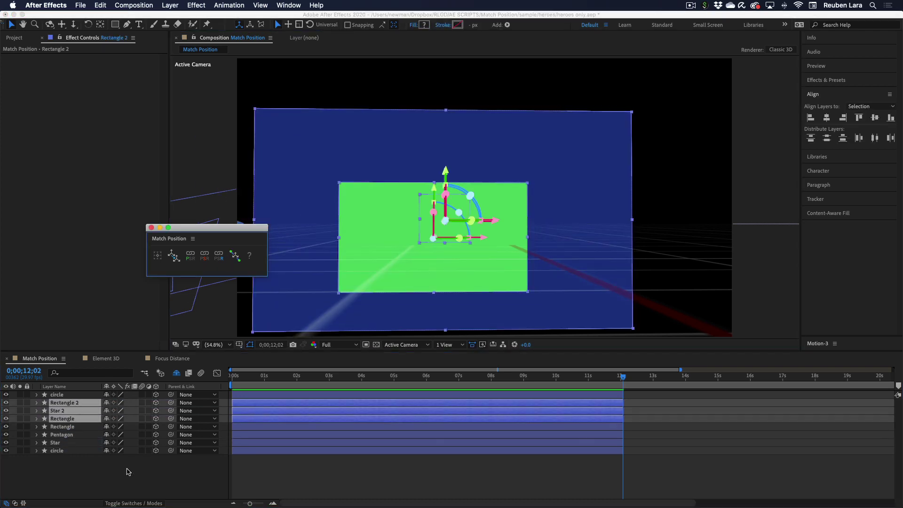
# Scale up the Star 2 layer placed between the blue and green rectangles.
pyautogui.click(89, 412)
pyautogui.press('s')
pyautogui.moveTo(125, 419); pyautogui.dragTo(227, 419)
pyautogui.moveTo(469, 235); pyautogui.dragTo(426, 237)
pyautogui.click(595, 274)
# Switch to the Element 3D composition and expand the Utilities settings of the Element3D layer's effect.
pyautogui.click(100, 359)
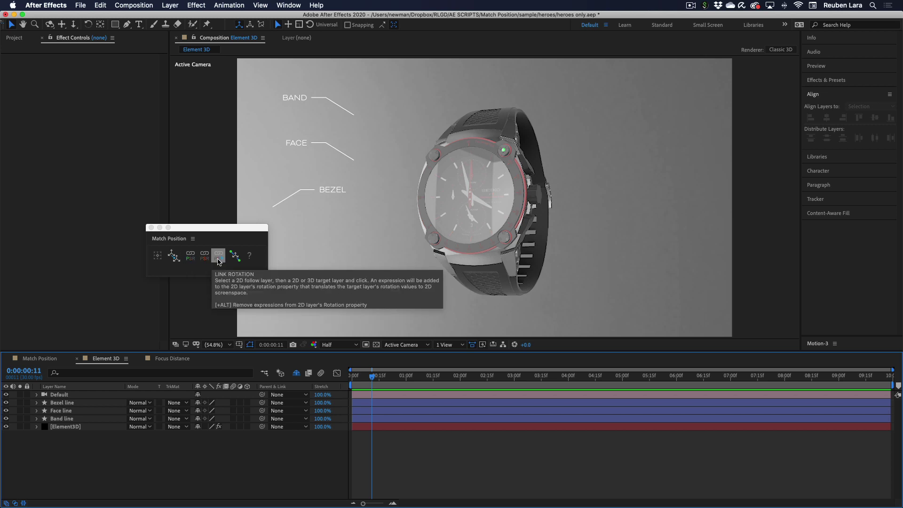
pyautogui.moveTo(487, 207); pyautogui.dragTo(448, 225)
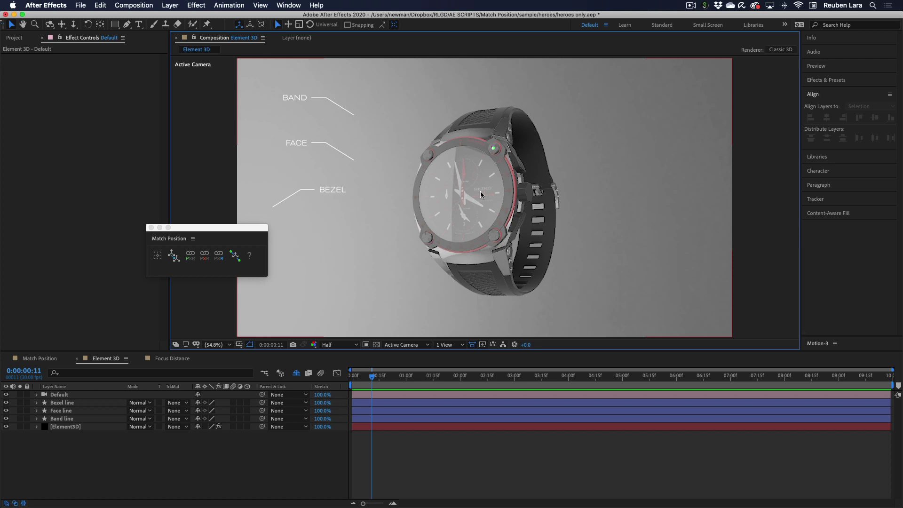
pyautogui.click(71, 427)
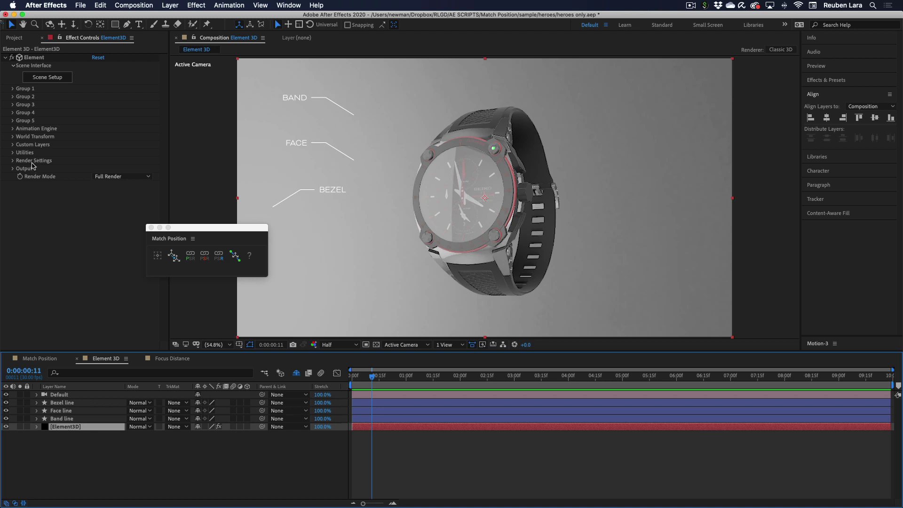
pyautogui.click(13, 153)
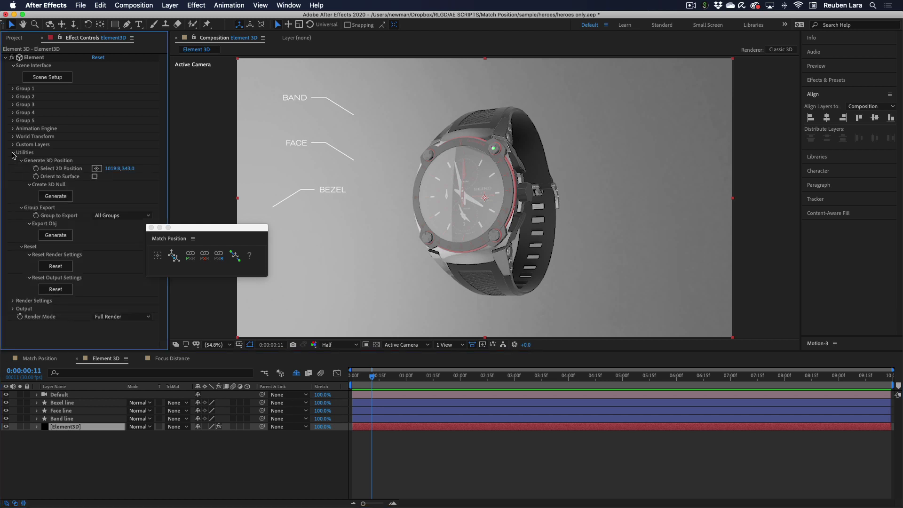
# Generate a 3D null from the 2D position 1081.8, 399.5 on the edge of the watch bezel.
pyautogui.click(96, 169)
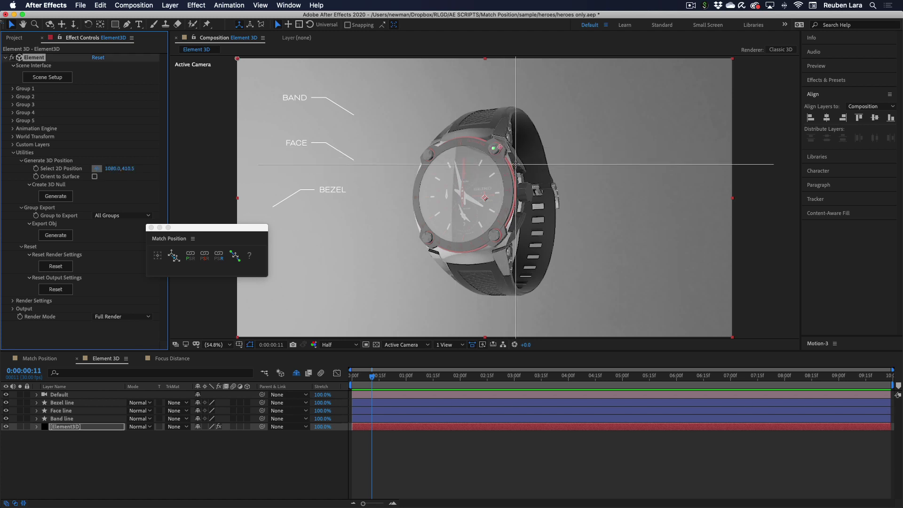
pyautogui.click(516, 163)
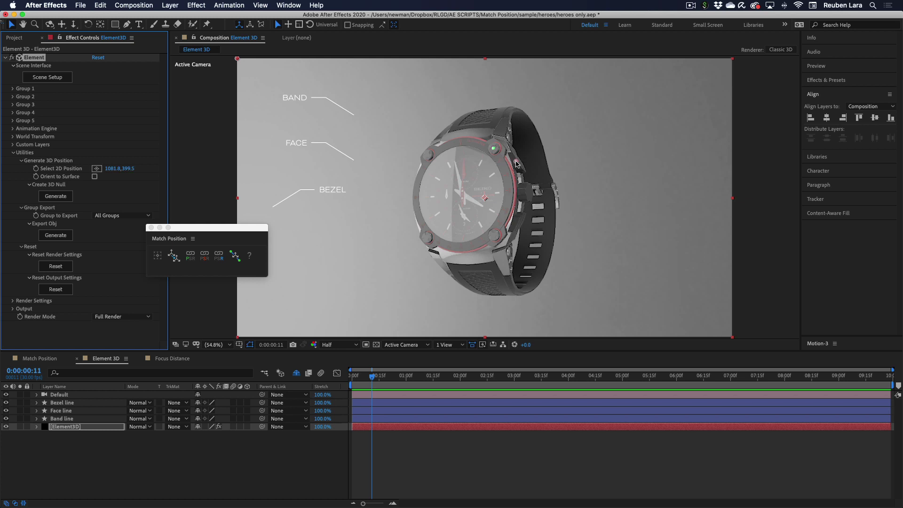
pyautogui.click(56, 196)
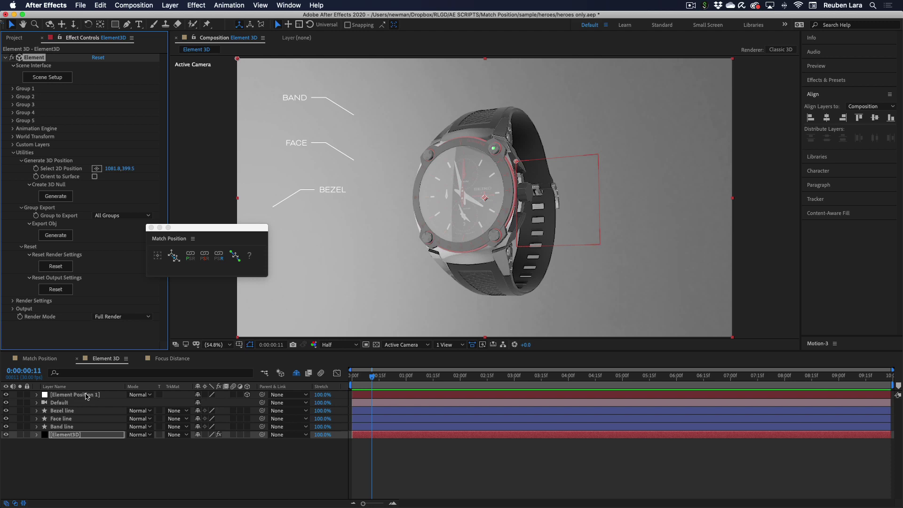
pyautogui.moveTo(498, 195)
pyautogui.mouseDown()
pyautogui.moveTo(481, 195)
pyautogui.moveTo(510, 194)
pyautogui.moveTo(487, 196)
pyautogui.moveTo(511, 196)
pyautogui.moveTo(498, 196)
pyautogui.mouseUp()
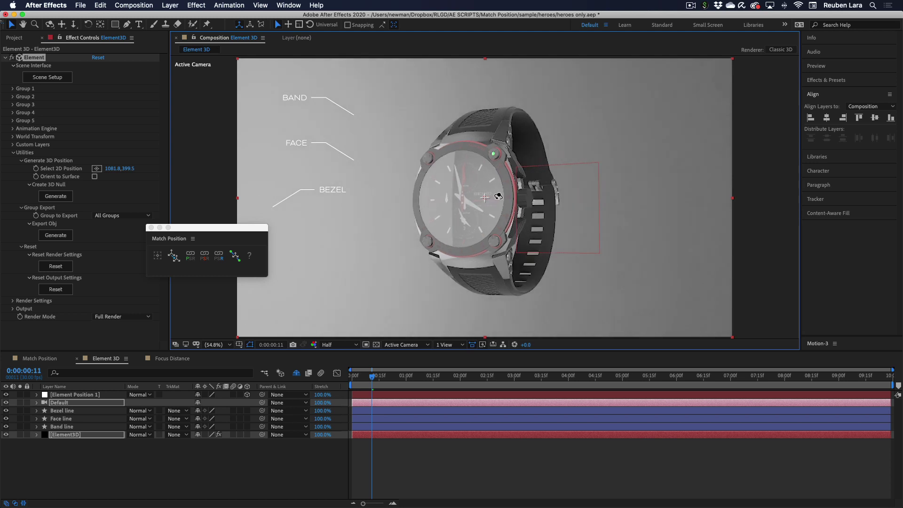
# Rename the generated null layer as "bezel NULL".
pyautogui.click(94, 395)
pyautogui.press('Return')
pyautogui.write('bezel NULL')
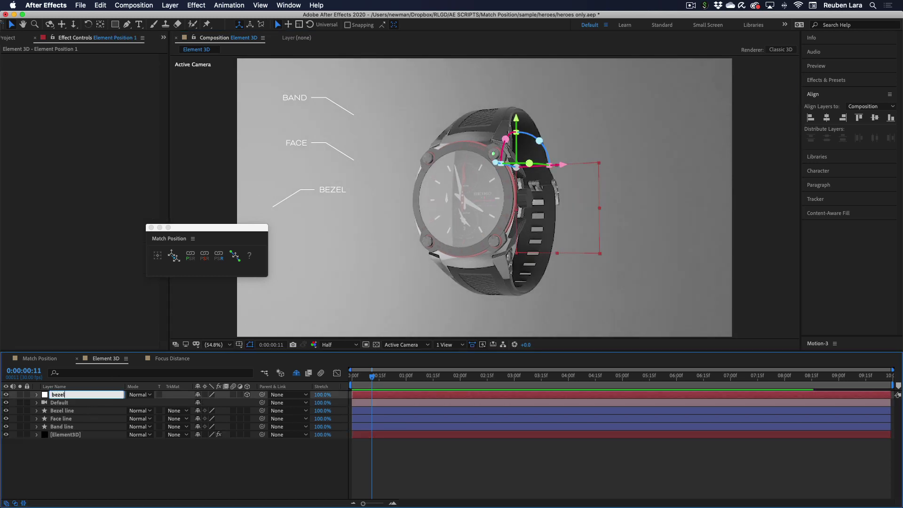
pyautogui.press('Return')
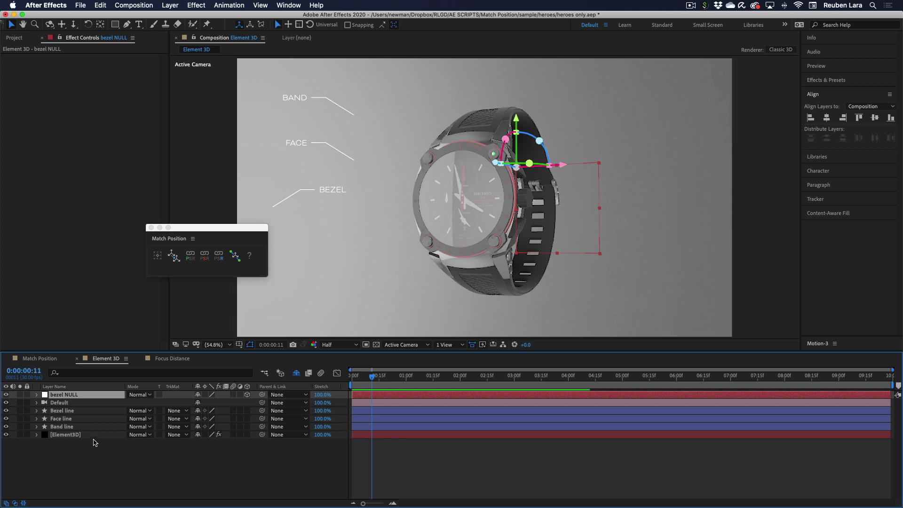
# Generate a second 3D null on the watch from the Element3D layer, using the 2D position 724.3, 505.3.
pyautogui.click(85, 434)
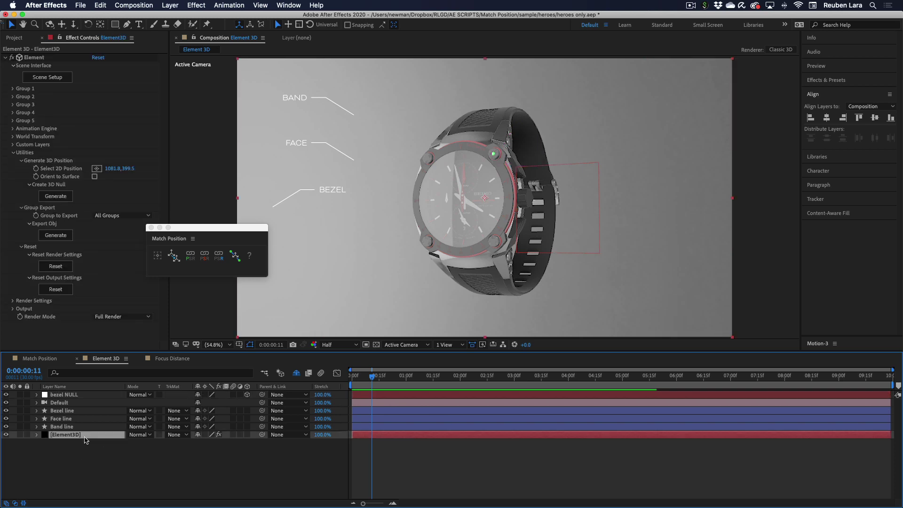
pyautogui.click(96, 169)
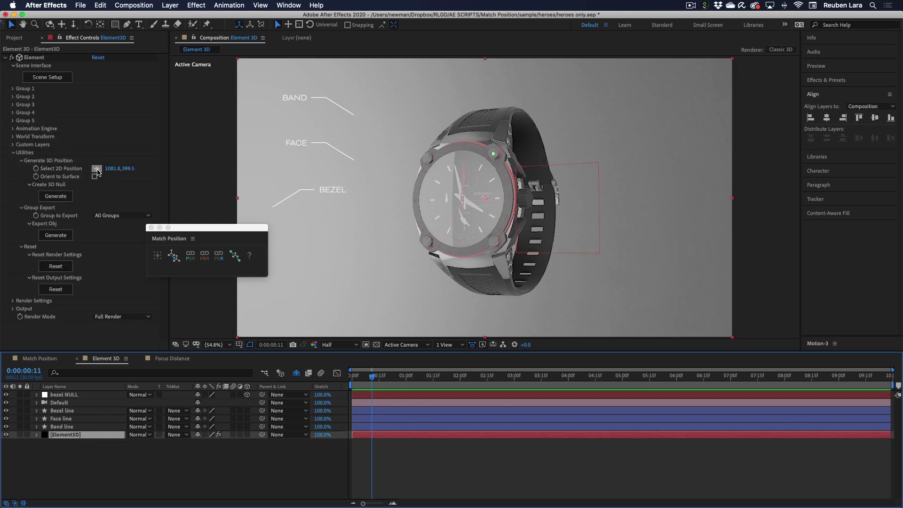
pyautogui.click(424, 190)
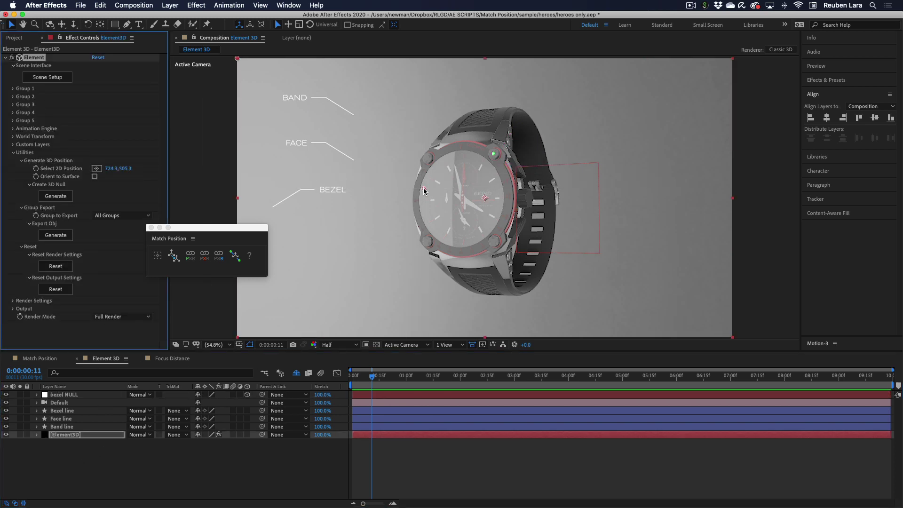
pyautogui.click(63, 198)
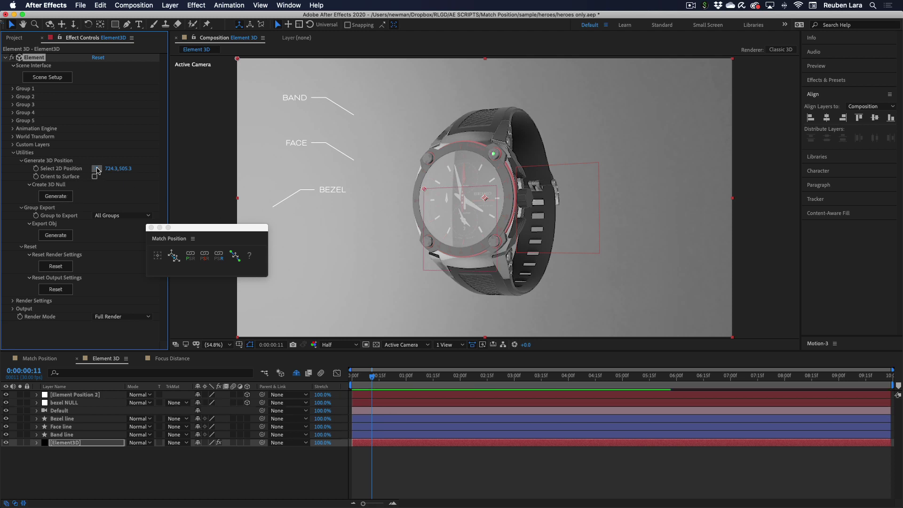
# Generate a third 3D null from the 2D position 937.7, 224.4 on the watch's upper band.
pyautogui.click(96, 169)
pyautogui.click(479, 117)
pyautogui.click(61, 196)
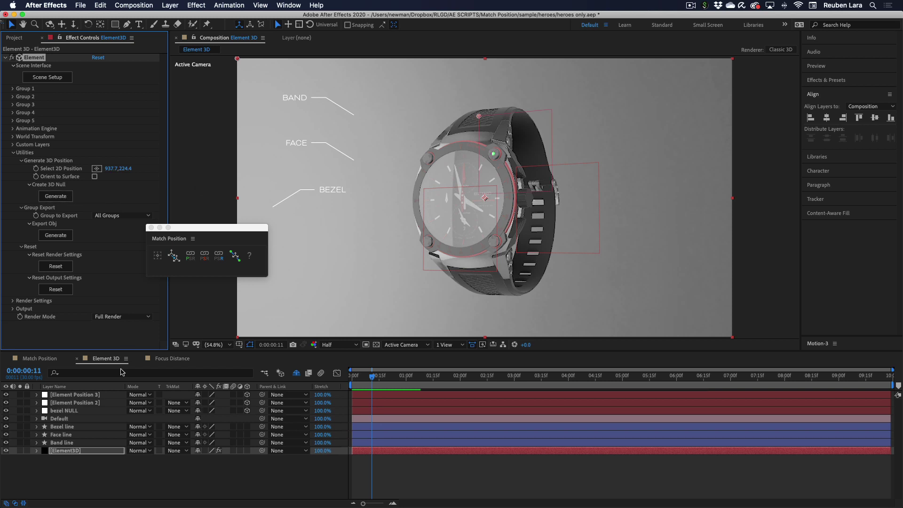
# Rename the second generated null layer, Element Position 2, as "Face NULL".
pyautogui.click(85, 403)
pyautogui.press('Return')
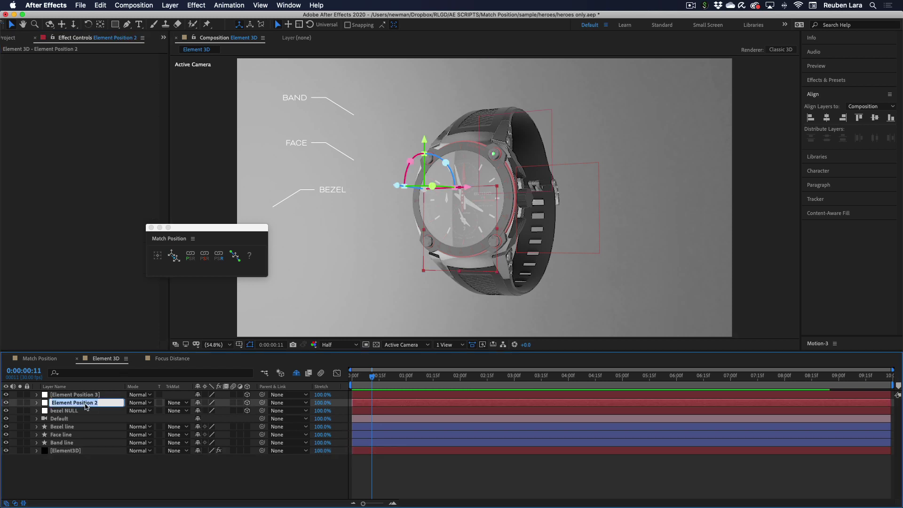
pyautogui.write('Face NULL')
pyautogui.press('Return')
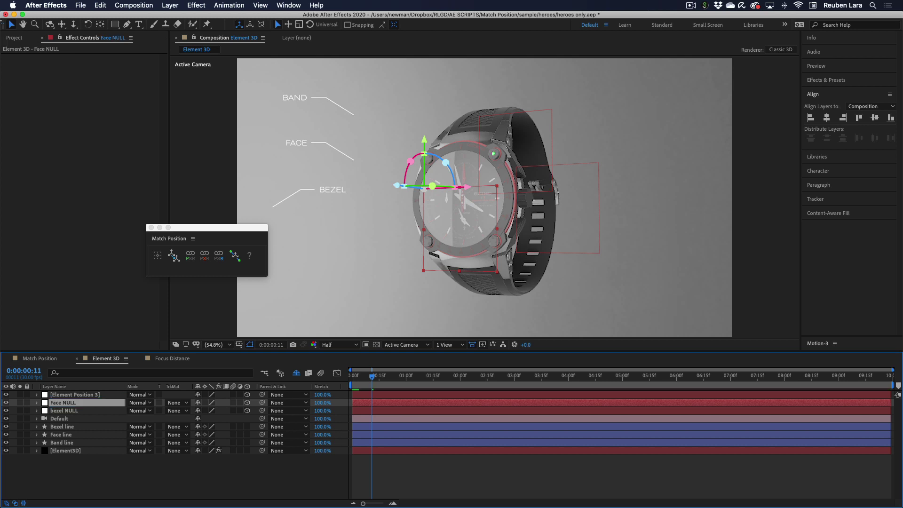
# Rename the third generated null layer, Element Position 3, as "Band NULL".
pyautogui.click(76, 395)
pyautogui.press('Return')
pyautogui.write('Band NULL')
pyautogui.press('Return')
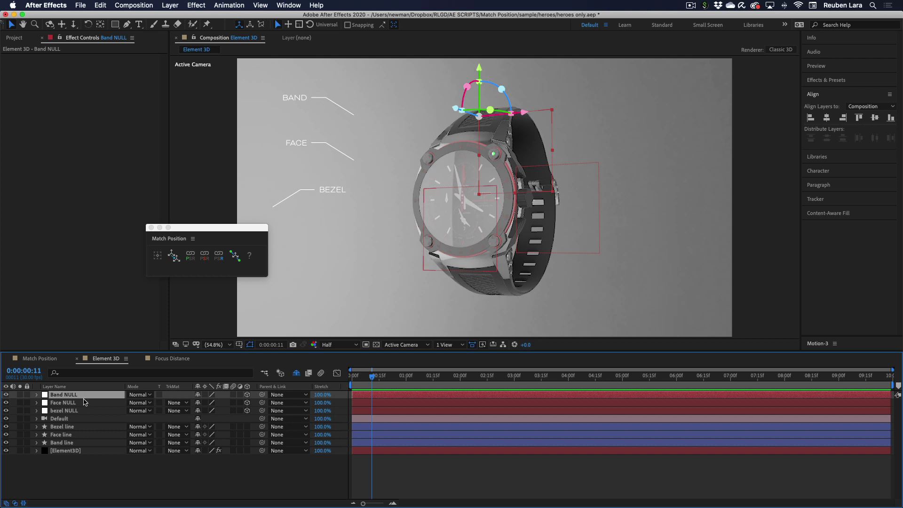
# Link the Band line layer's position to Band NULL and check the callout from another camera angle.
pyautogui.click(67, 444)
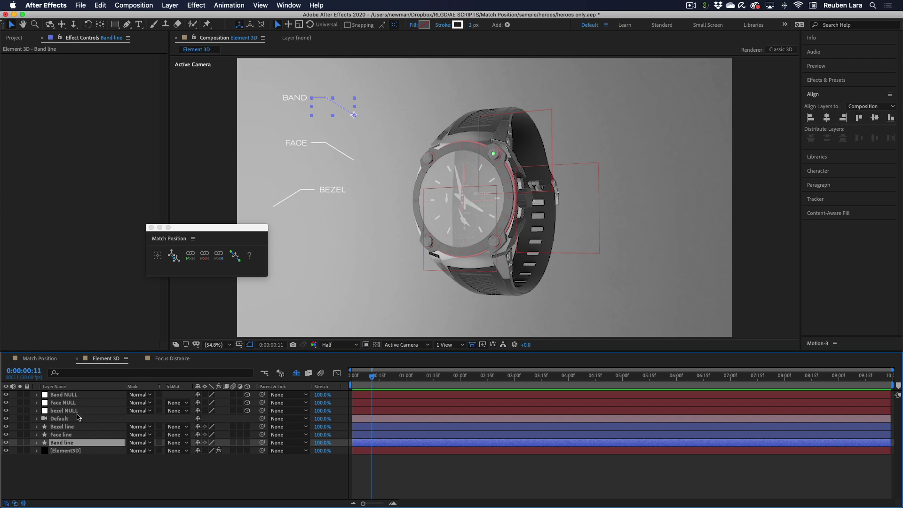
pyautogui.keyDown('super'); pyautogui.click(83, 396); pyautogui.keyUp('super')
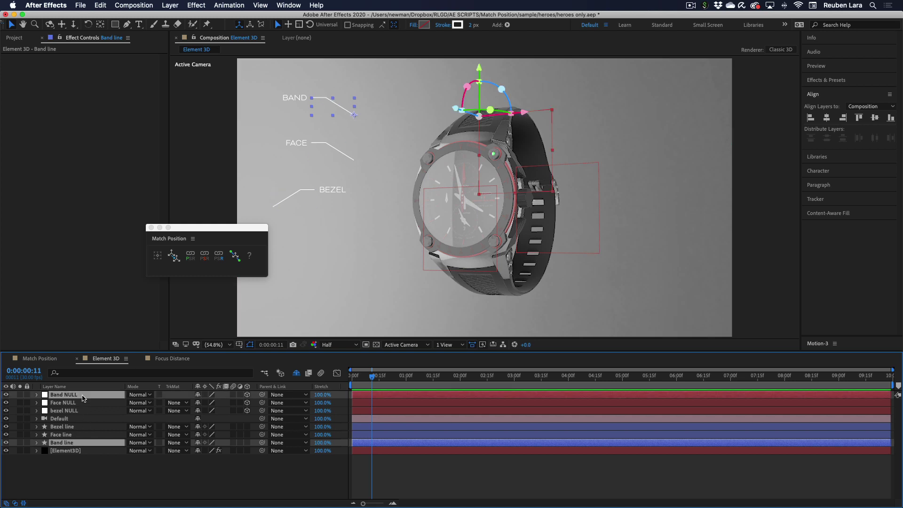
pyautogui.click(191, 261)
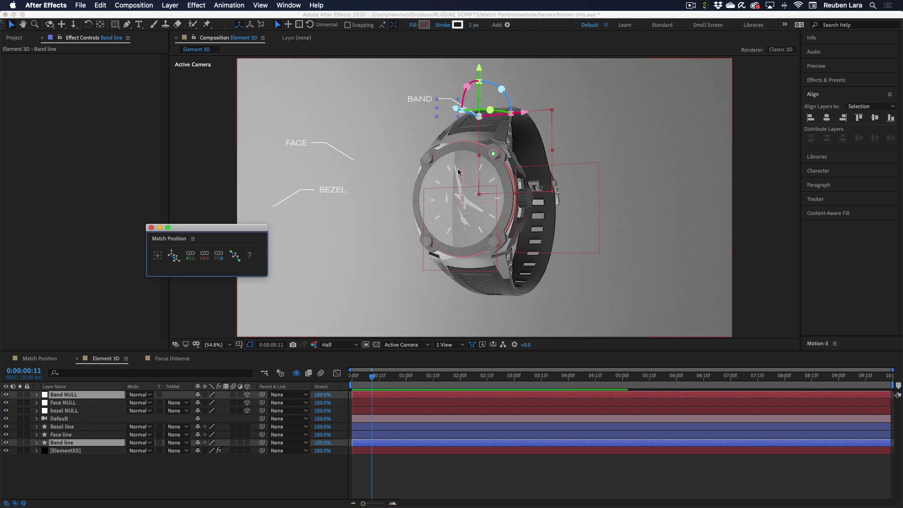
pyautogui.click(388, 194)
pyautogui.press('c')
pyautogui.moveTo(460, 165); pyautogui.dragTo(464, 192)
pyautogui.press('c')
pyautogui.press('c')
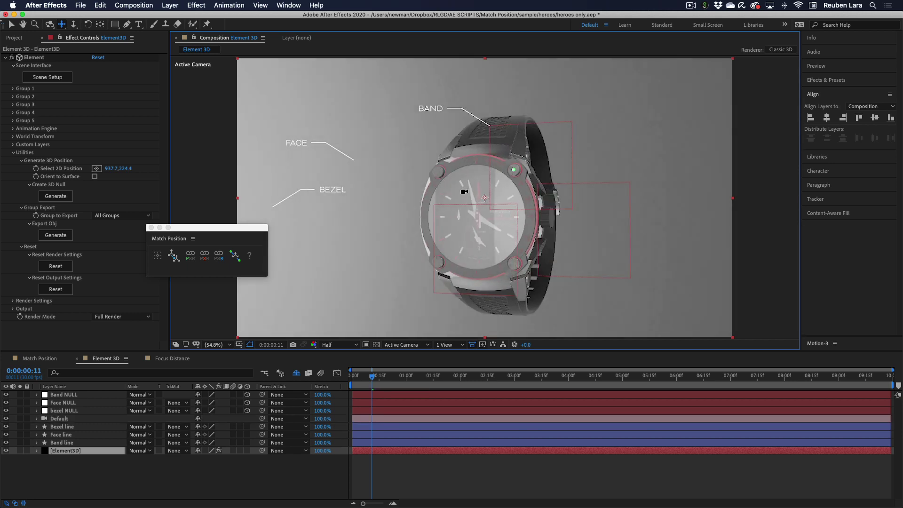
# Link the Bezel line layer's position to the bezel NULL layer with Match Position.
pyautogui.click(73, 411)
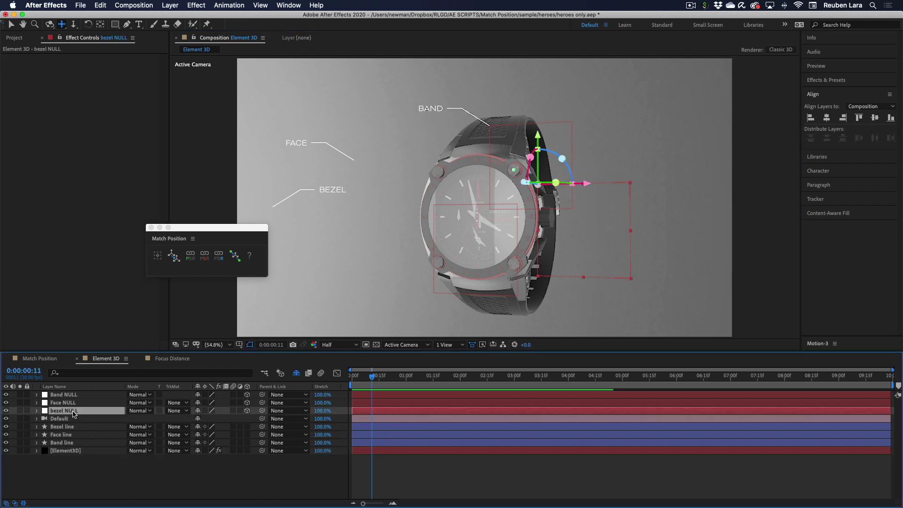
pyautogui.click(71, 428)
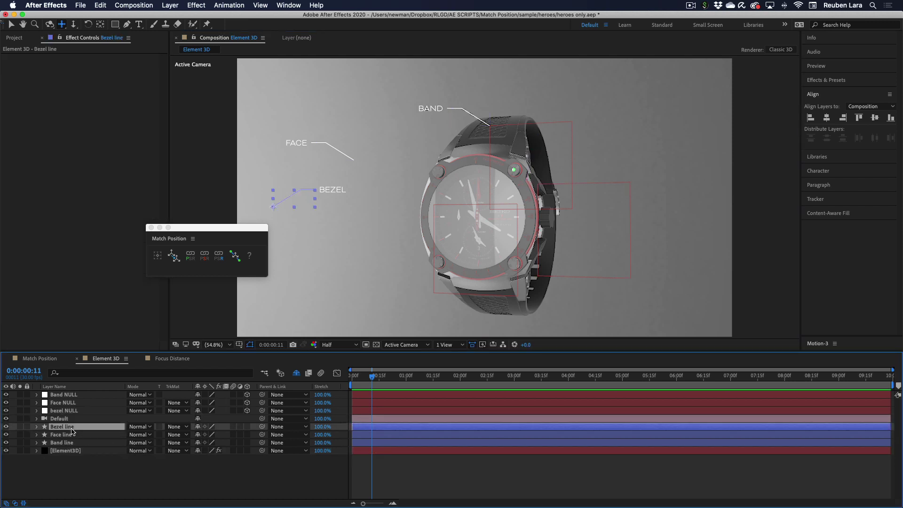
pyautogui.keyDown('super'); pyautogui.click(76, 412); pyautogui.keyUp('super')
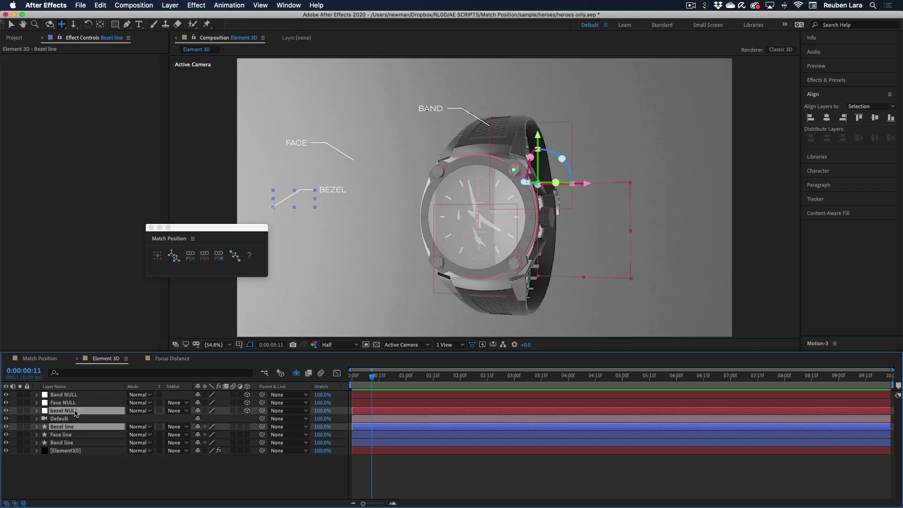
pyautogui.click(195, 260)
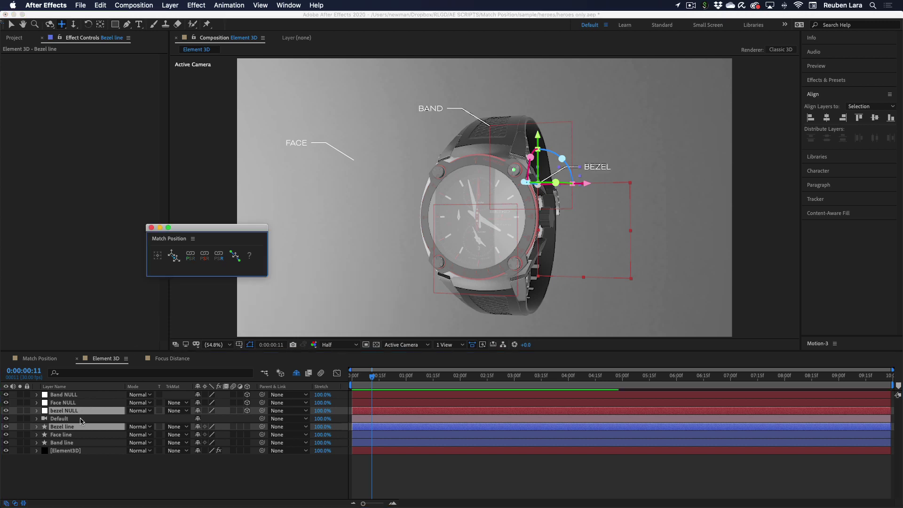
# Link the Face line layer's position to Face NULL and check the callouts from another camera angle.
pyautogui.click(76, 403)
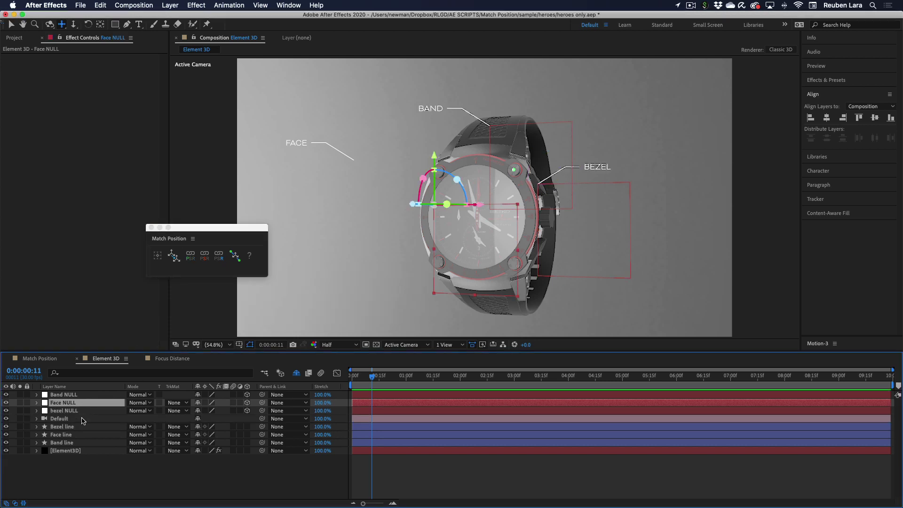
pyautogui.click(64, 435)
pyautogui.keyDown('super'); pyautogui.click(71, 404); pyautogui.keyUp('super')
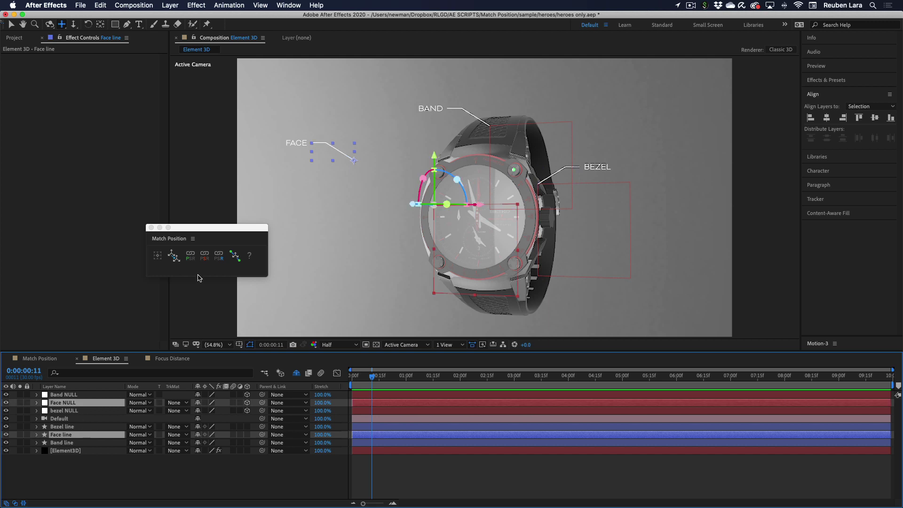
pyautogui.click(191, 255)
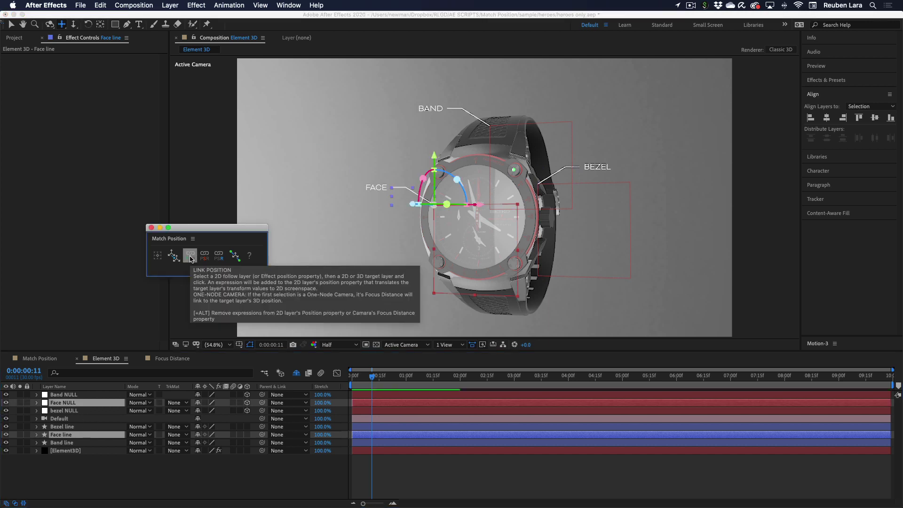
pyautogui.click(468, 472)
pyautogui.moveTo(489, 219)
pyautogui.mouseDown()
pyautogui.moveTo(532, 216)
pyautogui.moveTo(483, 222)
pyautogui.mouseUp()
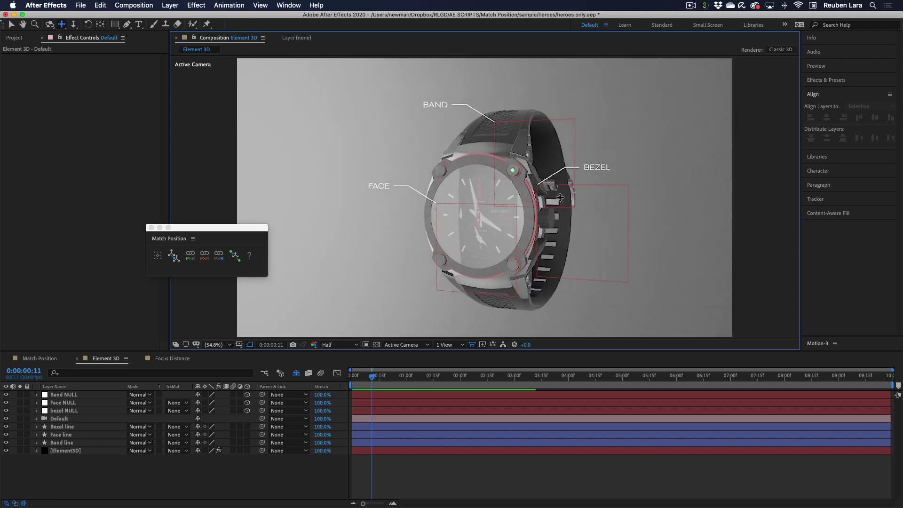
# Relink the Bezel line layer's position to Face NULL and check it from another camera angle.
pyautogui.click(73, 427)
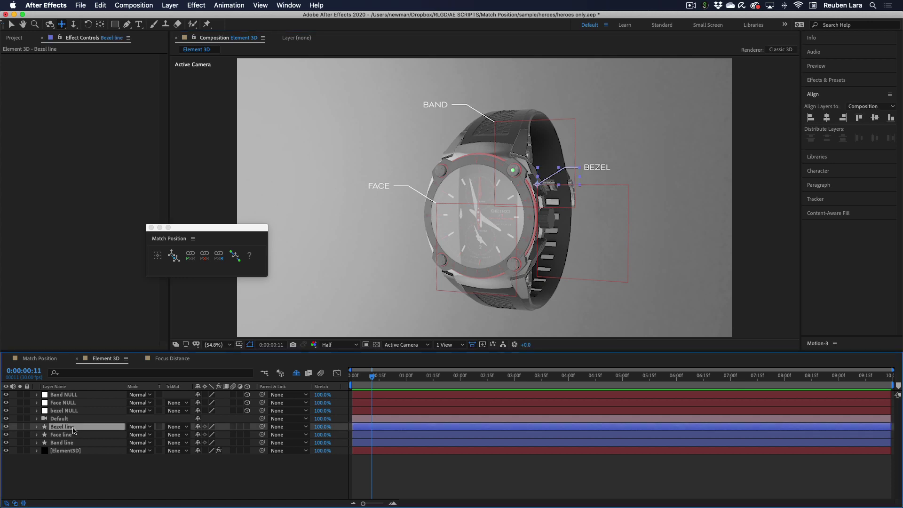
pyautogui.keyDown('super'); pyautogui.click(73, 403); pyautogui.keyUp('super')
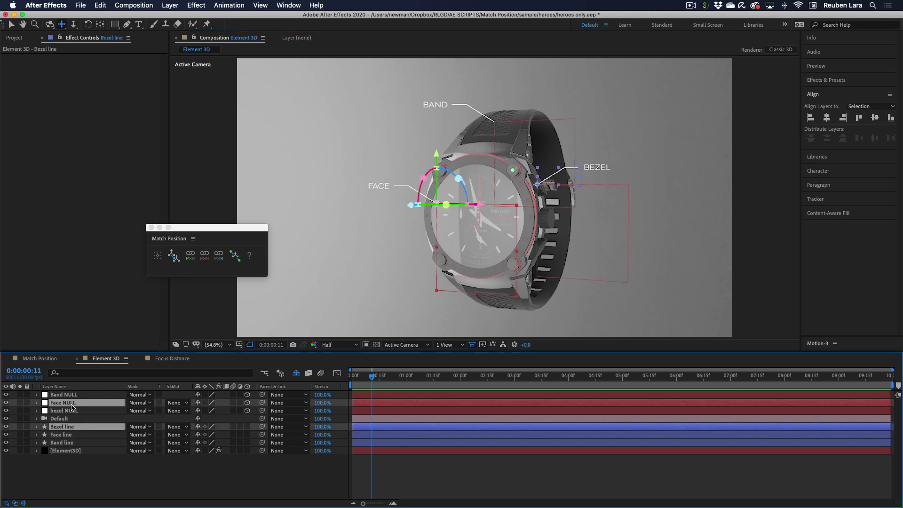
pyautogui.click(190, 257)
pyautogui.moveTo(515, 227); pyautogui.dragTo(472, 250)
pyautogui.click(96, 461)
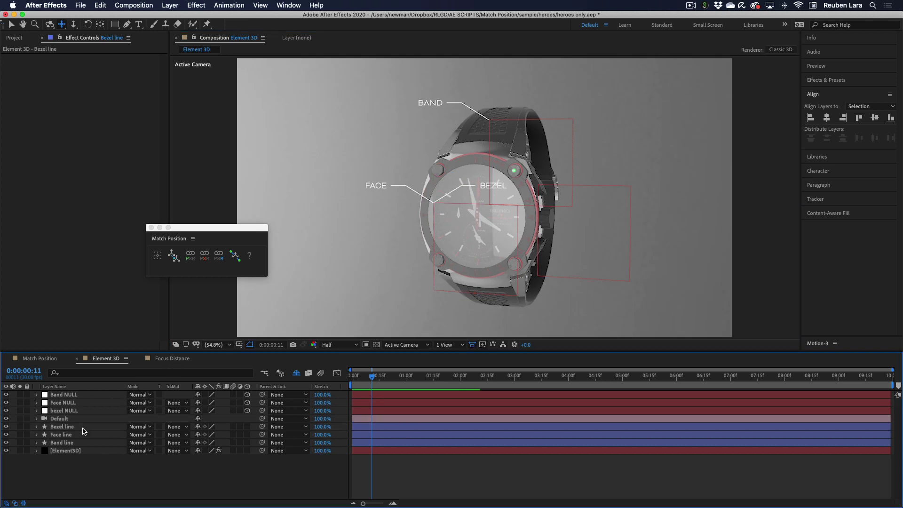
# Relink the Bezel line layer's position from Face NULL back to bezel NULL.
pyautogui.click(72, 428)
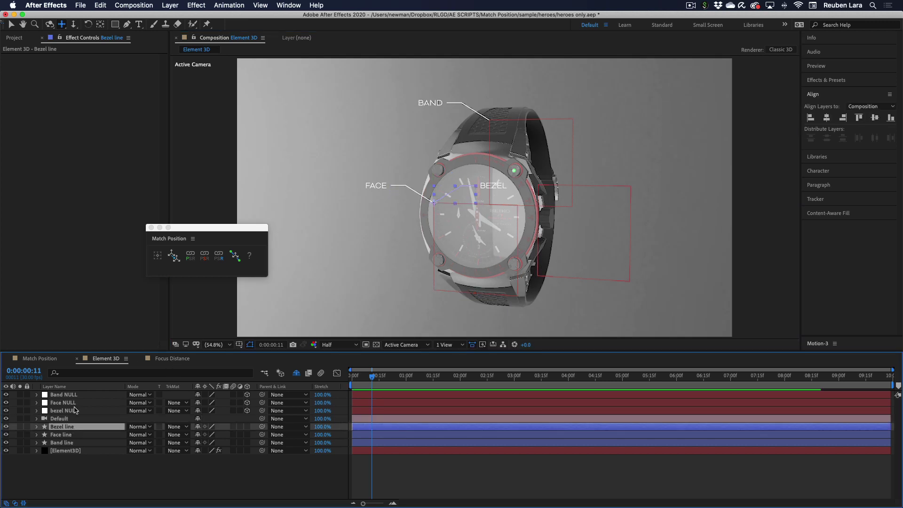
pyautogui.keyDown('super'); pyautogui.click(70, 411); pyautogui.keyUp('super')
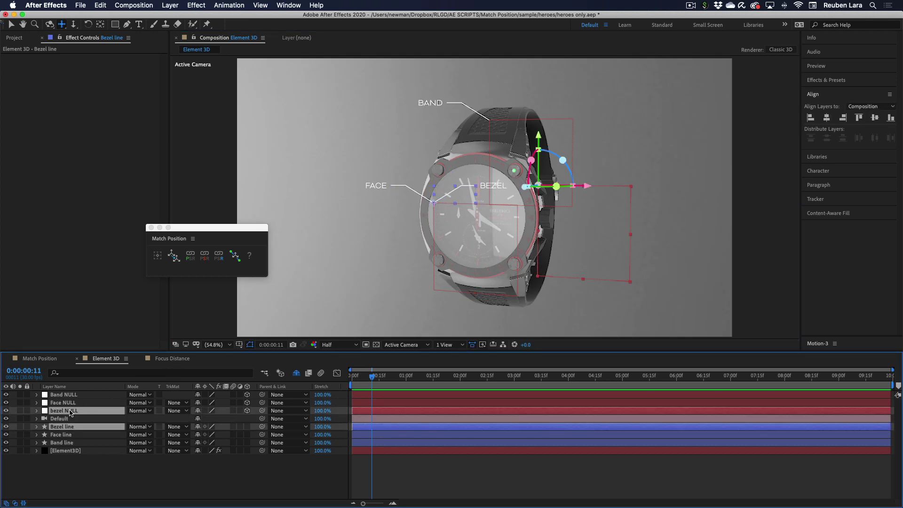
pyautogui.click(190, 257)
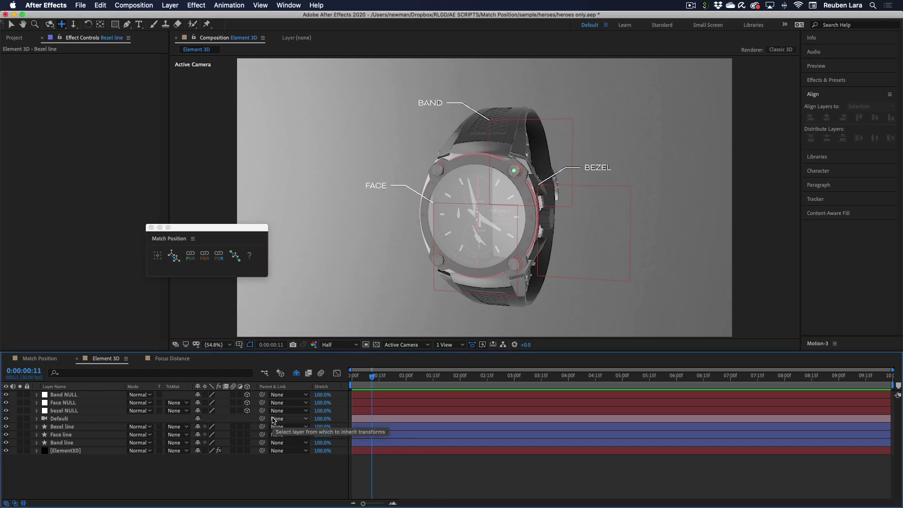
# Remove the position link expression from the Bezel line layer and check it from another camera angle.
pyautogui.click(66, 426)
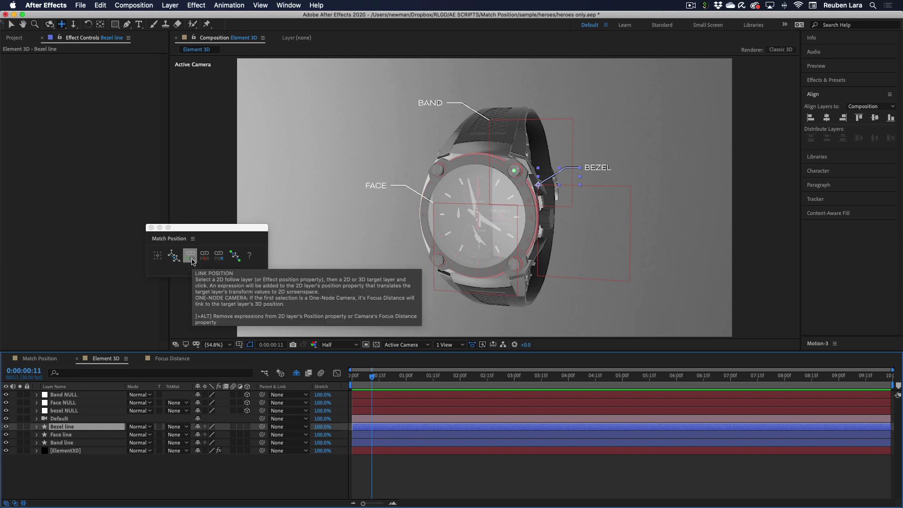
pyautogui.click(192, 260)
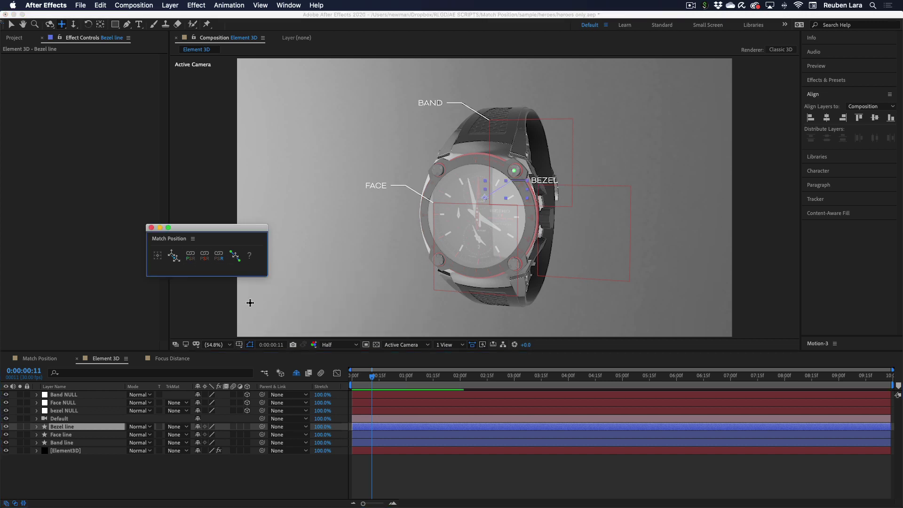
pyautogui.moveTo(465, 251); pyautogui.dragTo(482, 240)
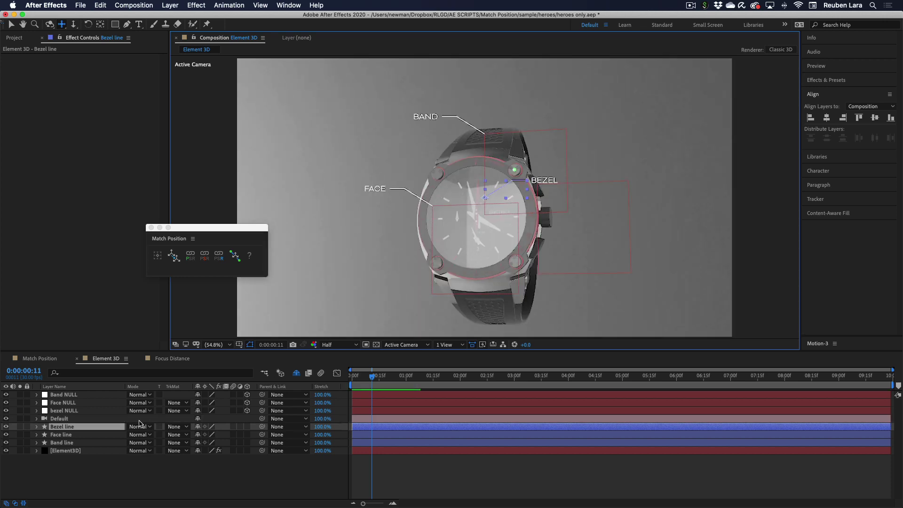
# Link the unlinked Bezel line layer to bezel NULL again and check all three callouts from other camera angles.
pyautogui.click(83, 427)
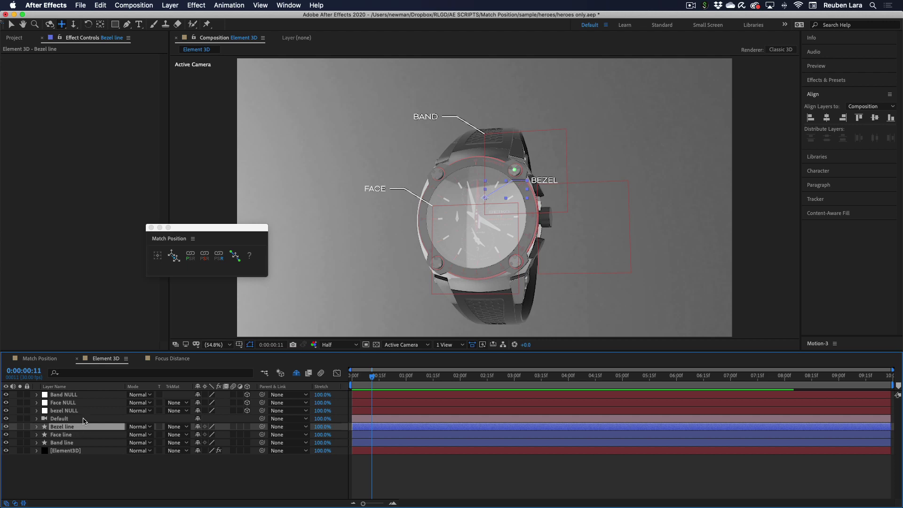
pyautogui.keyDown('super'); pyautogui.click(80, 411); pyautogui.keyUp('super')
pyautogui.click(203, 256)
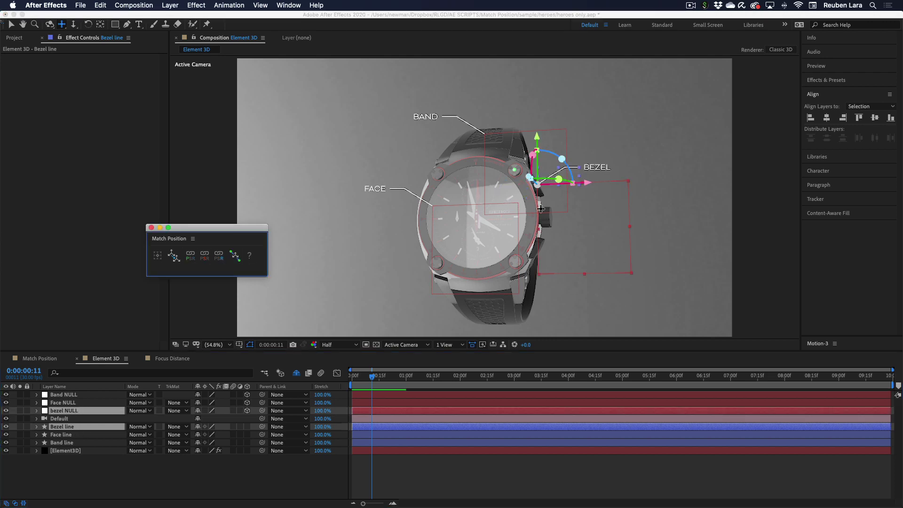
pyautogui.moveTo(498, 203); pyautogui.dragTo(539, 201)
pyautogui.press('v')
pyautogui.click(578, 288)
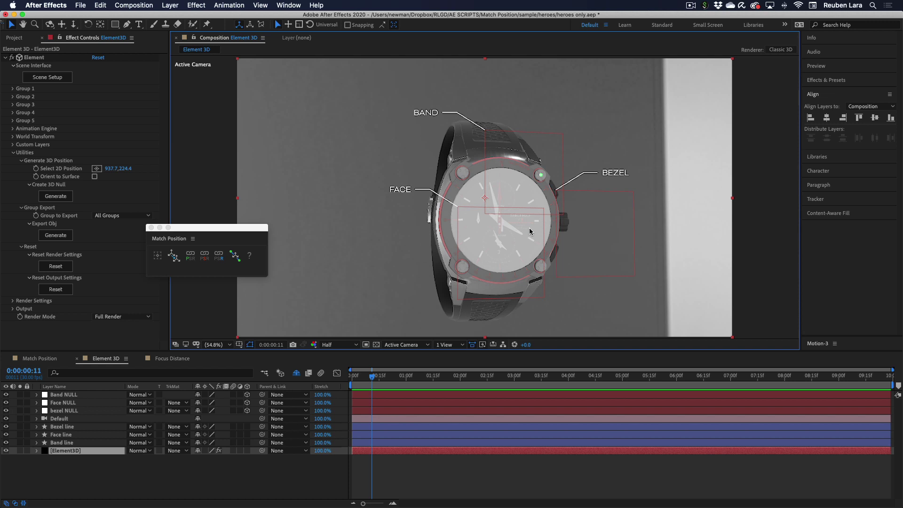
pyautogui.moveTo(534, 242); pyautogui.dragTo(512, 231)
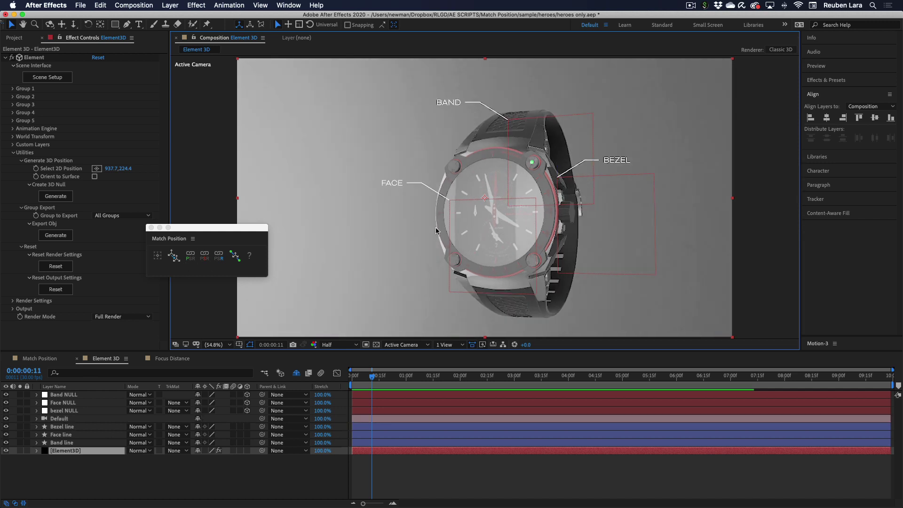
# Link the Face line layer's scale to Face NULL with Match Position.
pyautogui.click(69, 435)
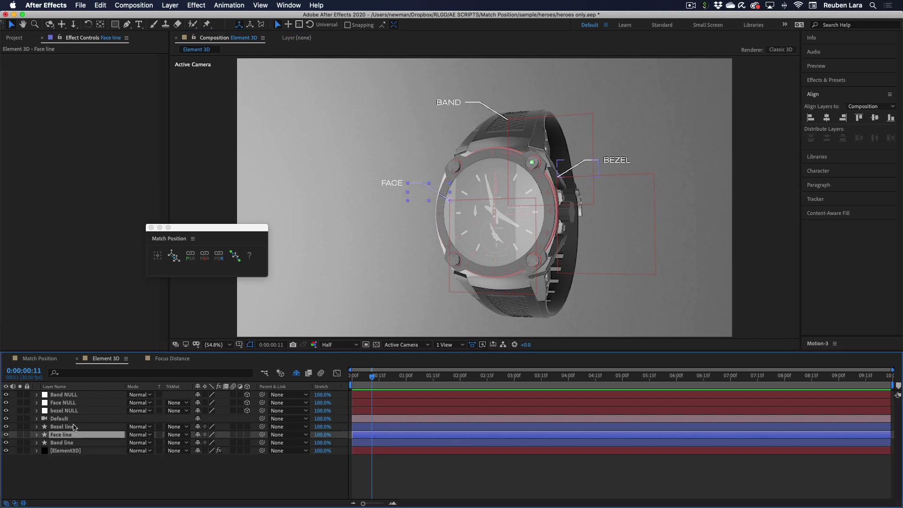
pyautogui.keyDown('super'); pyautogui.click(71, 403); pyautogui.keyUp('super')
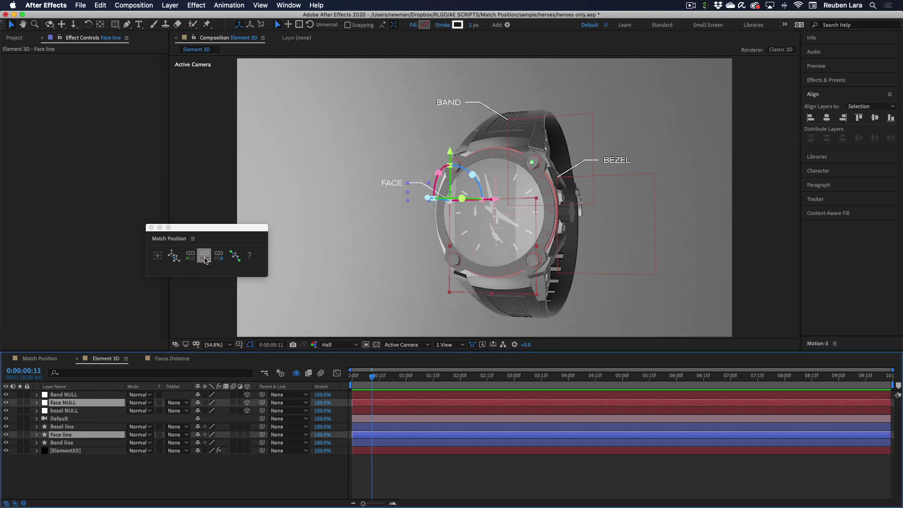
pyautogui.click(205, 260)
pyautogui.click(68, 475)
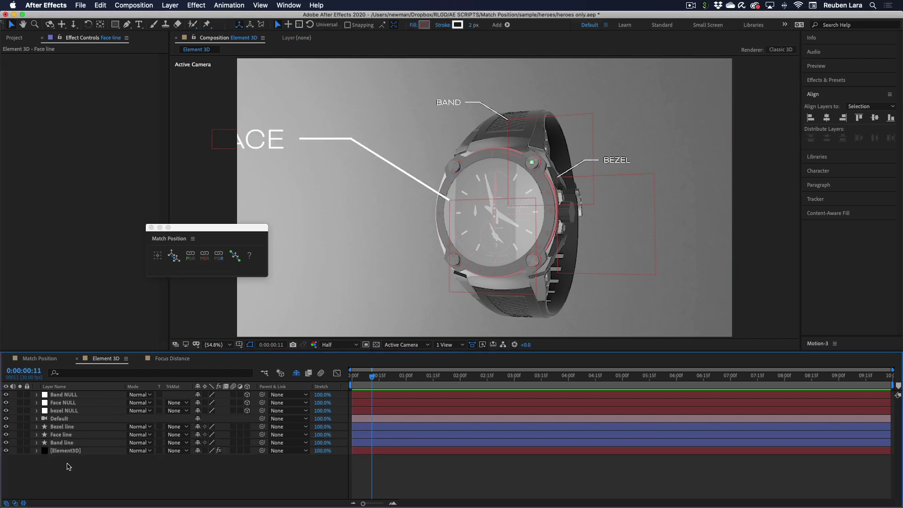
# Reveal the Face line layer's Scale property to inspect its linked value.
pyautogui.click(73, 435)
pyautogui.press('s')
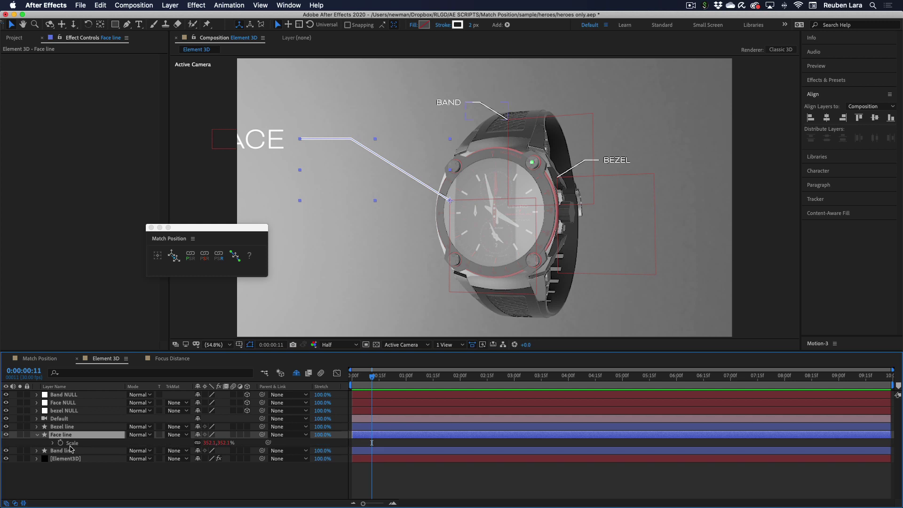
pyautogui.press('p')
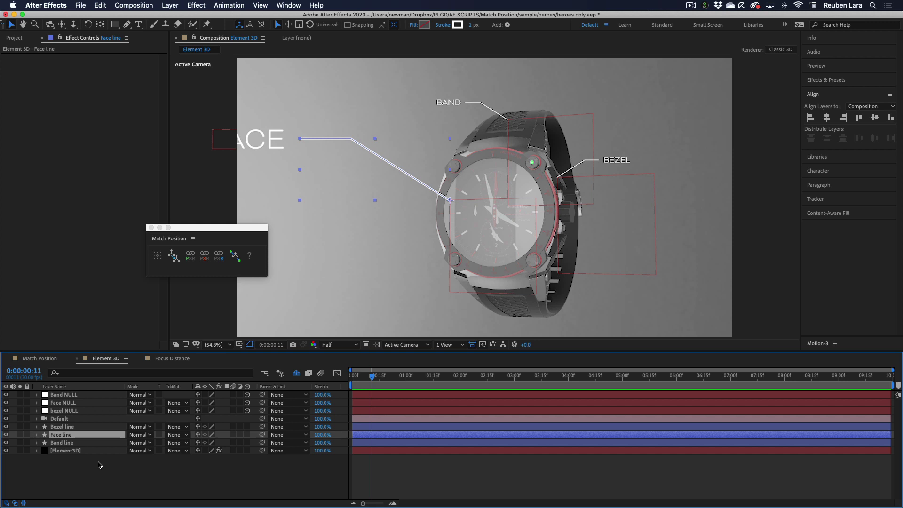
pyautogui.press('s')
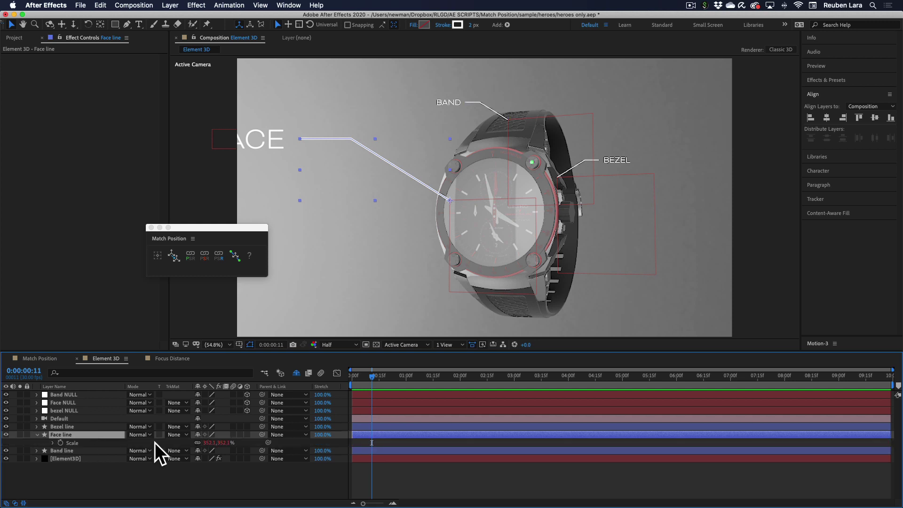
# Reduce the Face line layer's scale to about 37% and try offsetting its linked position from the null.
pyautogui.moveTo(210, 447); pyautogui.dragTo(181, 448)
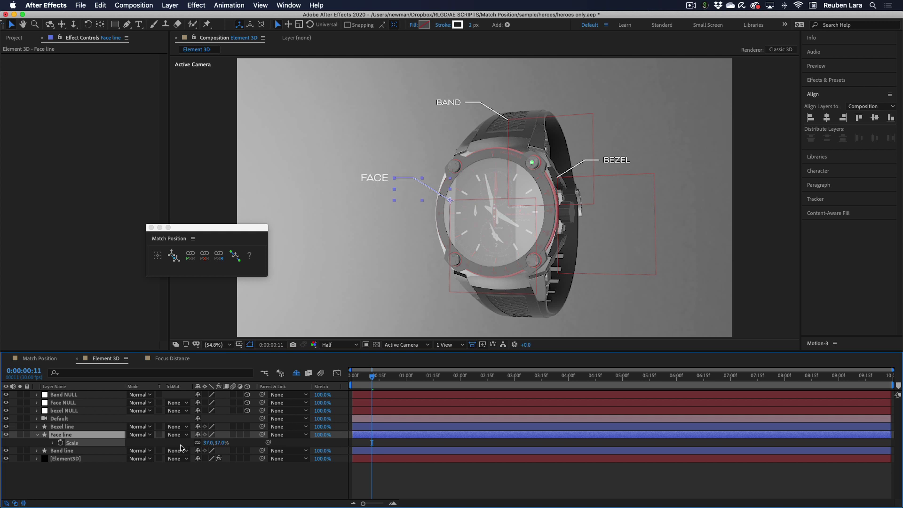
pyautogui.press('p')
pyautogui.moveTo(201, 443); pyautogui.dragTo(163, 443)
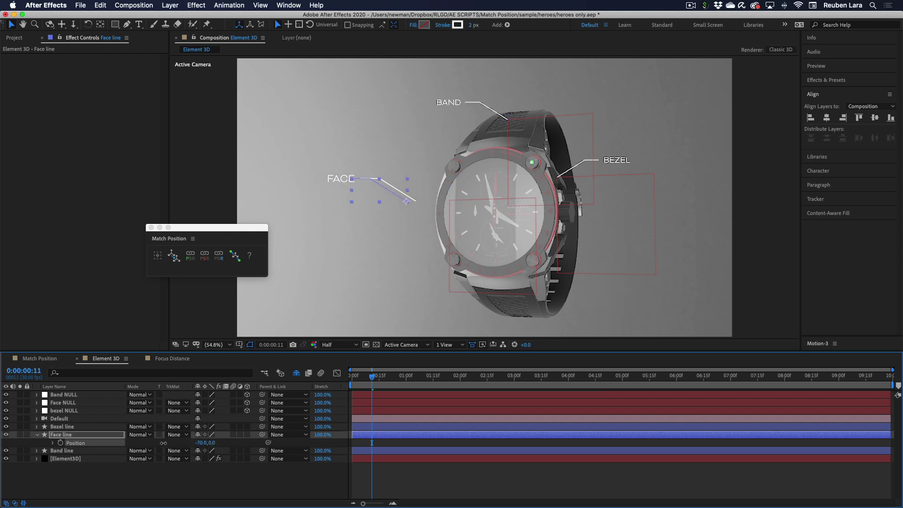
pyautogui.click(181, 477)
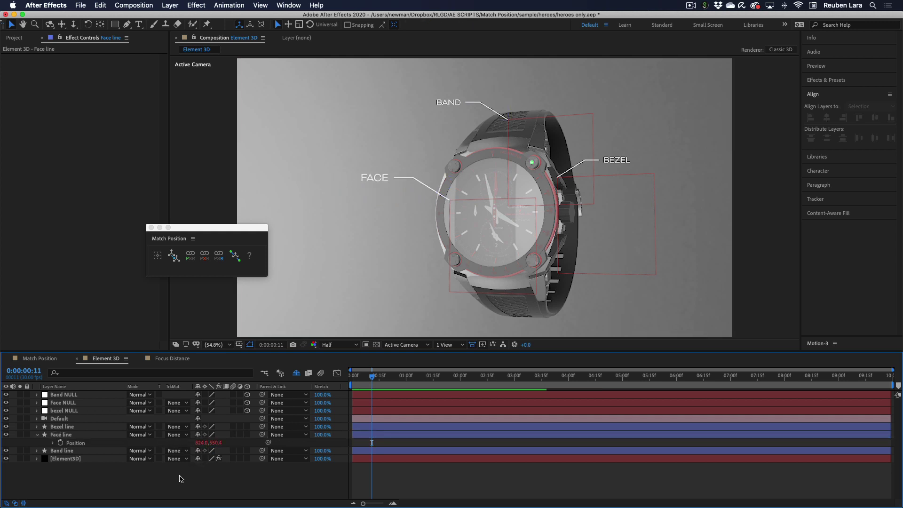
# Adjust the Face line layer's scale to 32% and orbit the camera to check how the callout scales.
pyautogui.click(200, 443)
pyautogui.click(214, 436)
pyautogui.press('s')
pyautogui.moveTo(208, 444)
pyautogui.mouseDown()
pyautogui.moveTo(196, 444)
pyautogui.moveTo(211, 444)
pyautogui.mouseUp()
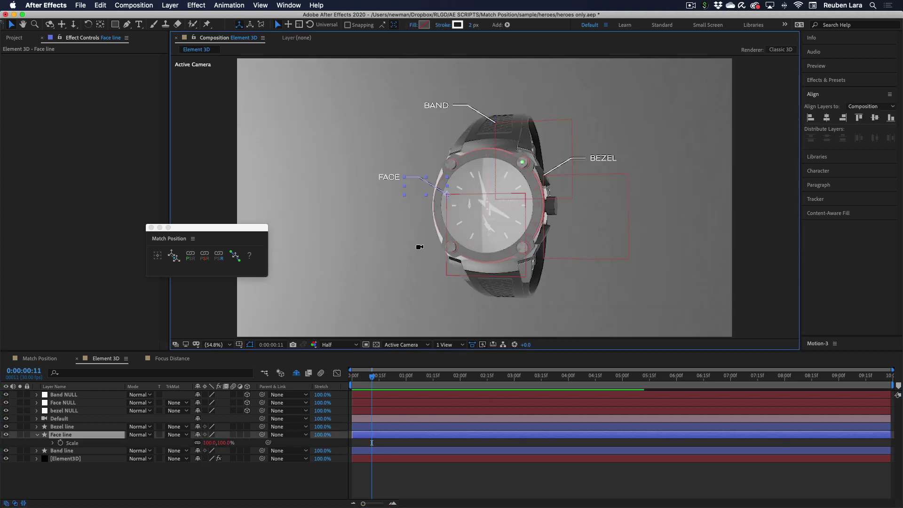
pyautogui.moveTo(479, 225); pyautogui.dragTo(506, 227)
pyautogui.moveTo(511, 227); pyautogui.dragTo(475, 220)
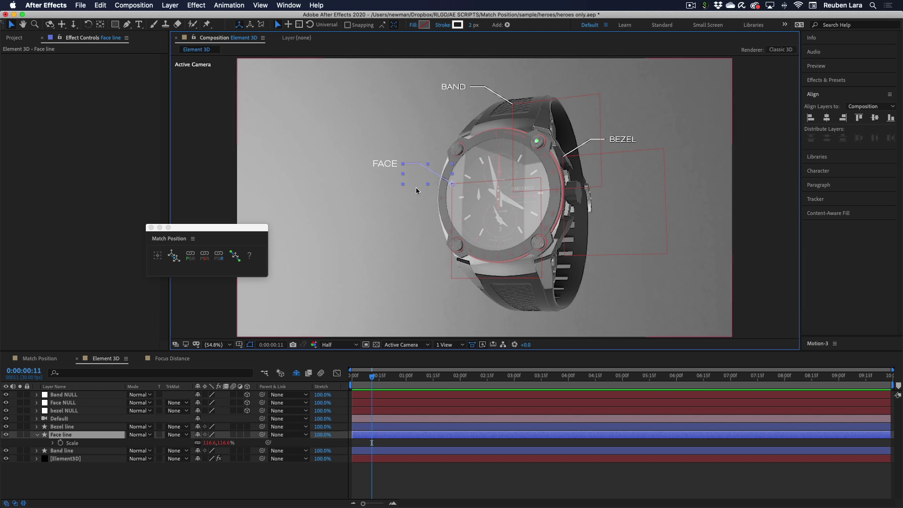
pyautogui.click(207, 443)
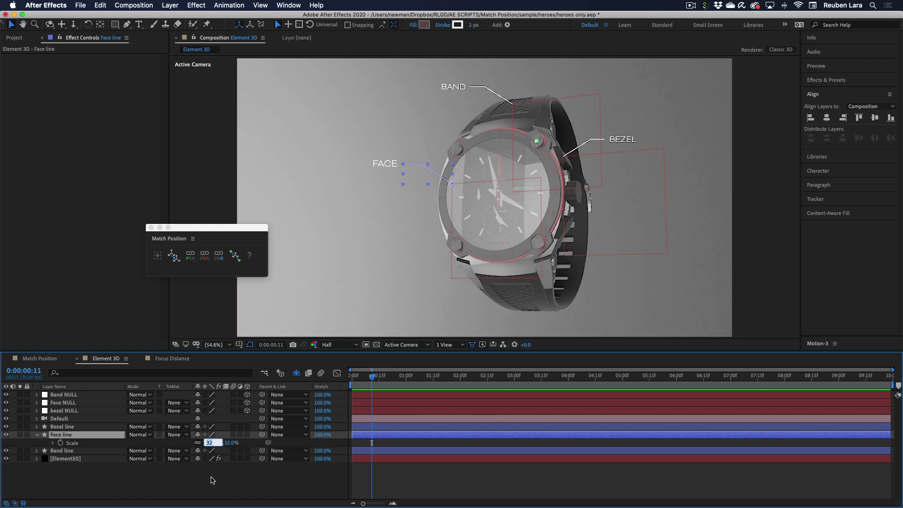
pyautogui.click(213, 480)
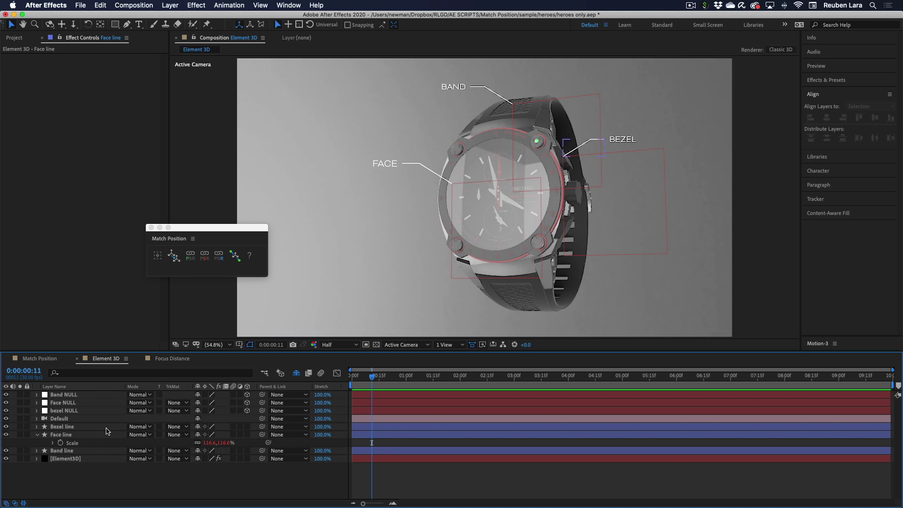
# Link the Band line's scale to Band NULL and the Bezel line's scale to bezel NULL with Match Position.
pyautogui.click(70, 451)
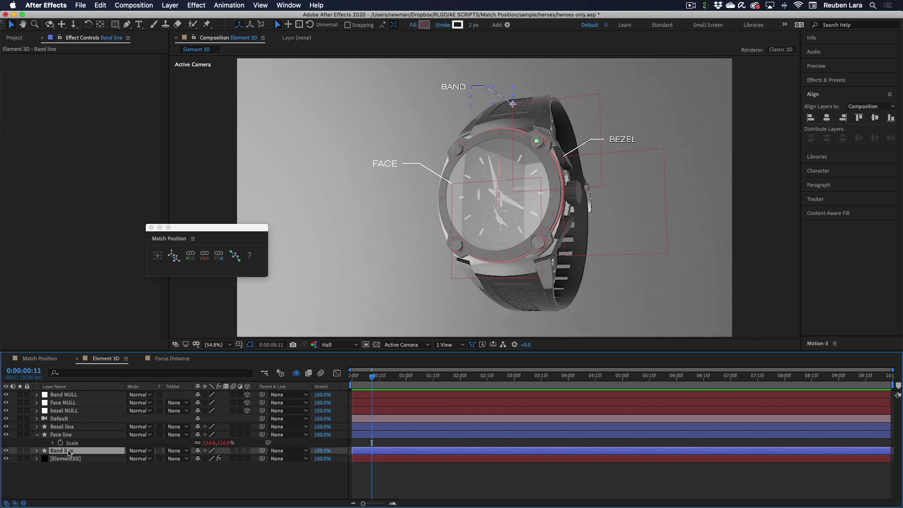
pyautogui.keyDown('super'); pyautogui.click(64, 395); pyautogui.keyUp('super')
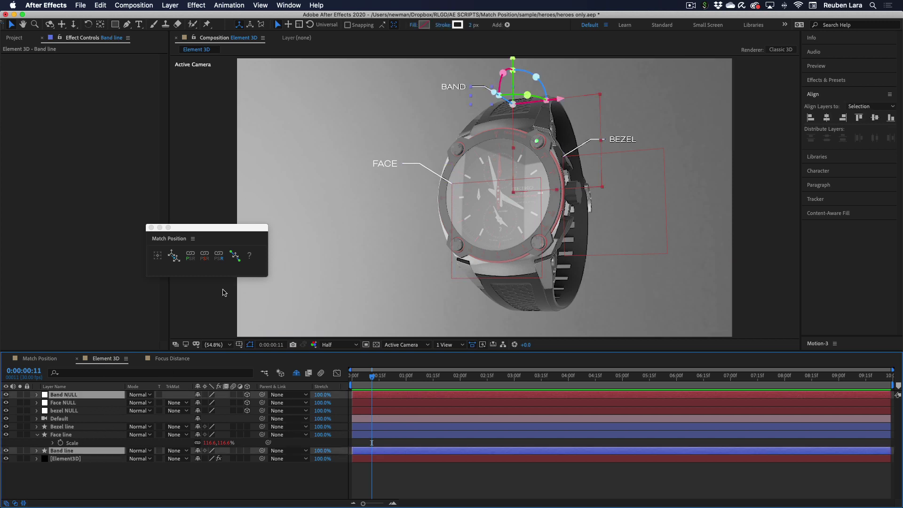
pyautogui.click(208, 262)
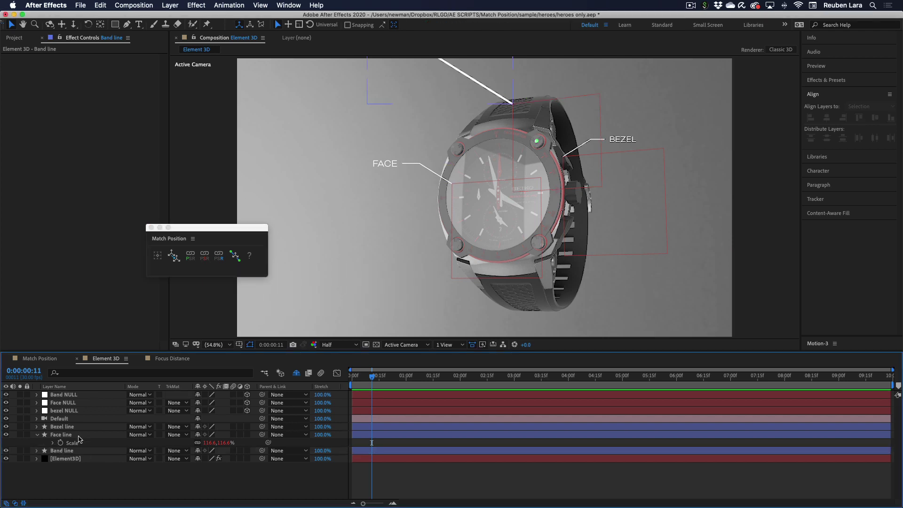
pyautogui.click(69, 428)
pyautogui.keyDown('super'); pyautogui.click(72, 412); pyautogui.keyUp('super')
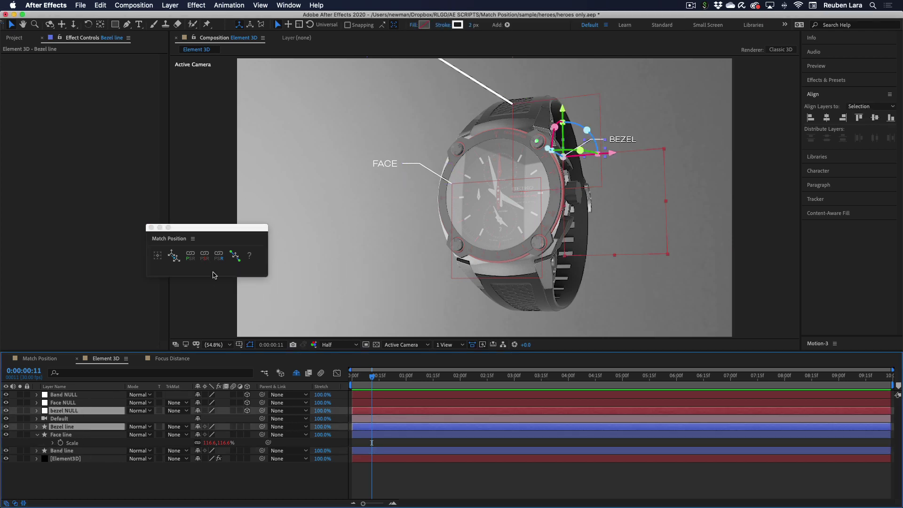
pyautogui.click(205, 256)
# Reveal the Scale properties of the Bezel line and Band line layers and set the Band line's scale to 32%.
pyautogui.click(63, 426)
pyautogui.keyDown('super'); pyautogui.click(70, 451); pyautogui.keyUp('super')
pyautogui.press('s')
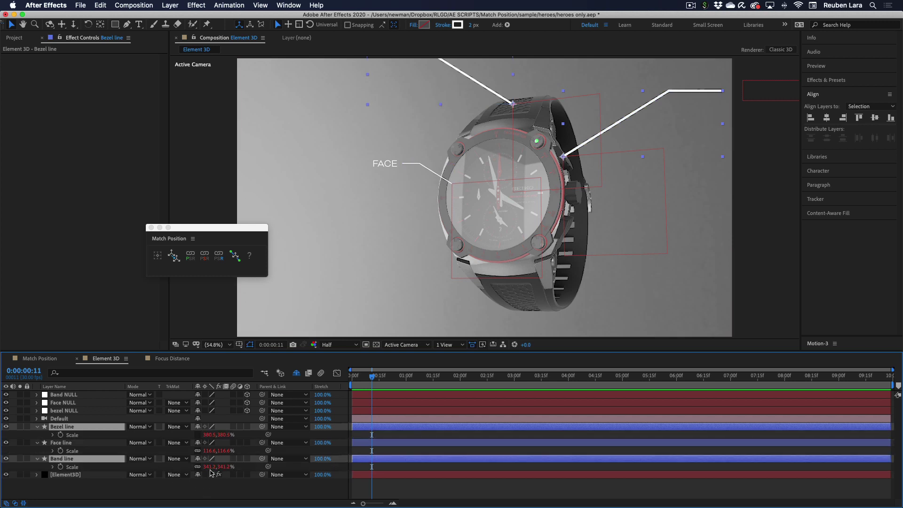
pyautogui.click(210, 450)
pyautogui.write('32')
pyautogui.click(219, 496)
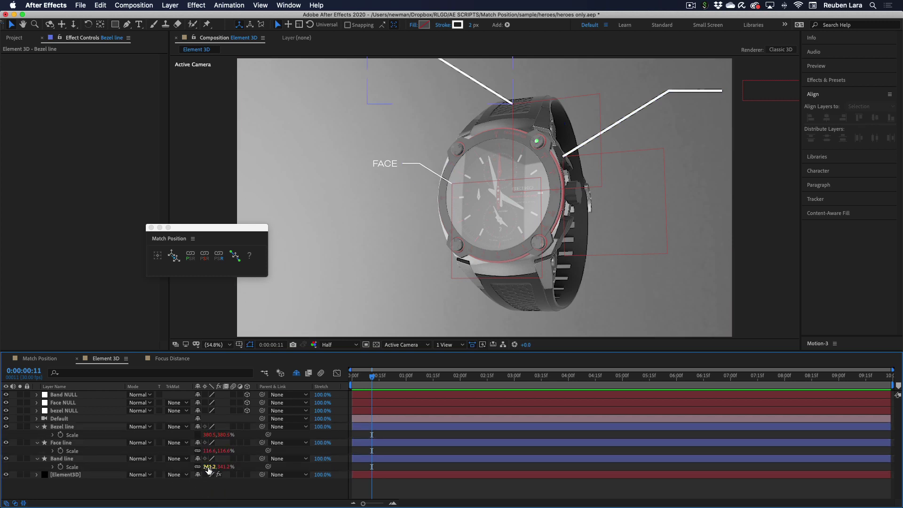
pyautogui.click(208, 467)
pyautogui.write('32')
pyautogui.press('Return')
pyautogui.click(209, 435)
pyautogui.write('32')
pyautogui.press('Return')
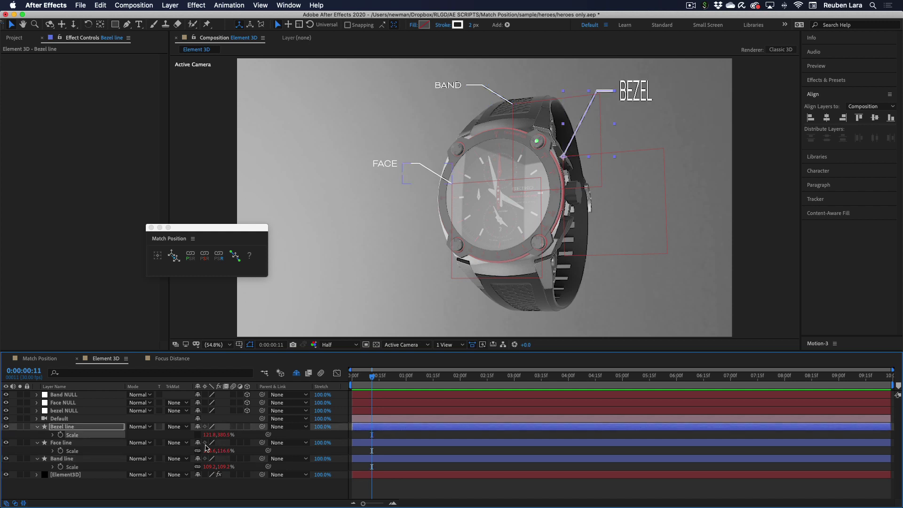
pyautogui.press('super+z')
# Constrain the Bezel line's scale proportions, set its scale to 32%, and check all three callouts from another camera angle.
pyautogui.click(197, 435)
pyautogui.click(210, 435)
pyautogui.write('32')
pyautogui.press('Return')
pyautogui.click(538, 195)
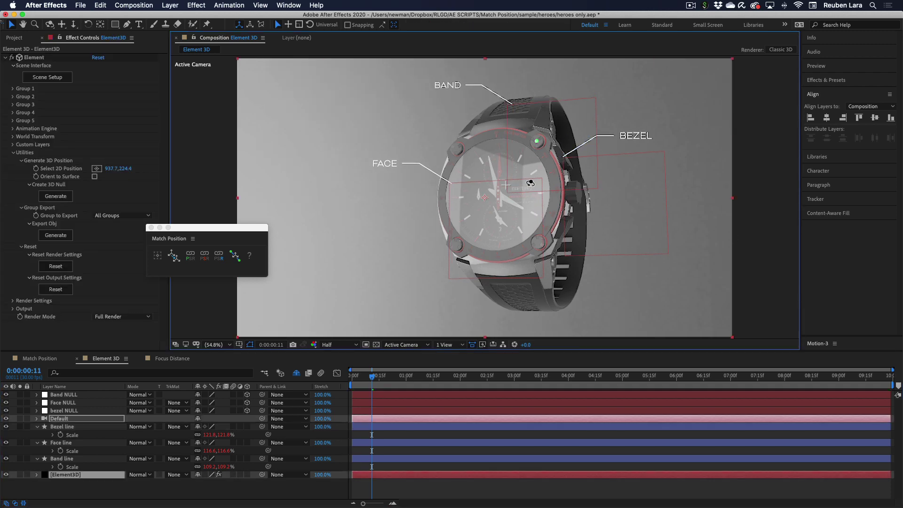
pyautogui.moveTo(532, 182)
pyautogui.mouseDown()
pyautogui.moveTo(560, 188)
pyautogui.moveTo(455, 185)
pyautogui.moveTo(483, 205)
pyautogui.moveTo(491, 190)
pyautogui.moveTo(482, 178)
pyautogui.moveTo(505, 190)
pyautogui.moveTo(469, 181)
pyautogui.moveTo(570, 187)
pyautogui.moveTo(515, 186)
pyautogui.mouseUp()
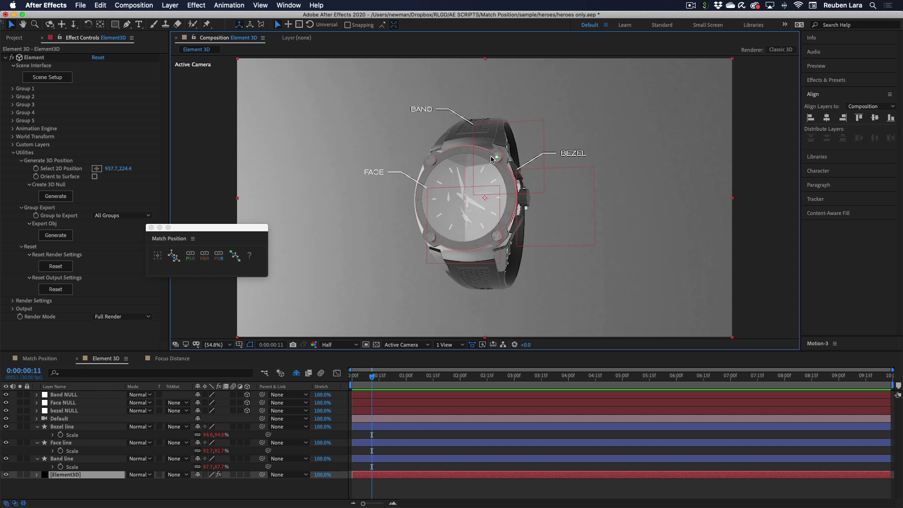
# Generate an Element 3D null at the green light on the watch bezel and rename it LIGHT.
pyautogui.click(87, 478)
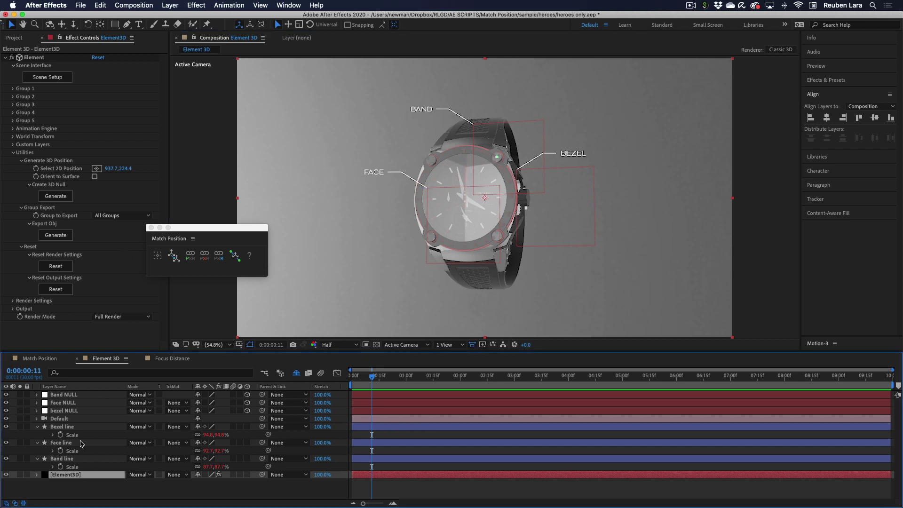
pyautogui.click(97, 169)
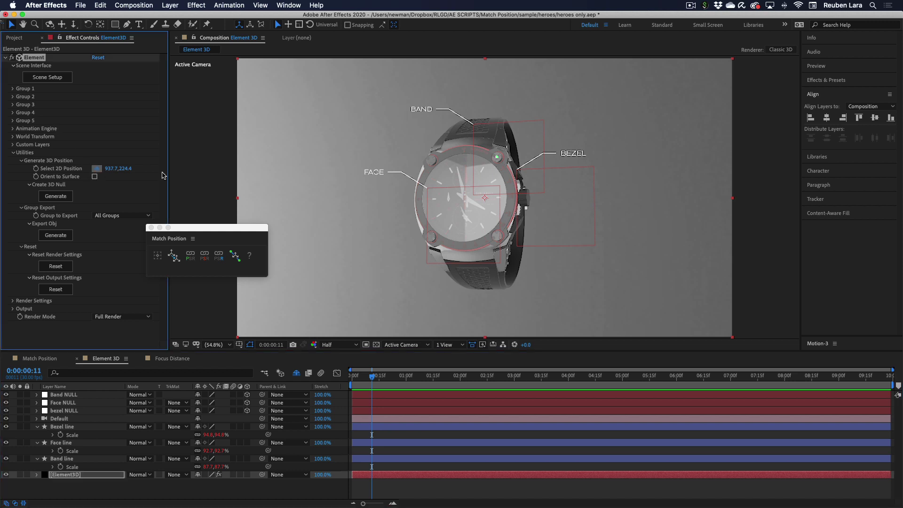
pyautogui.click(496, 157)
pyautogui.click(67, 197)
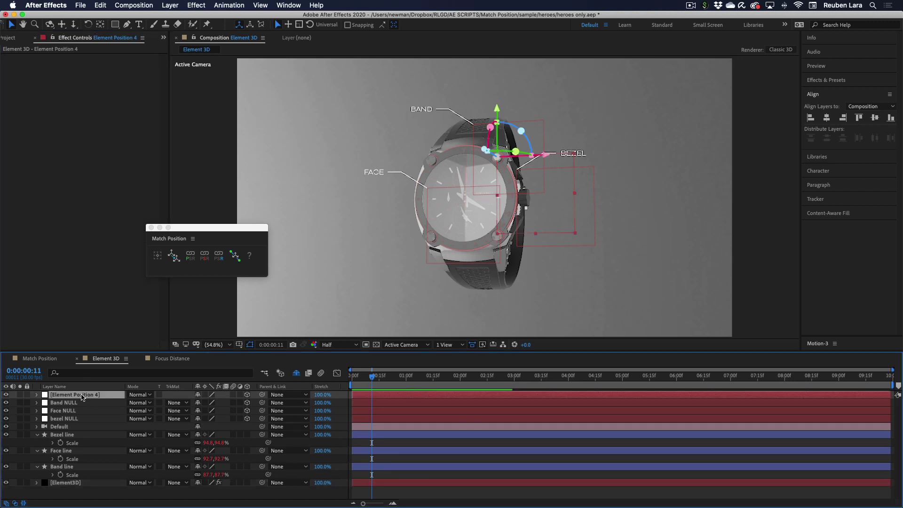
pyautogui.press('Return')
pyautogui.write('LIGHT')
pyautogui.press('Return')
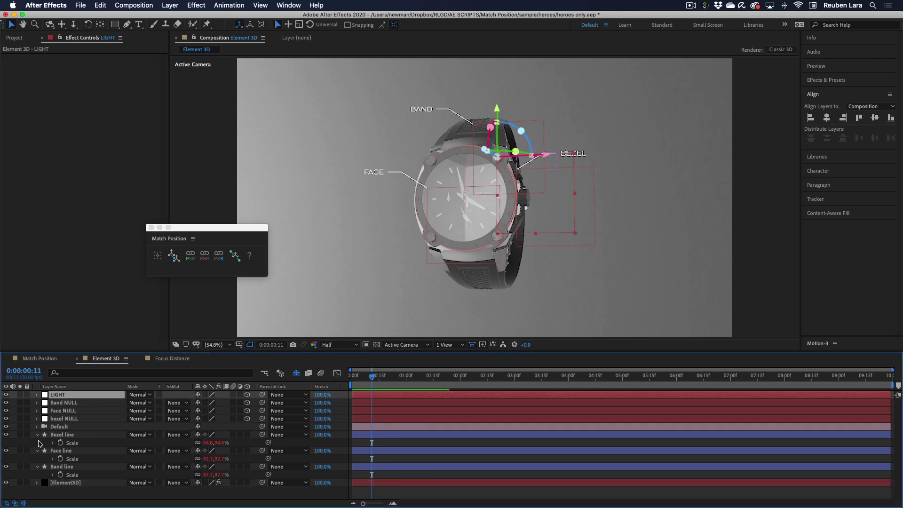
# Collapse the open layer properties and add a new cyan solid layer to the Element 3D composition.
pyautogui.hotkey('ctrl', 'a')
pyautogui.click(38, 436)
pyautogui.click(104, 485)
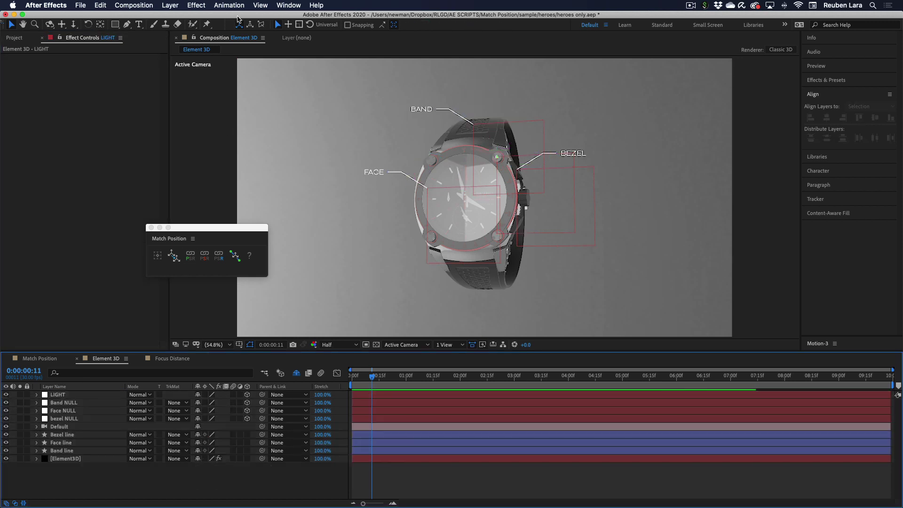
pyautogui.click(181, 6)
pyautogui.moveTo(188, 16)
pyautogui.click(282, 28)
pyautogui.click(551, 295)
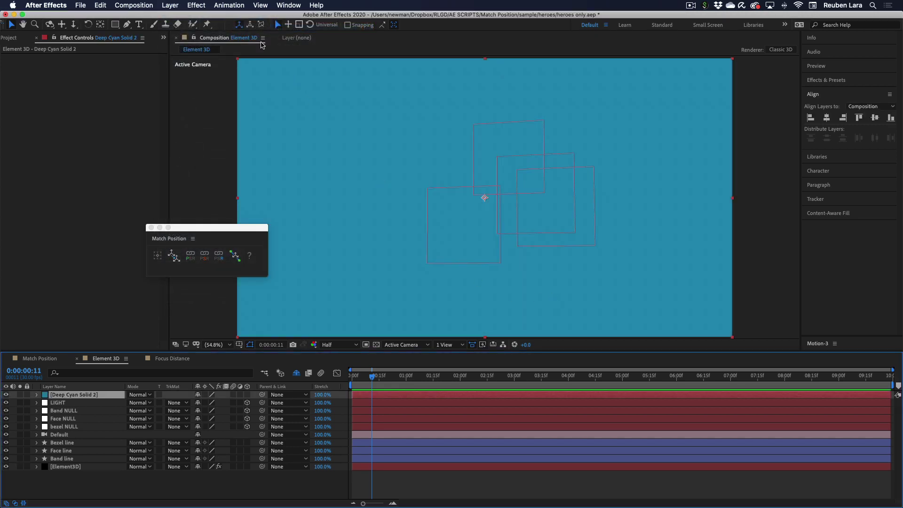
# Apply the Radio Waves effect to the new solid and preview the animation from the first frame.
pyautogui.hotkey('ctrl', 'space')
pyautogui.write('radio')
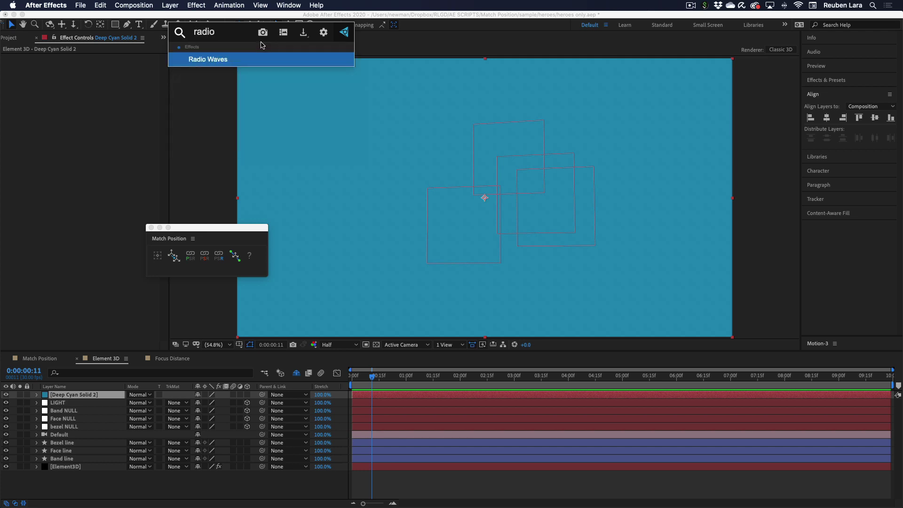
pyautogui.press('Return')
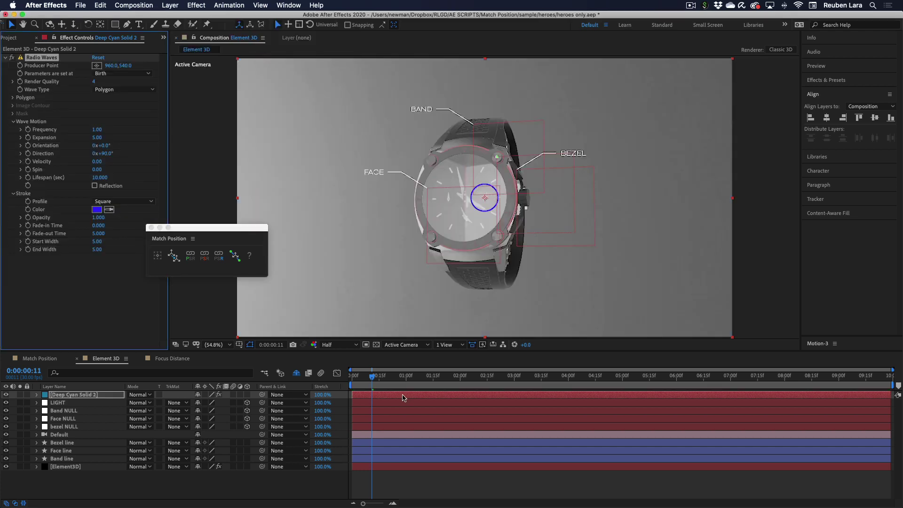
pyautogui.moveTo(372, 377); pyautogui.dragTo(342, 372)
pyautogui.press('space')
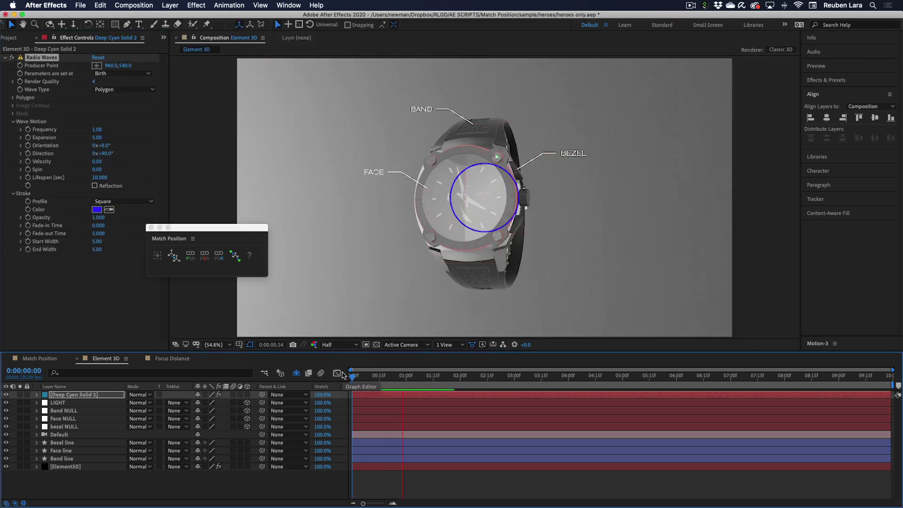
pyautogui.press('space')
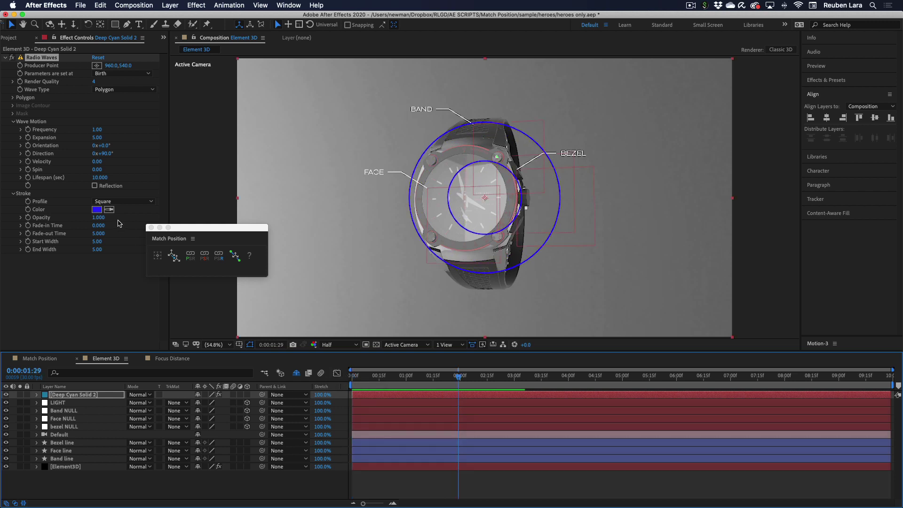
# Set the Radio Waves stroke color to the green sampled from the watch light and the solid's blending mode to Add.
pyautogui.click(97, 209)
pyautogui.click(425, 248)
pyautogui.click(384, 193)
pyautogui.click(499, 156)
pyautogui.click(140, 395)
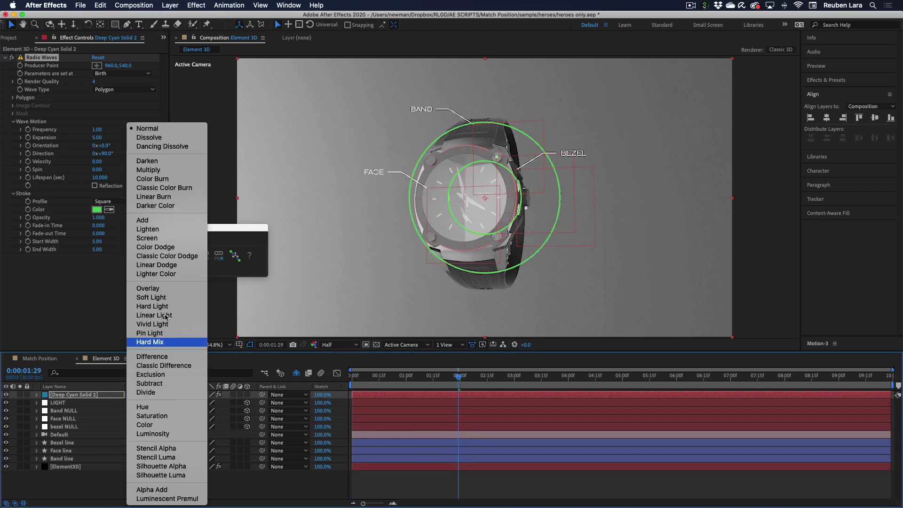
pyautogui.press('Return')
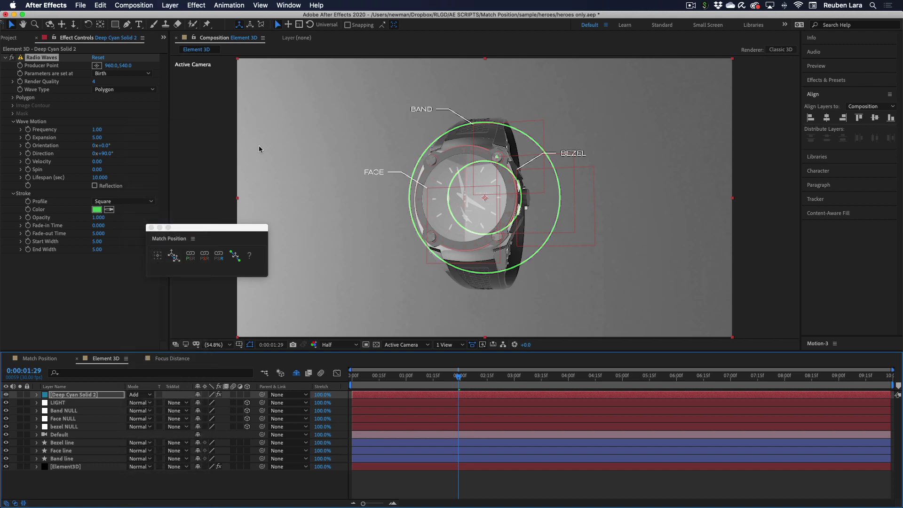
# Set the Radio Waves parameters to be evaluated at Each Frame and preview the expanding rings.
pyautogui.click(121, 74)
pyautogui.click(115, 92)
pyautogui.press('space')
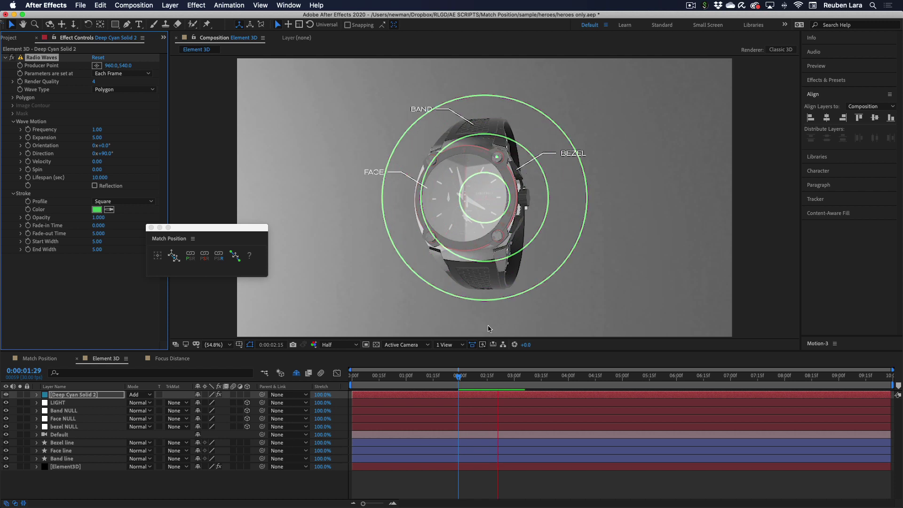
pyautogui.click(399, 378)
pyautogui.moveTo(400, 381); pyautogui.dragTo(490, 378)
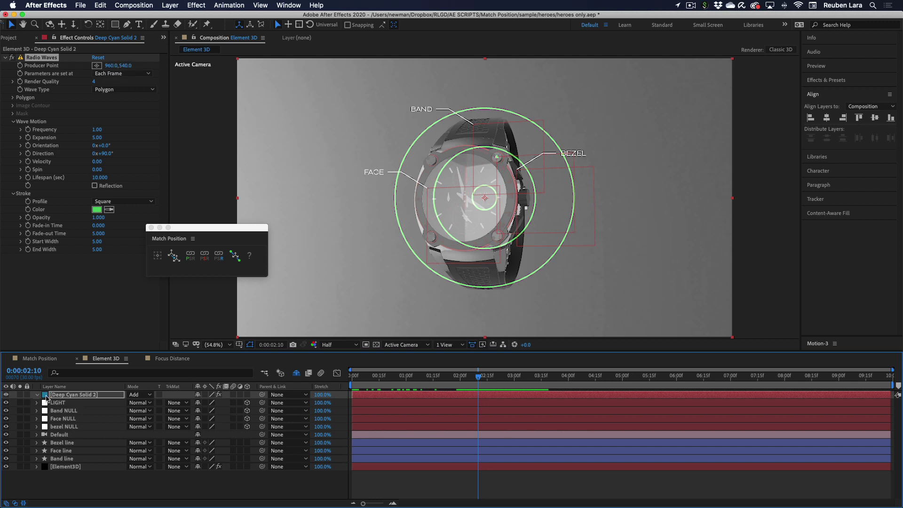
# Link the Radio Waves Producer Point on the solid to the LIGHT null's position with Match Position.
pyautogui.click(36, 395)
pyautogui.click(45, 403)
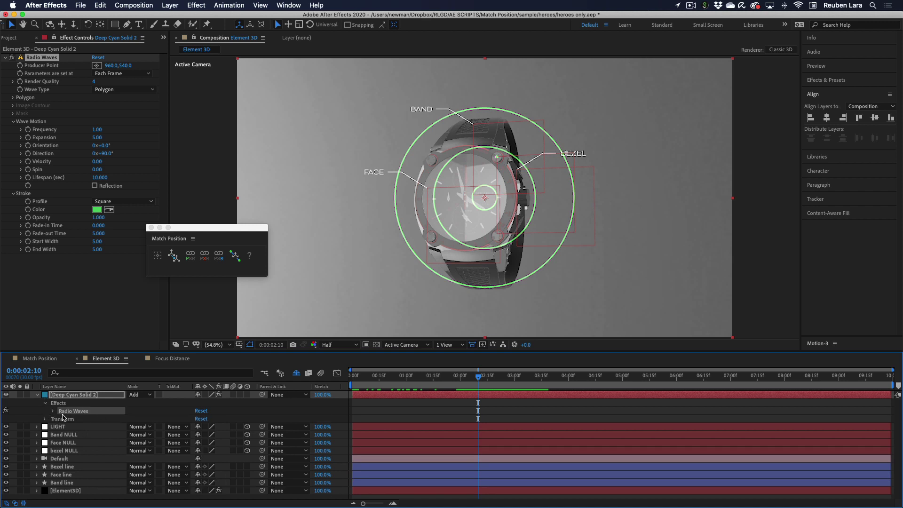
pyautogui.click(53, 411)
pyautogui.click(94, 419)
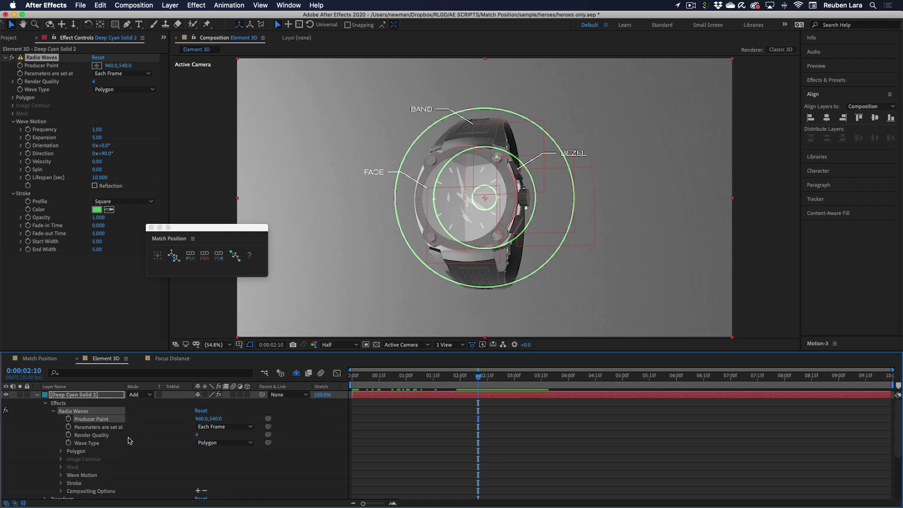
pyautogui.scroll(-4, 141, 442)
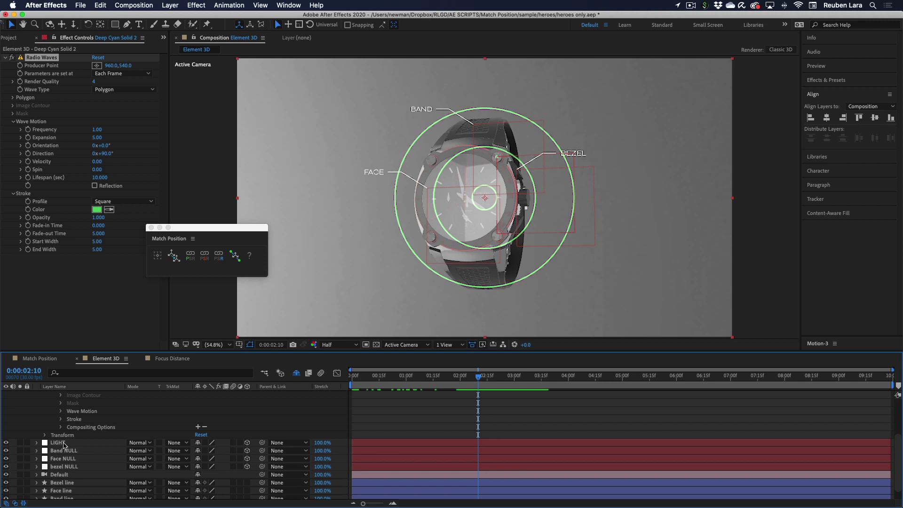
pyautogui.click(64, 445)
pyautogui.click(174, 255)
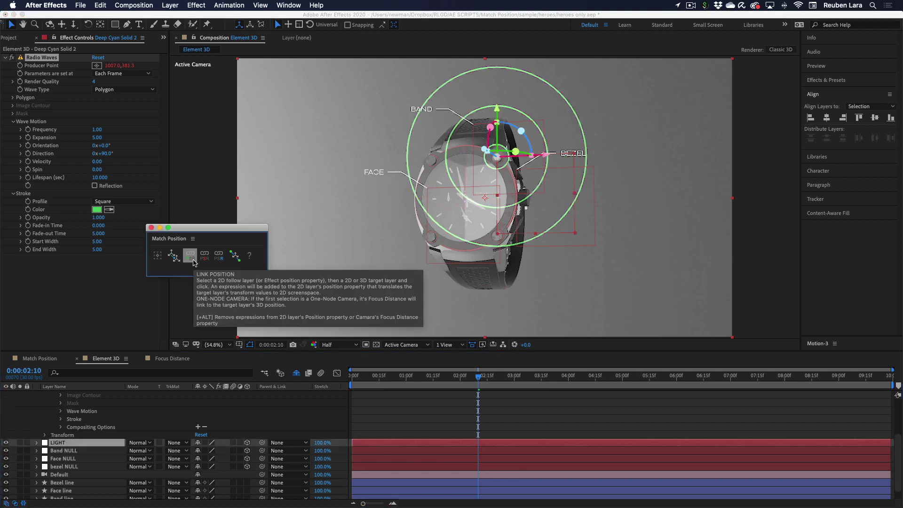
# Play the composition from the first frame to check the waves emitting from the watch light.
pyautogui.click(380, 376)
pyautogui.moveTo(366, 376); pyautogui.dragTo(337, 376)
pyautogui.press('space')
pyautogui.click(514, 234)
pyautogui.press('space')
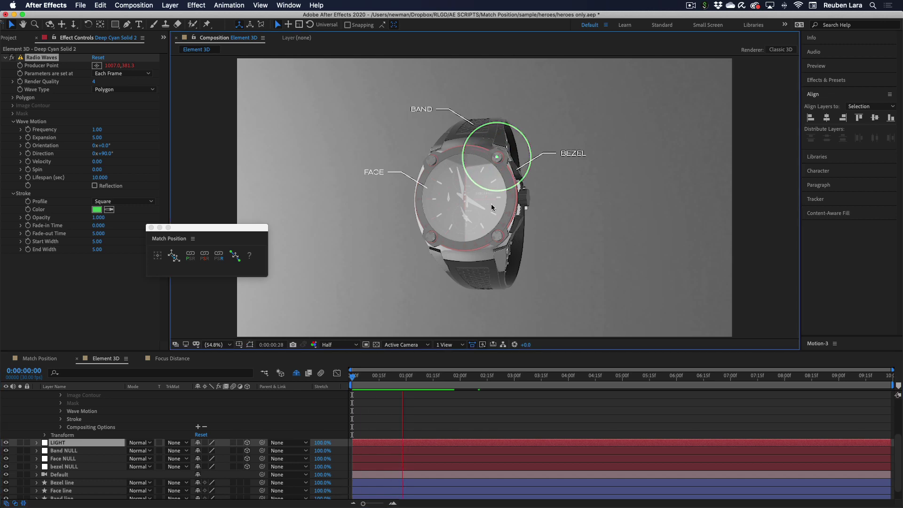
# Animate the Default camera orbiting the watch with Position and Orientation keyframes starting at the first frame, and play the result.
pyautogui.moveTo(481, 193); pyautogui.dragTo(422, 228)
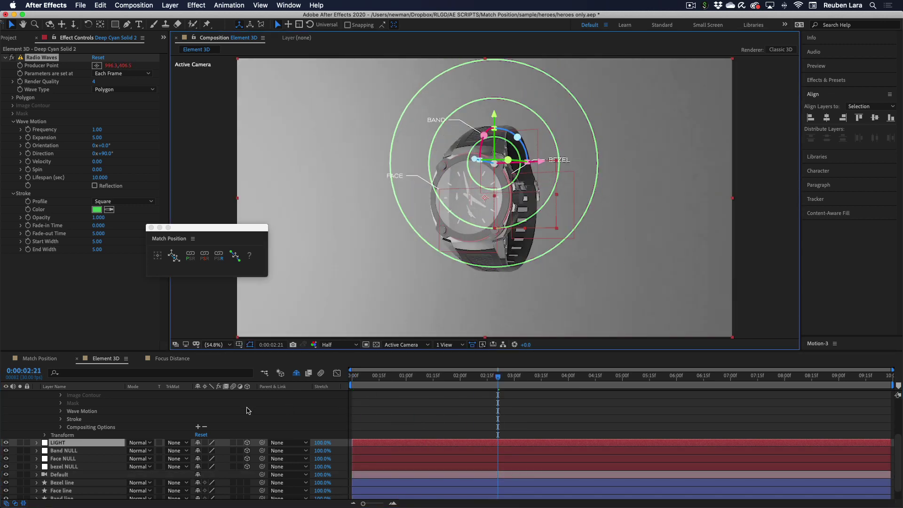
pyautogui.scroll(5, 399, 420)
pyautogui.click(36, 395)
pyautogui.click(60, 435)
pyautogui.press('Home')
pyautogui.press('p')
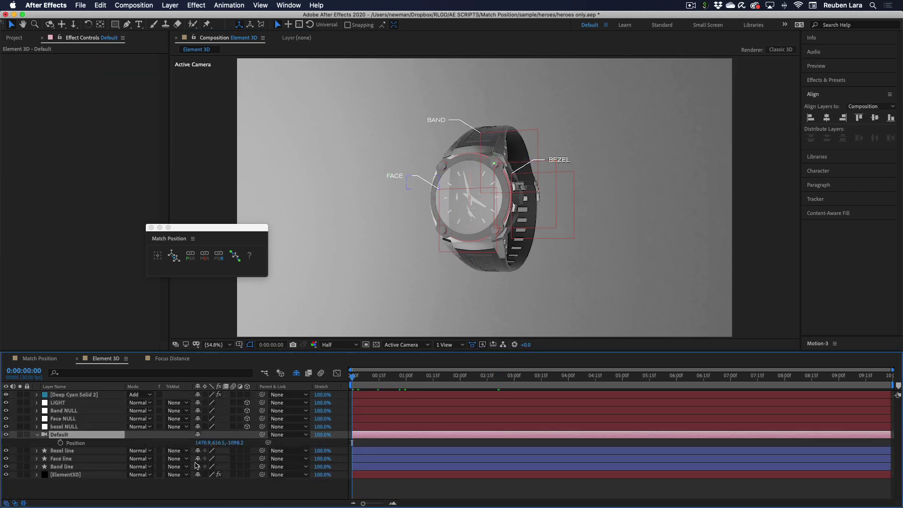
pyautogui.hotkey('shift', 'r')
pyautogui.moveTo(452, 202); pyautogui.dragTo(531, 202)
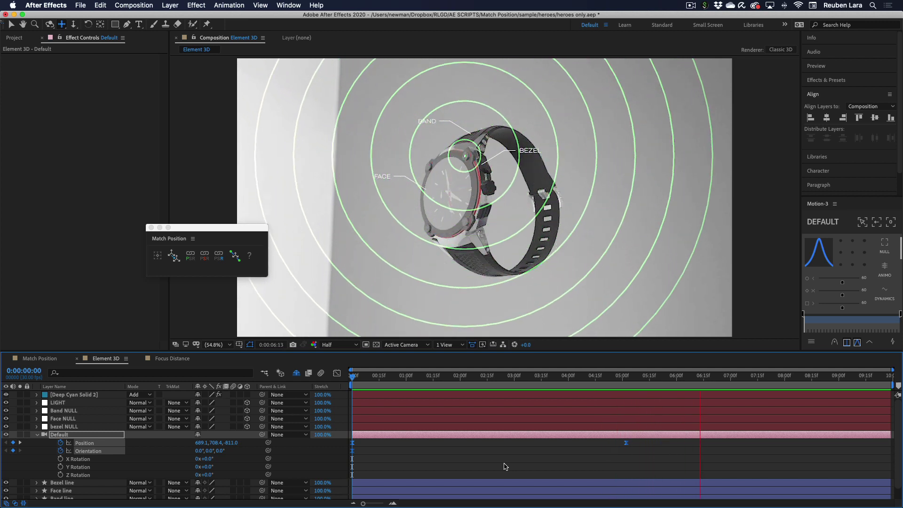
pyautogui.press('space')
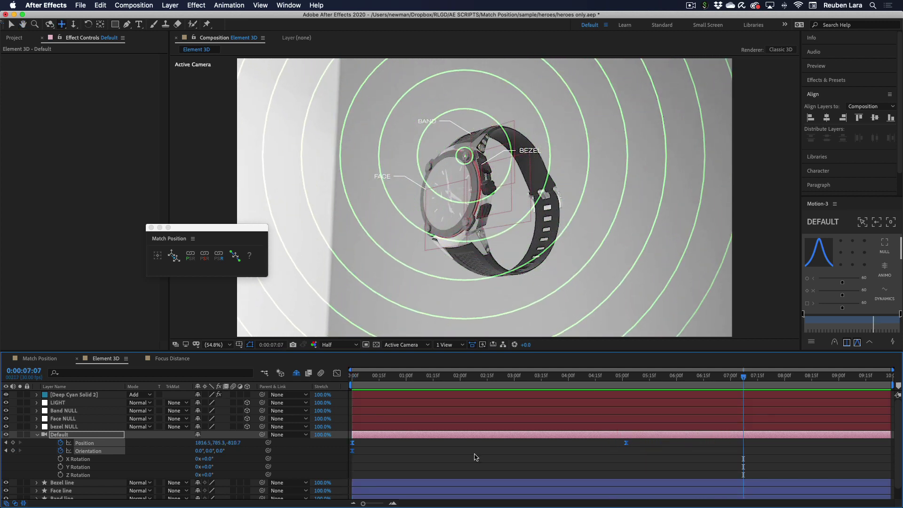
# Create a group null for Group 1 of the Element effect on the Element3D layer.
pyautogui.click(38, 435)
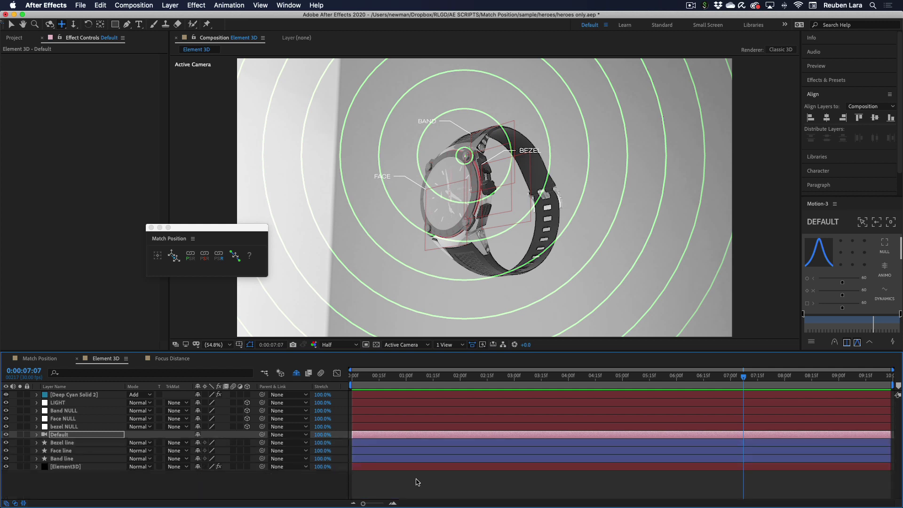
pyautogui.click(394, 486)
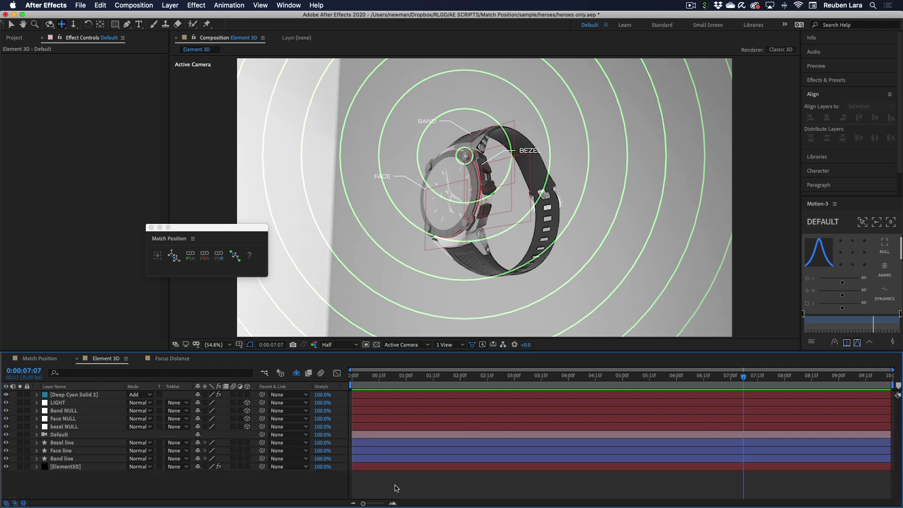
pyautogui.click(71, 466)
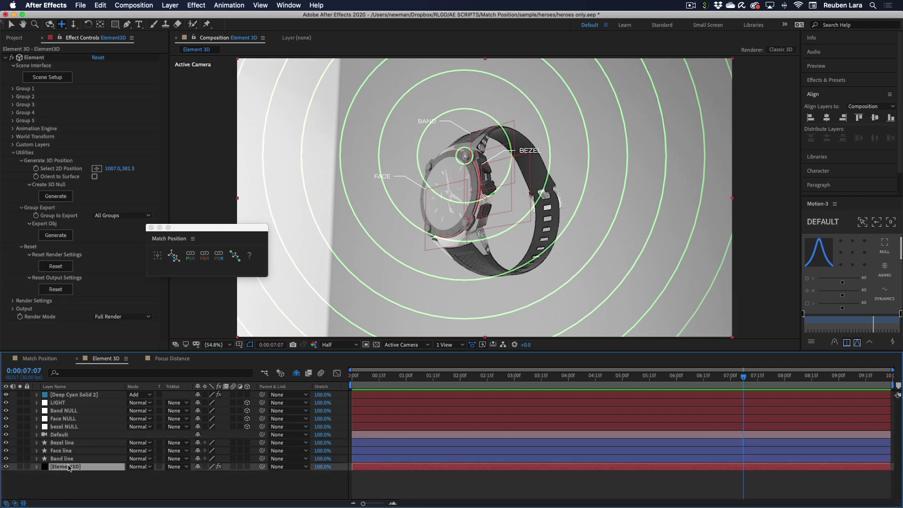
pyautogui.click(13, 153)
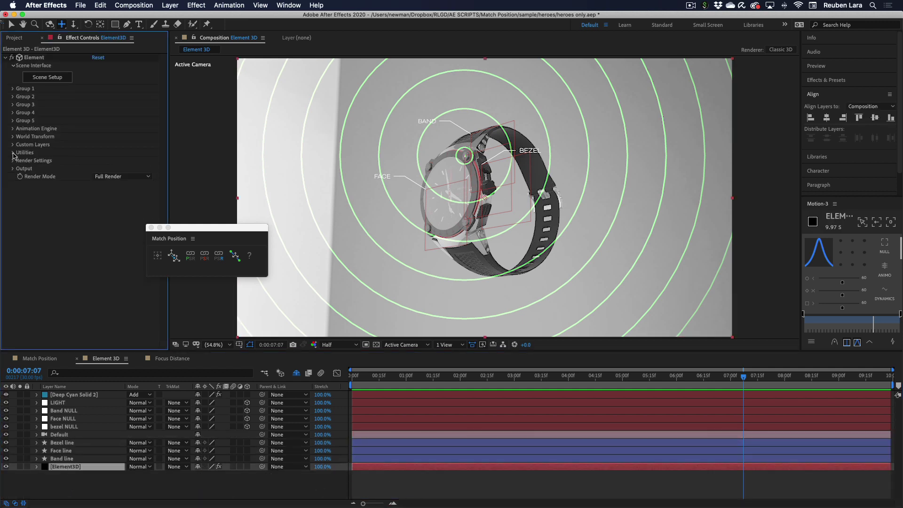
pyautogui.click(13, 89)
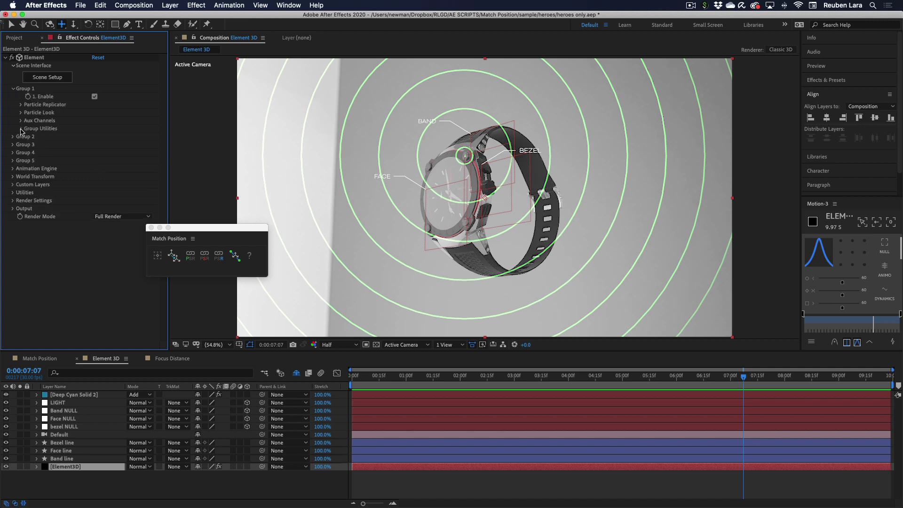
pyautogui.click(21, 128)
pyautogui.click(29, 145)
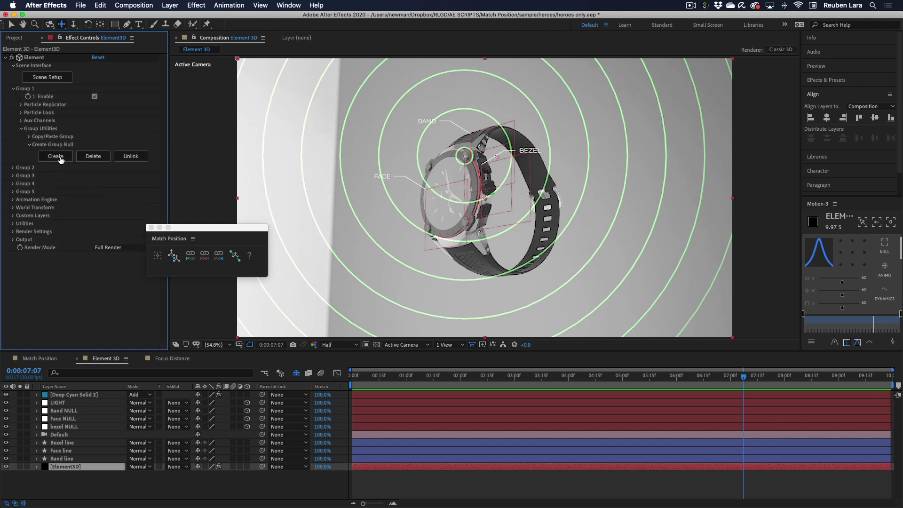
pyautogui.click(58, 158)
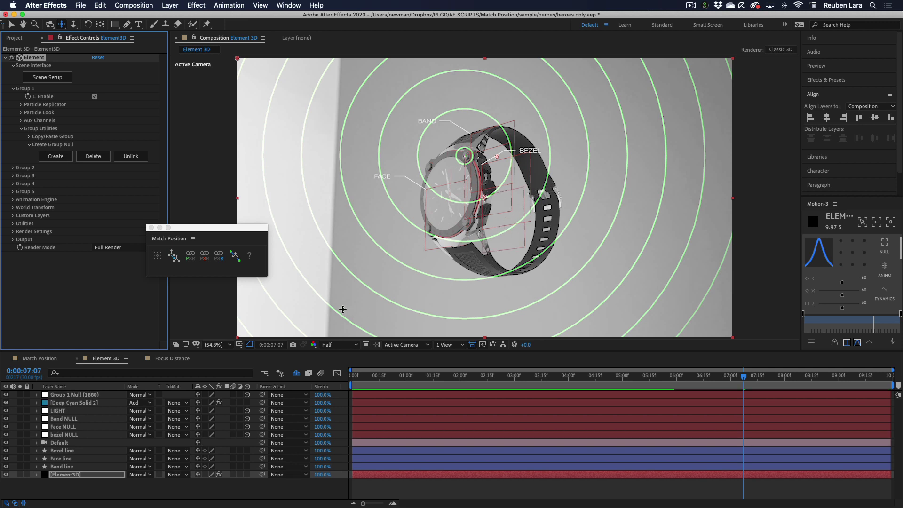
# Rename the new group null as WATCH.
pyautogui.click(88, 394)
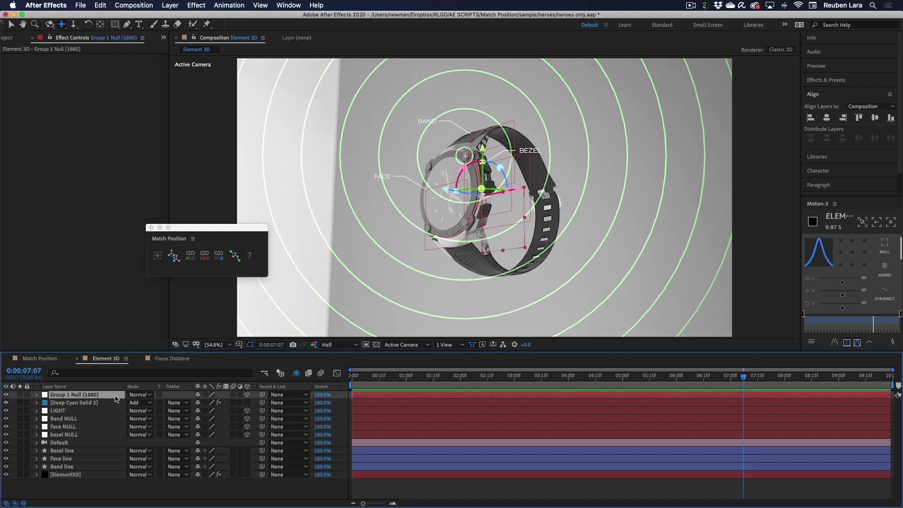
pyautogui.press('Return')
pyautogui.write('WATCH')
pyautogui.press('Return')
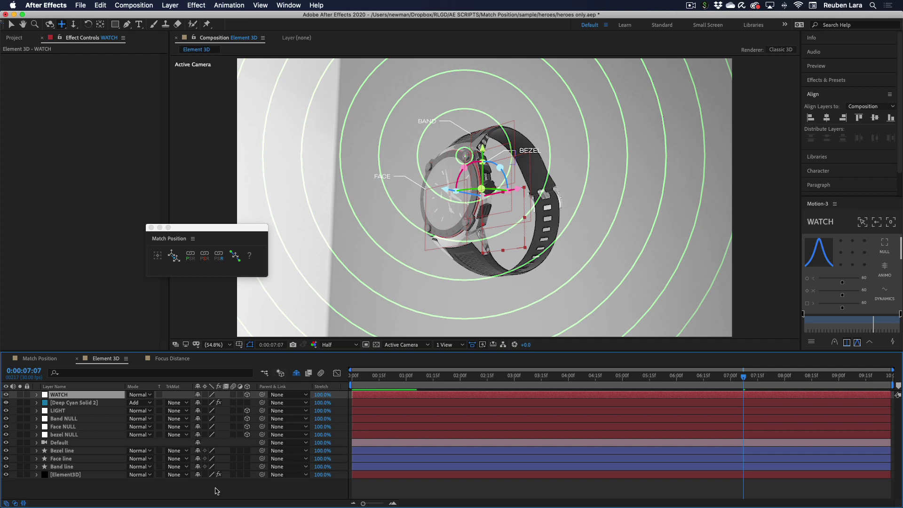
pyautogui.click(220, 497)
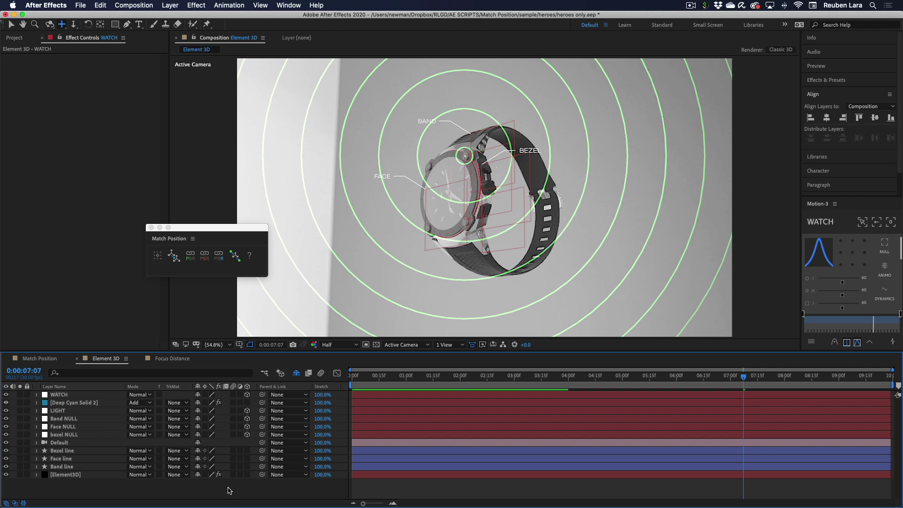
pyautogui.click(225, 193)
# Hide the Deep Cyan Solid 2 layer and add a new point light to the composition.
pyautogui.click(6, 403)
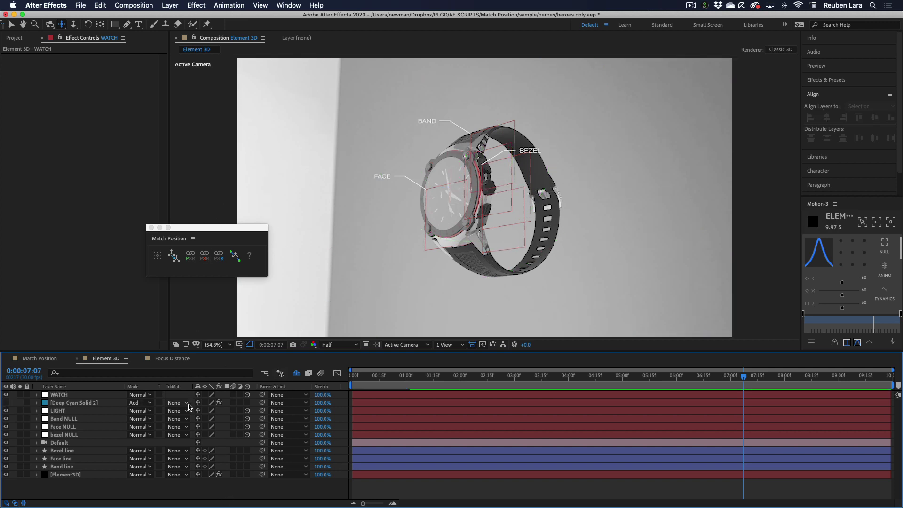
pyautogui.click(171, 6)
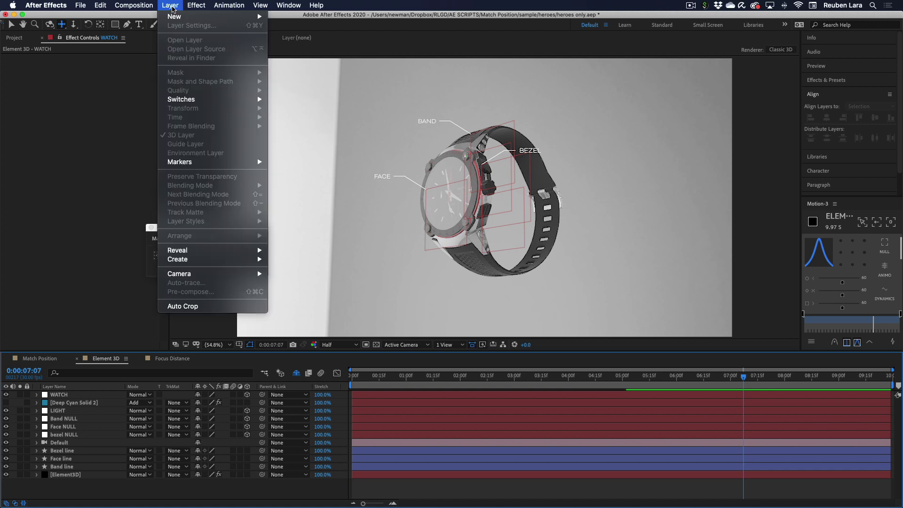
pyautogui.moveTo(177, 17)
pyautogui.click(313, 38)
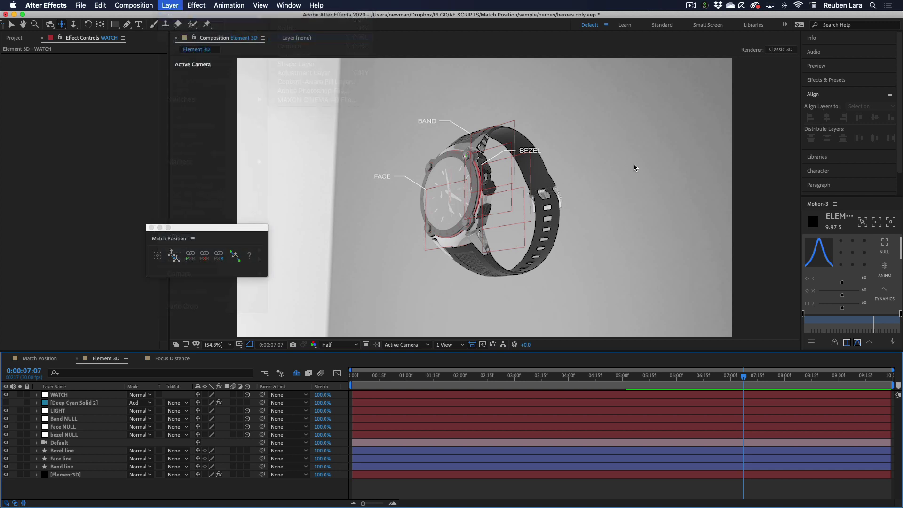
pyautogui.click(751, 171)
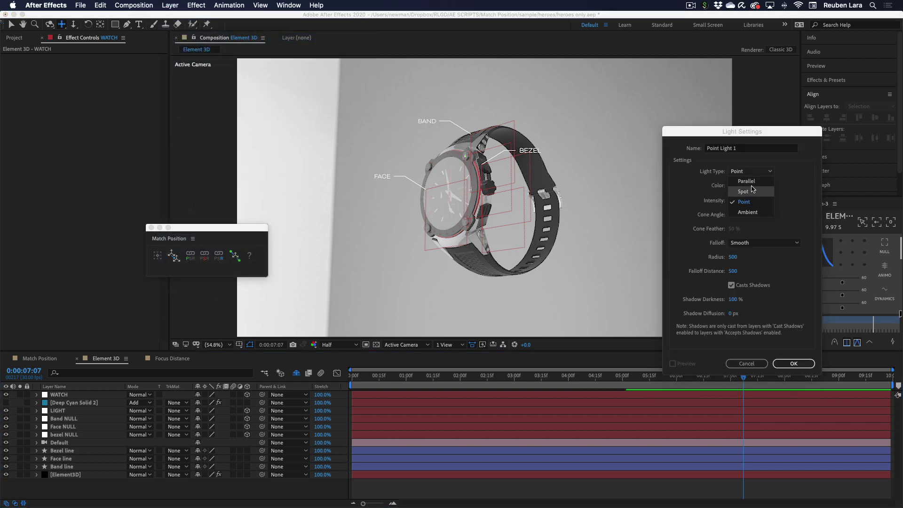
pyautogui.click(745, 202)
pyautogui.click(794, 363)
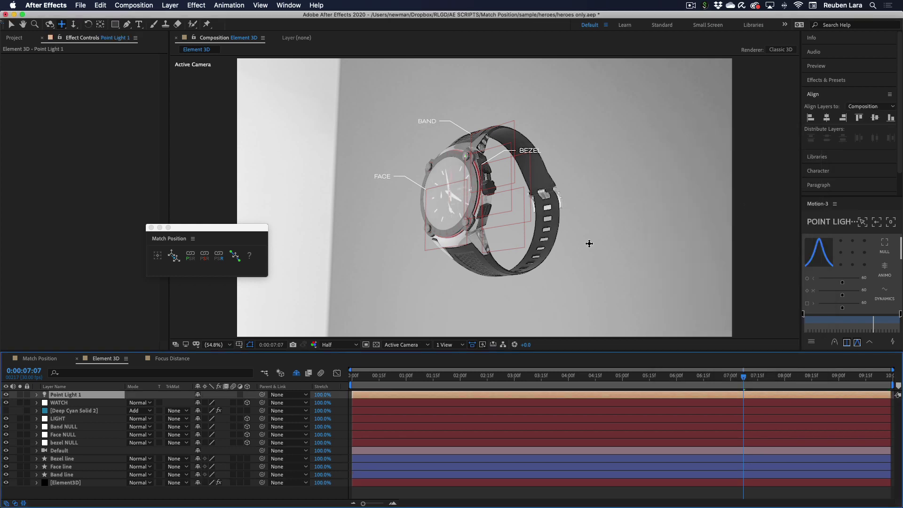
# Match the point light's position to the WATCH null with Match Position.
pyautogui.scroll(-5, 592, 243)
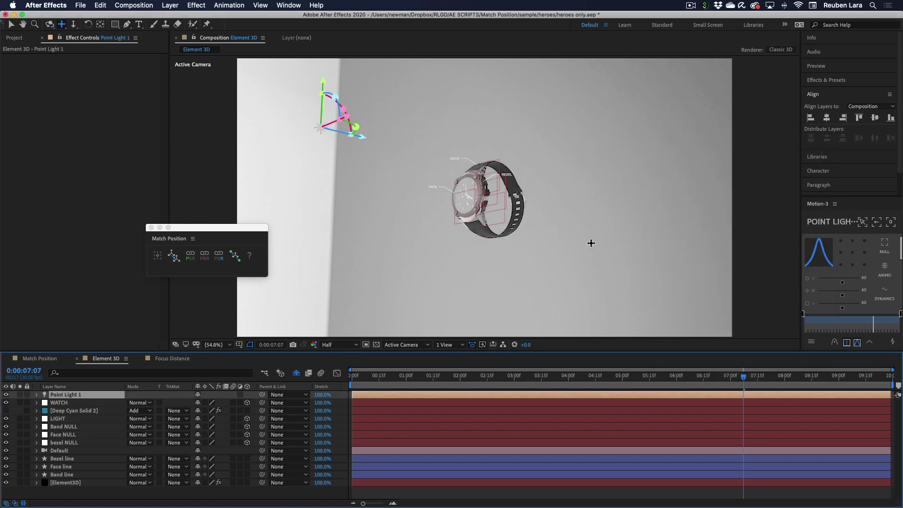
pyautogui.press('super+z')
pyautogui.press('v')
pyautogui.scroll(-4, 753, 277)
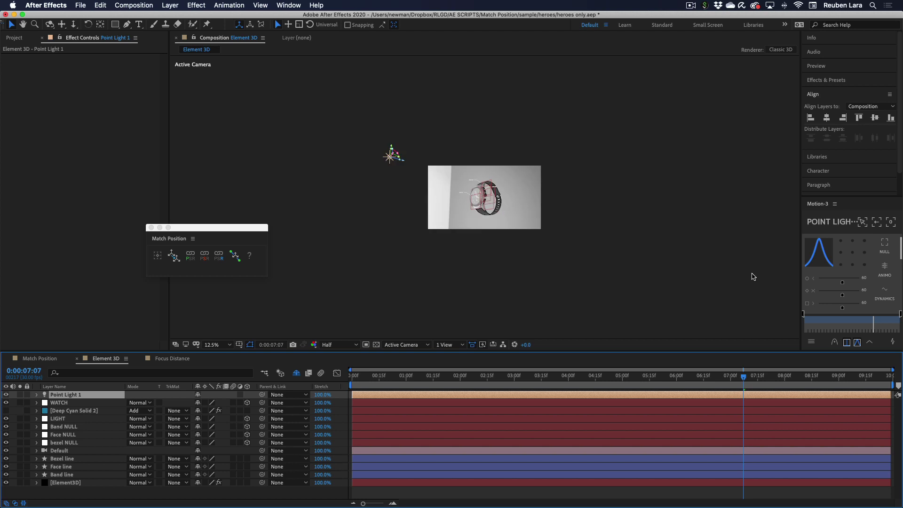
pyautogui.hotkey('shift', '/')
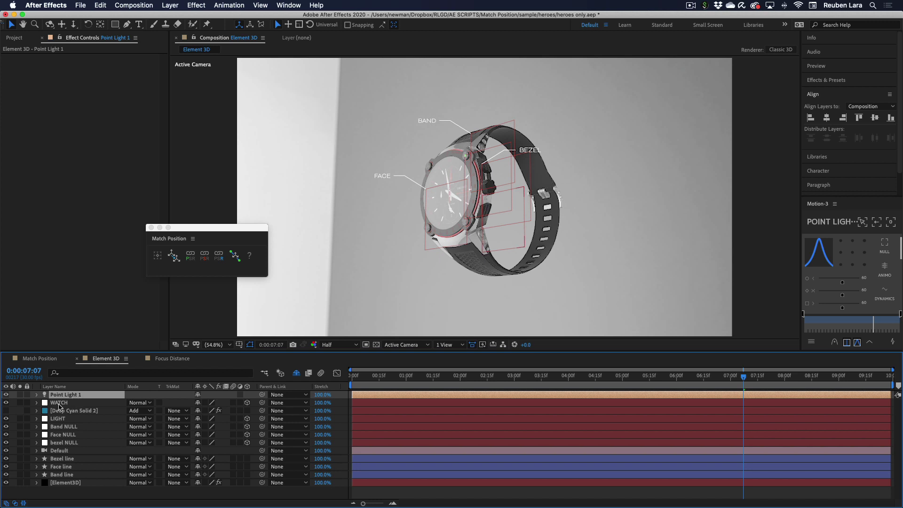
pyautogui.keyDown('shift'); pyautogui.click(61, 404); pyautogui.keyUp('shift')
pyautogui.click(181, 265)
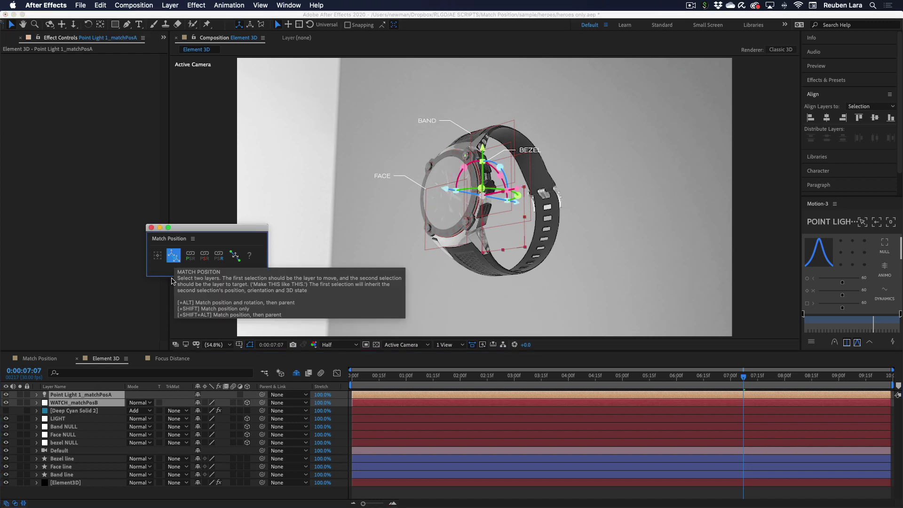
# Move the point light out in front of the watch face and orbit the camera to check the lighting.
pyautogui.click(87, 411)
pyautogui.click(83, 395)
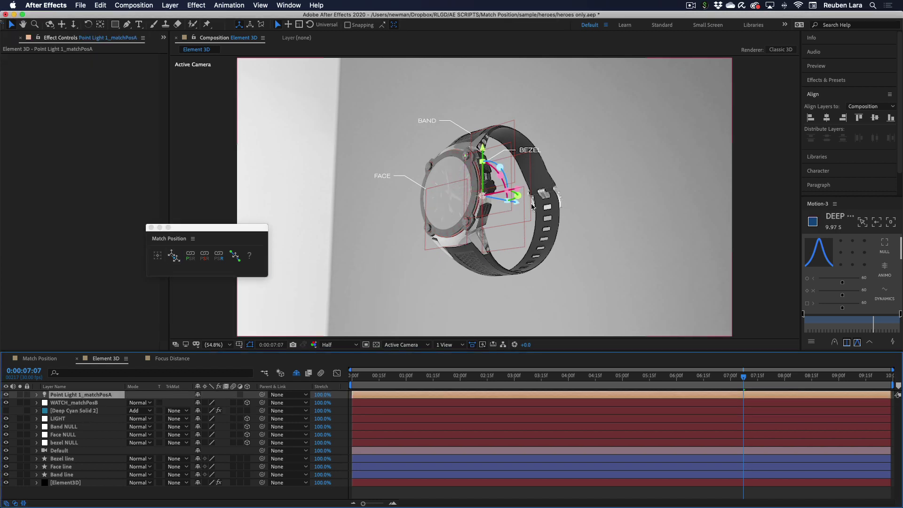
pyautogui.click(484, 202)
pyautogui.moveTo(484, 202)
pyautogui.mouseDown()
pyautogui.moveTo(439, 198)
pyautogui.moveTo(464, 204)
pyautogui.moveTo(489, 194)
pyautogui.mouseUp()
pyautogui.press('c')
pyautogui.moveTo(347, 122); pyautogui.dragTo(346, 83)
pyautogui.moveTo(380, 141); pyautogui.dragTo(342, 142)
pyautogui.press('c')
pyautogui.moveTo(443, 158); pyautogui.dragTo(428, 154)
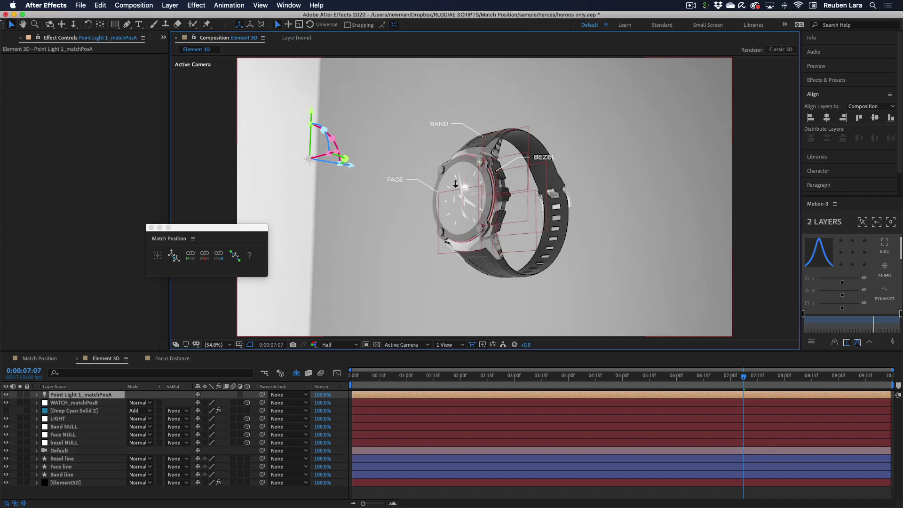
pyautogui.moveTo(461, 184); pyautogui.dragTo(480, 177)
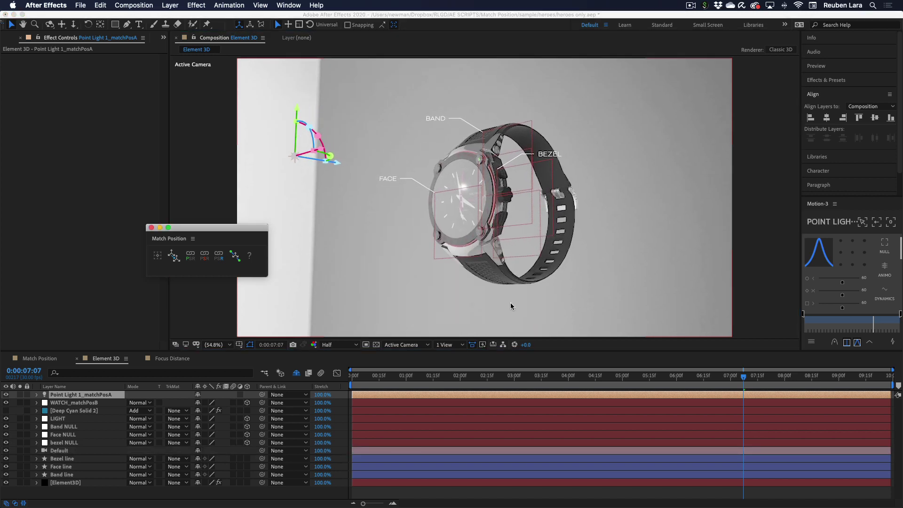
# Switch to the Focus Distance composition, play it through and return the time to 0:00:01:02.
pyautogui.click(191, 256)
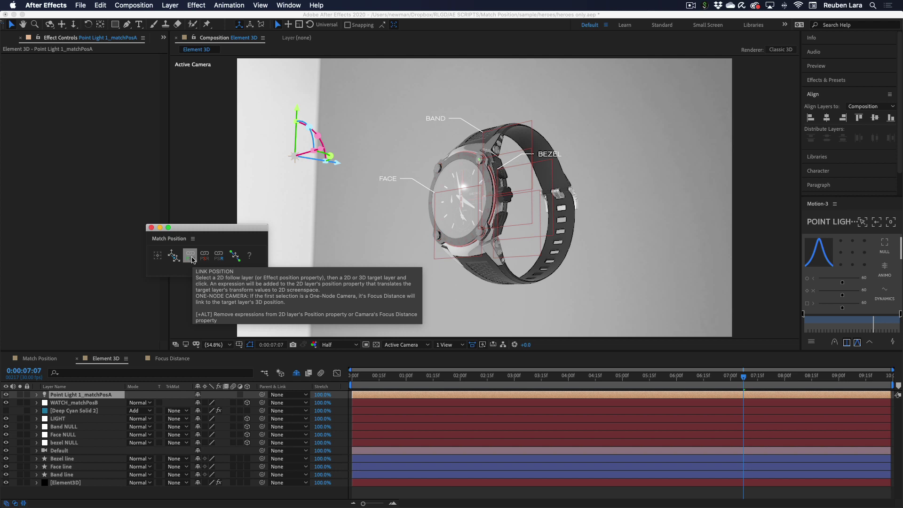
pyautogui.click(178, 361)
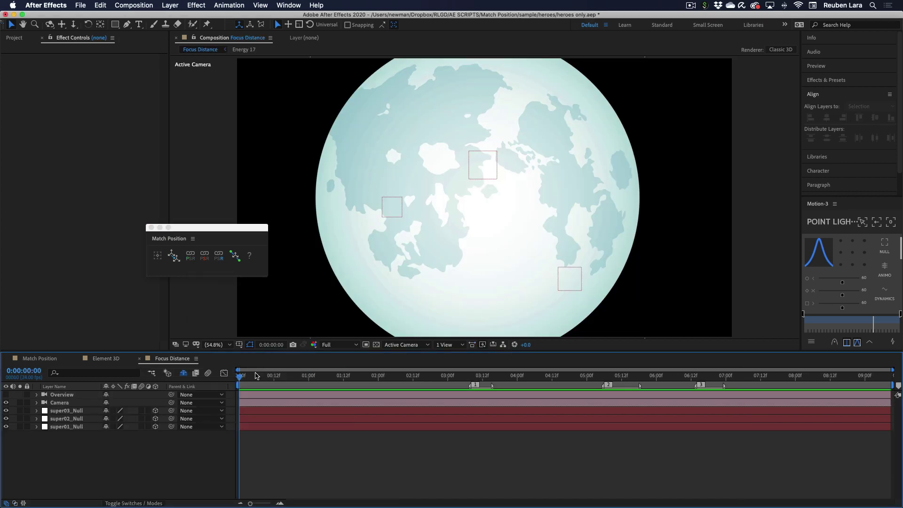
pyautogui.press('space')
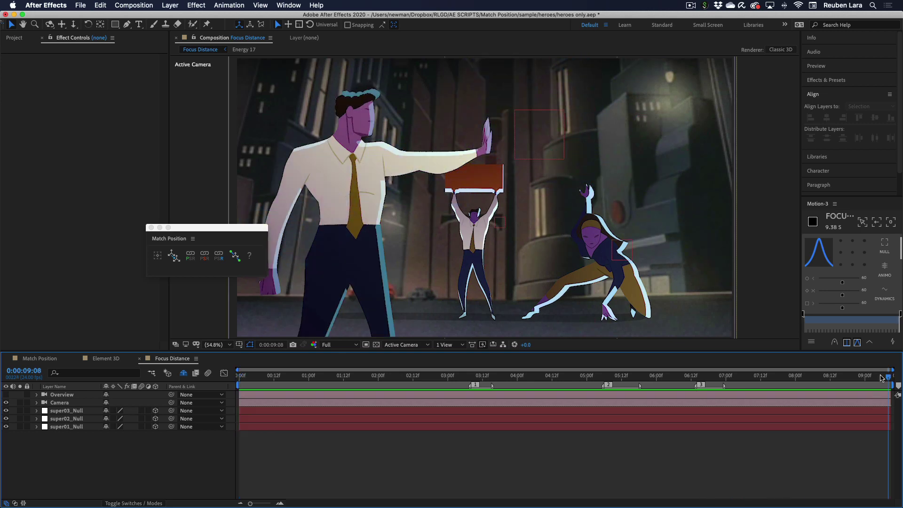
pyautogui.moveTo(881, 378); pyautogui.dragTo(314, 381)
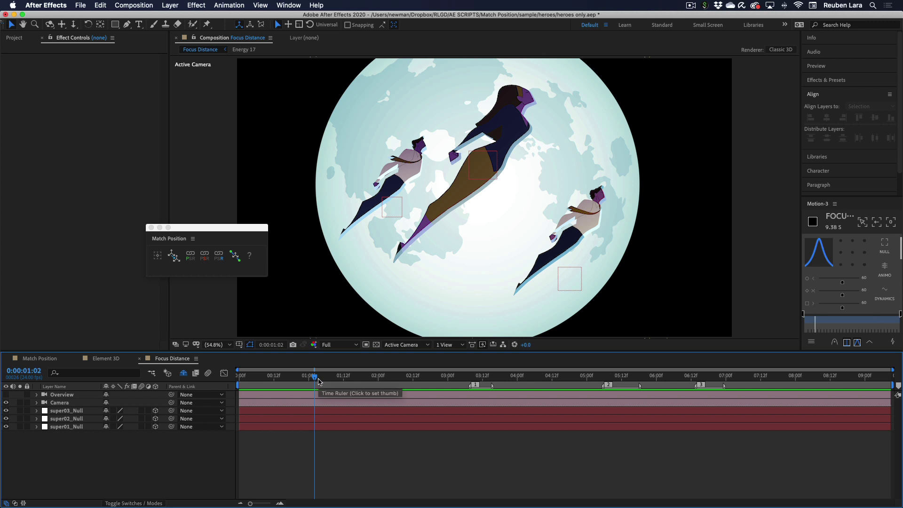
pyautogui.press('1')
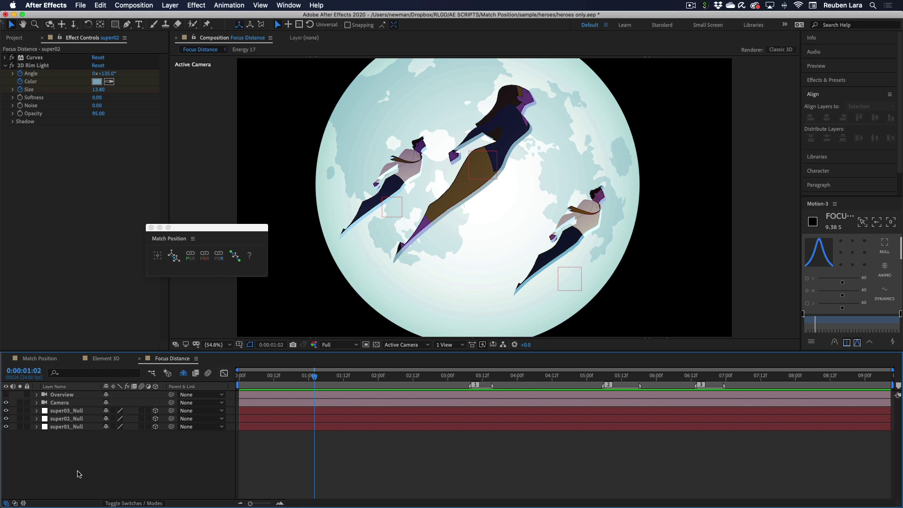
# Create a new null at super02_Null's position with Match Position.
pyautogui.click(77, 418)
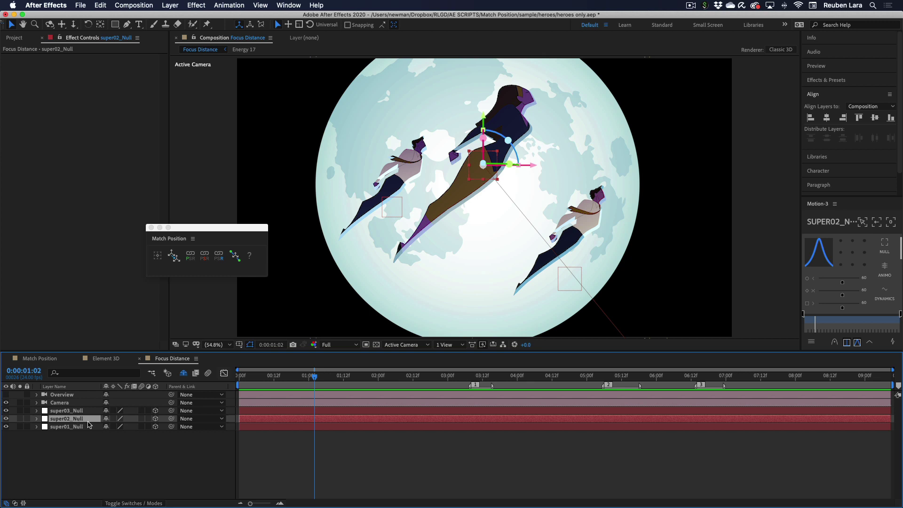
pyautogui.click(174, 256)
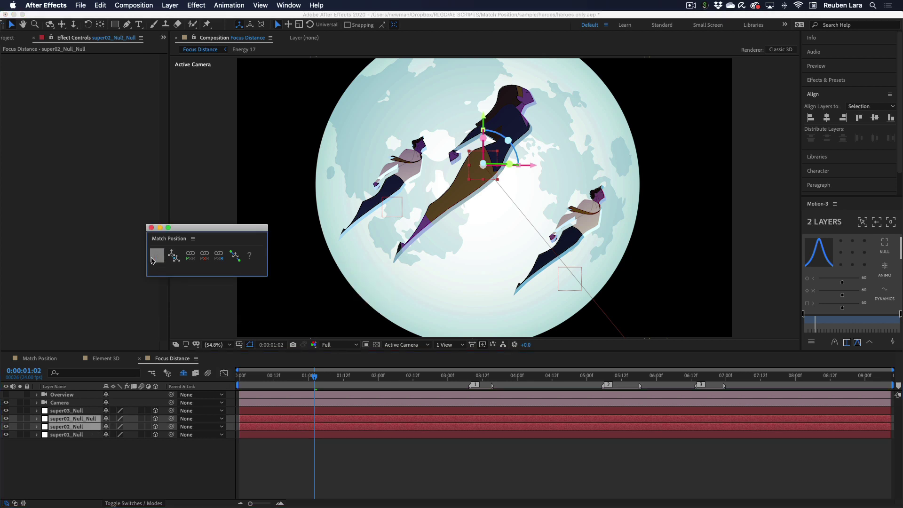
pyautogui.click(74, 460)
# Rename the new null as FOCUS and move it above super03_Null in the layer order.
pyautogui.click(73, 418)
pyautogui.press('Return')
pyautogui.write('FOCUS')
pyautogui.press('Return')
pyautogui.moveTo(70, 419); pyautogui.dragTo(66, 411)
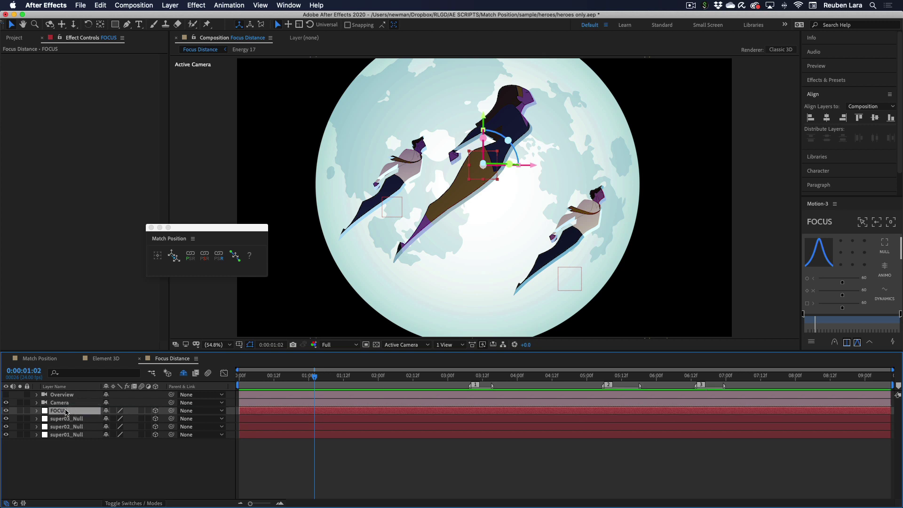
# Try to link the Camera's focus distance to the FOCUS null with the built-in Link Focus Distance to Layer command.
pyautogui.keyDown('shift'); pyautogui.click(66, 403); pyautogui.keyUp('shift')
pyautogui.rightClick(62, 404)
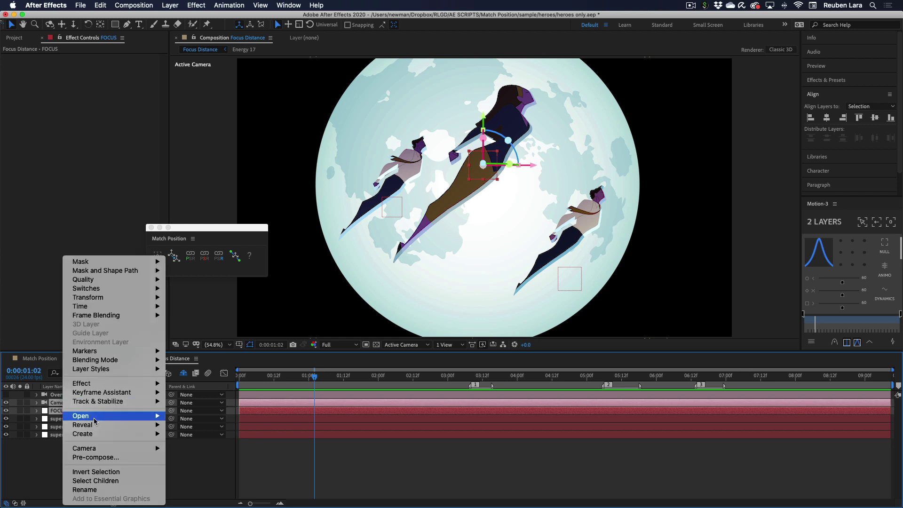
pyautogui.moveTo(141, 448)
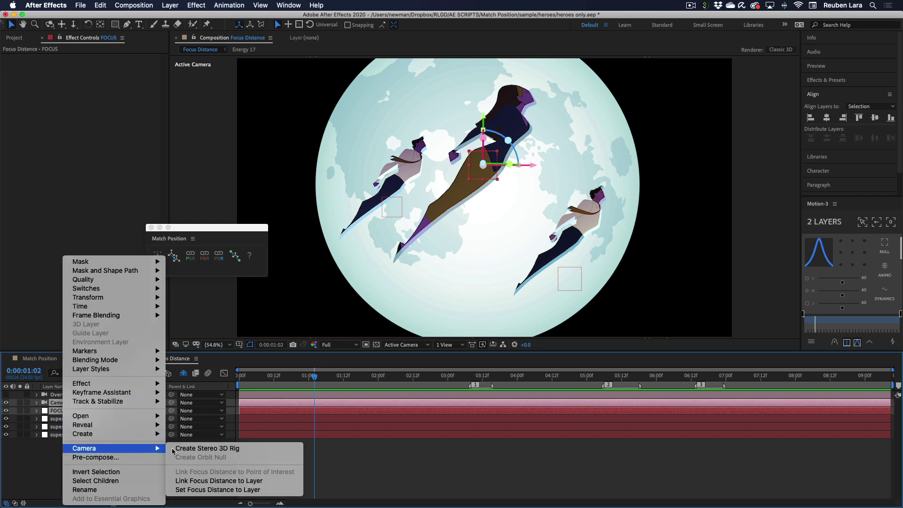
pyautogui.click(197, 481)
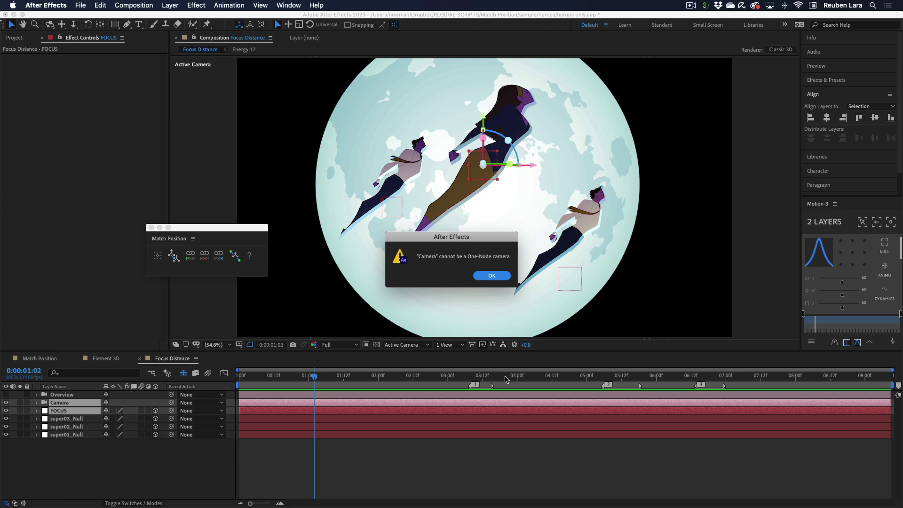
pyautogui.click(492, 275)
pyautogui.click(78, 442)
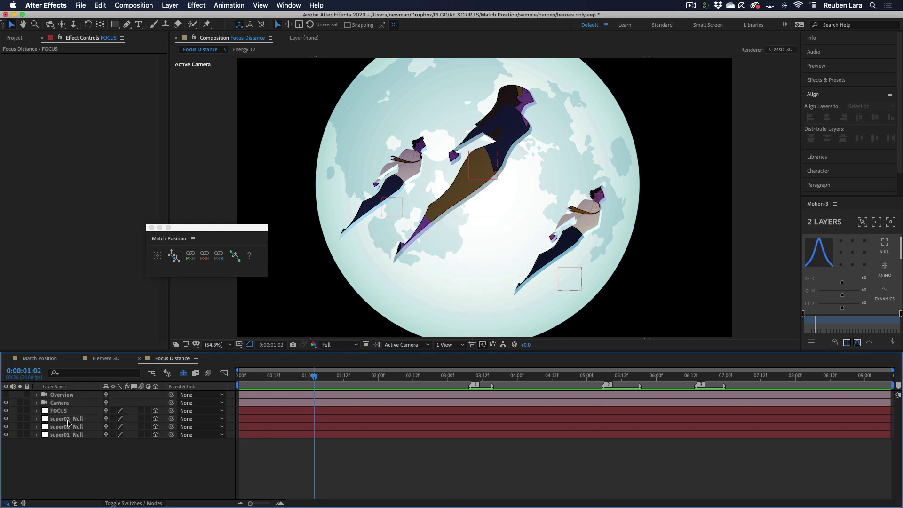
# Link the Camera's focus distance to the FOCUS null with Match Position.
pyautogui.click(67, 403)
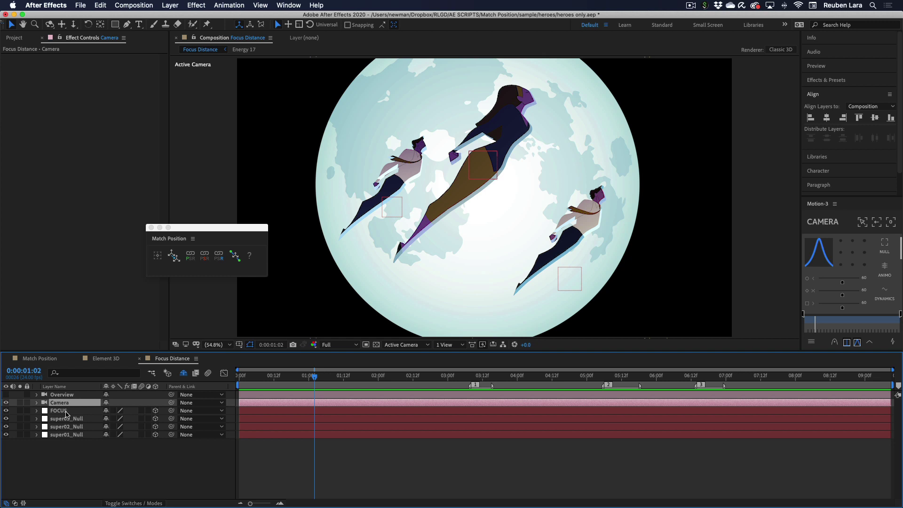
pyautogui.keyDown('shift'); pyautogui.click(66, 413); pyautogui.keyUp('shift')
pyautogui.click(190, 256)
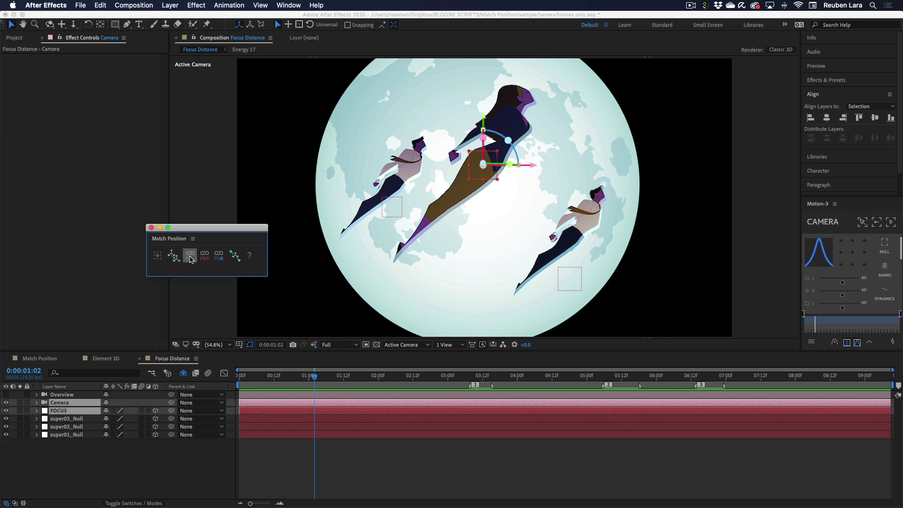
pyautogui.click(101, 486)
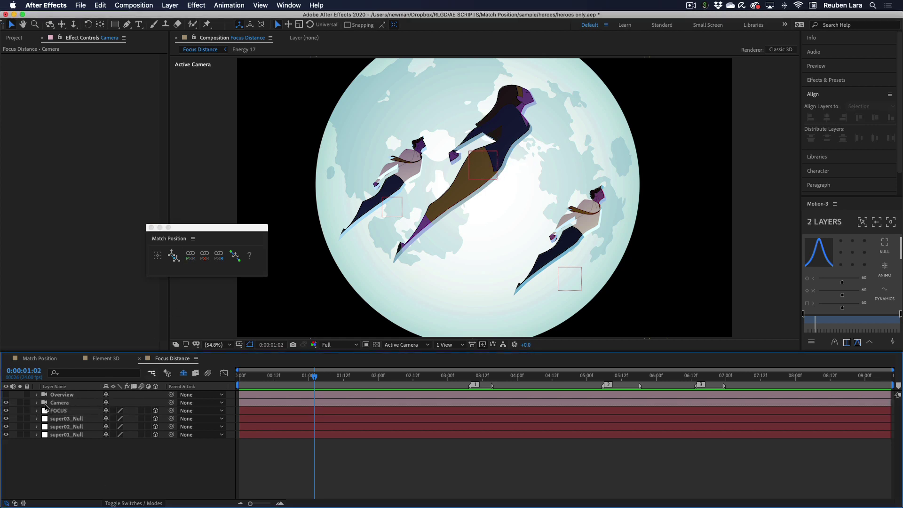
# Reveal the Camera's Focus Distance expression to check which layer it links to, and collapse the layer again.
pyautogui.click(53, 403)
pyautogui.press('e')
pyautogui.press('e')
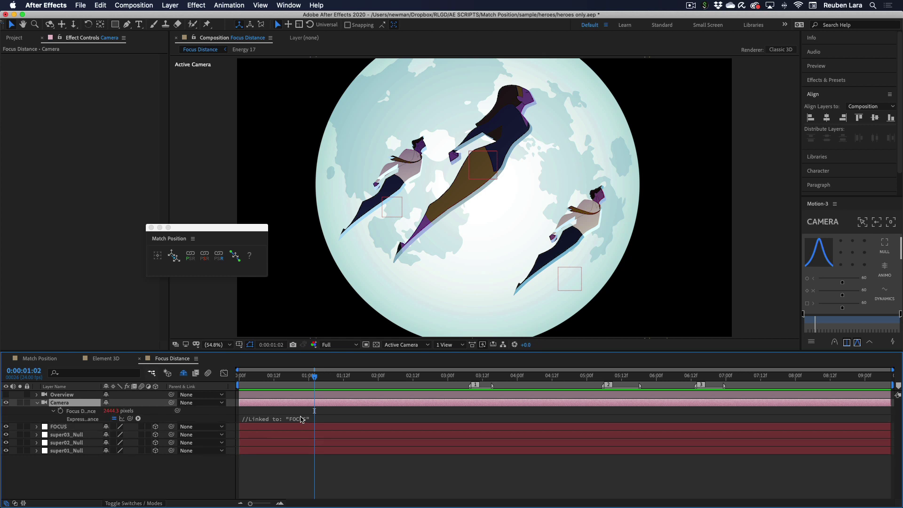
pyautogui.click(53, 411)
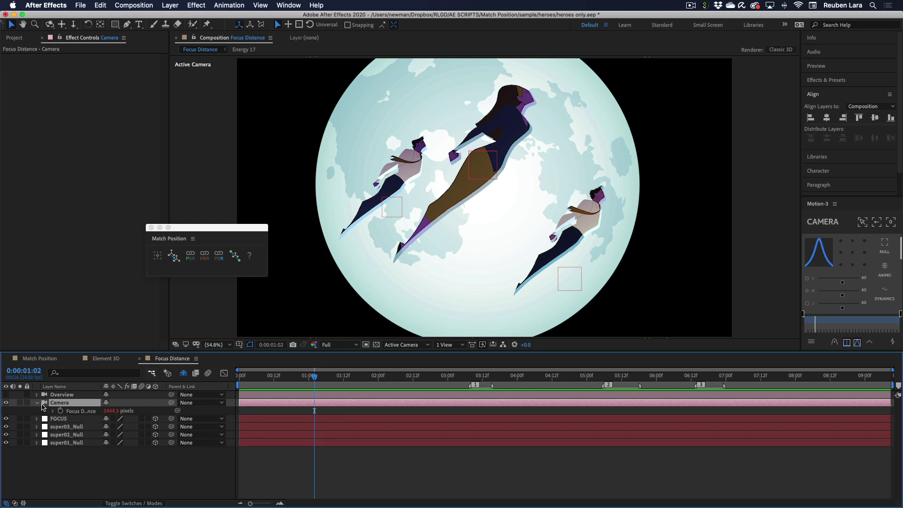
pyautogui.click(37, 403)
# Enable Depth of Field in the Camera layer's settings.
pyautogui.doubleClick(71, 403)
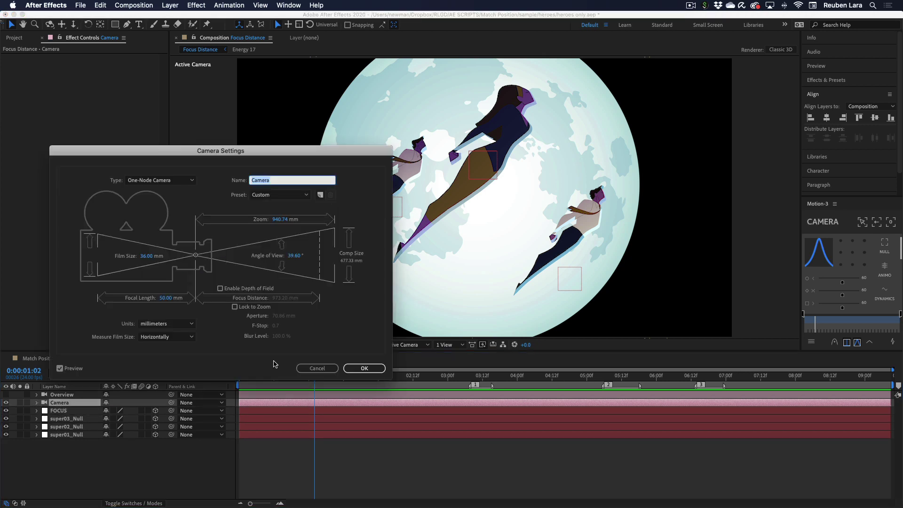
pyautogui.click(247, 288)
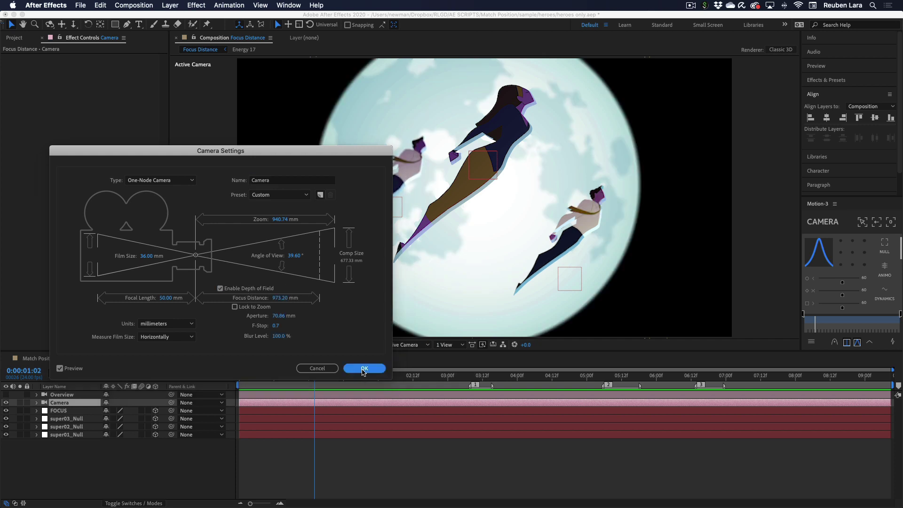
pyautogui.click(351, 368)
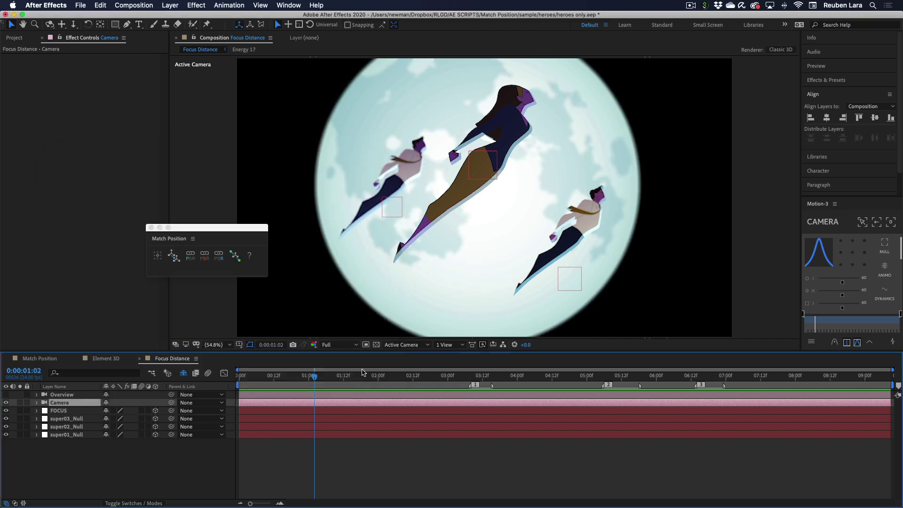
# Match the FOCUS null to super03_Null's position at 0:00:01:02 to test the focus shift.
pyautogui.click(489, 176)
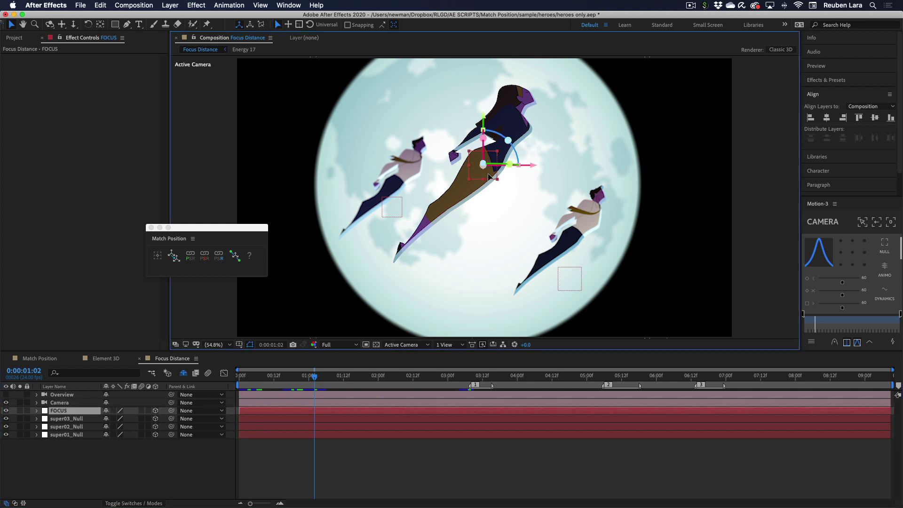
pyautogui.keyDown('shift'); pyautogui.click(77, 420); pyautogui.keyUp('shift')
pyautogui.click(173, 255)
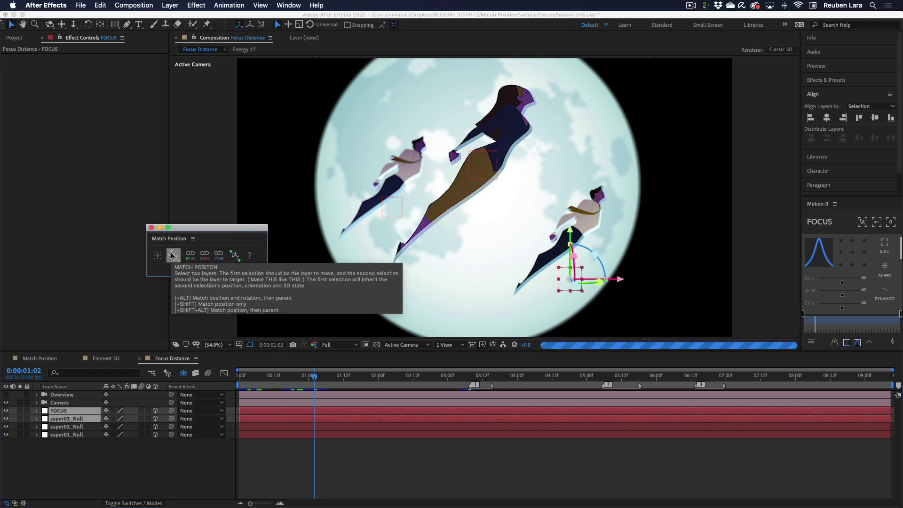
pyautogui.click(125, 472)
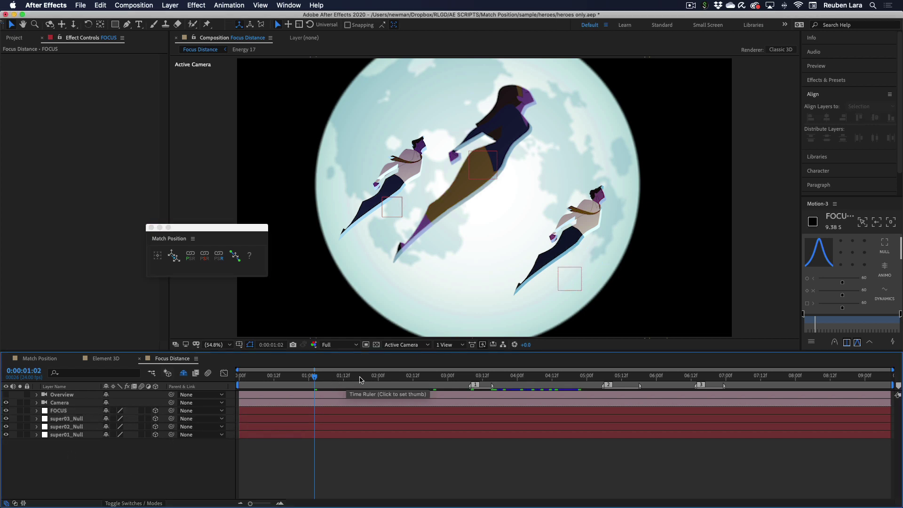
# Go to 0:00:03:08 at the first marker and match the FOCUS null to super02_Null's position.
pyautogui.click(465, 376)
pyautogui.moveTo(467, 377); pyautogui.dragTo(473, 380)
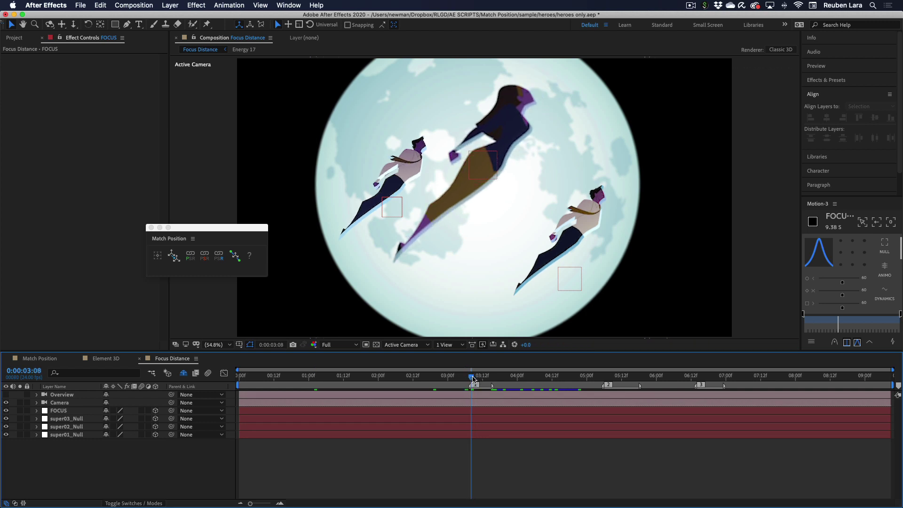
pyautogui.click(67, 410)
pyautogui.keyDown('super'); pyautogui.click(73, 427); pyautogui.keyUp('super')
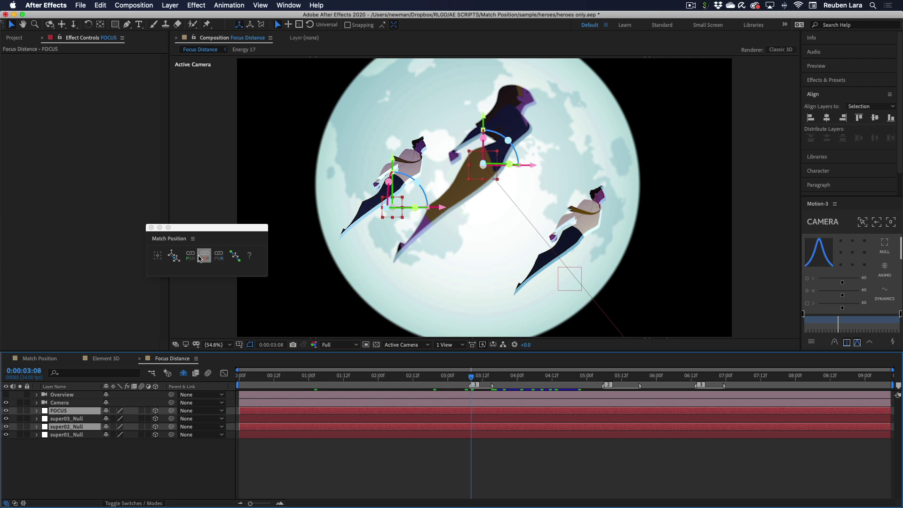
pyautogui.click(173, 256)
pyautogui.click(466, 452)
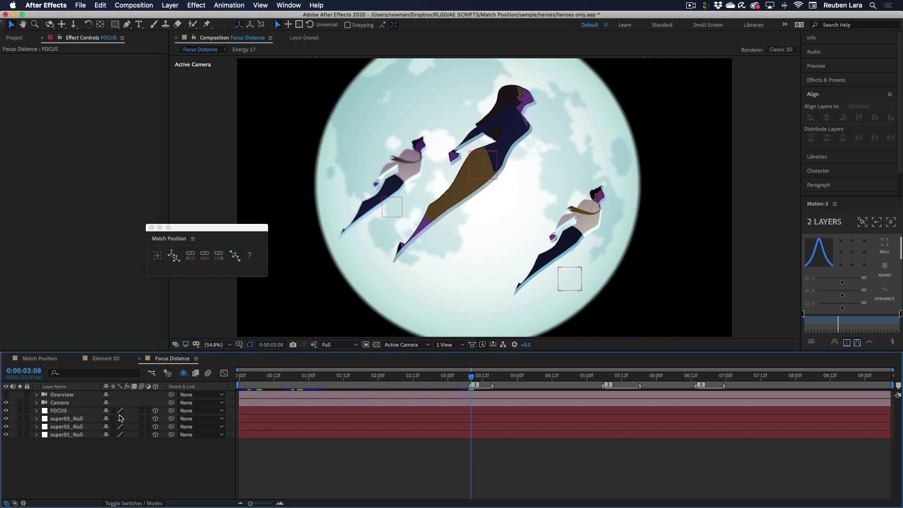
# Set a Position keyframe on the FOCUS null at 0:00:03:08.
pyautogui.click(86, 413)
pyautogui.press('p')
pyautogui.click(60, 419)
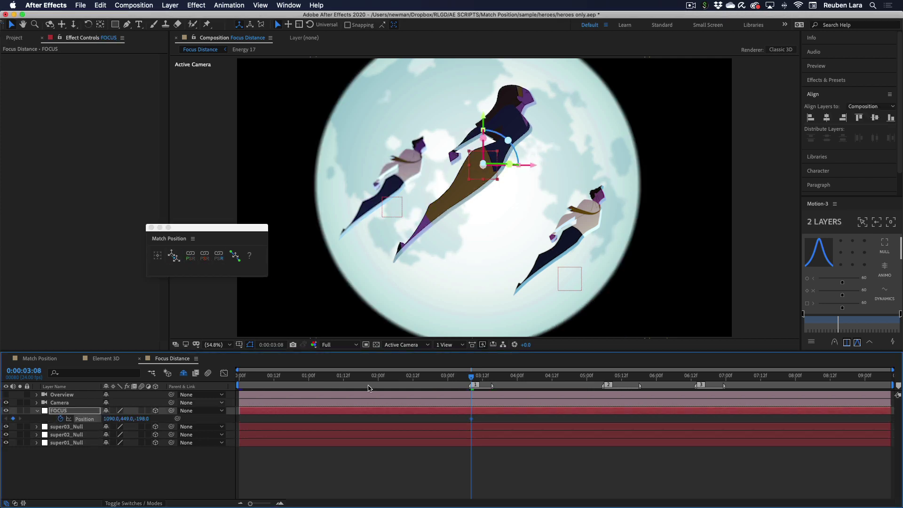
# Match the FOCUS null to super01_Null at 0:00:03:15, the end of the first marker.
pyautogui.click(491, 379)
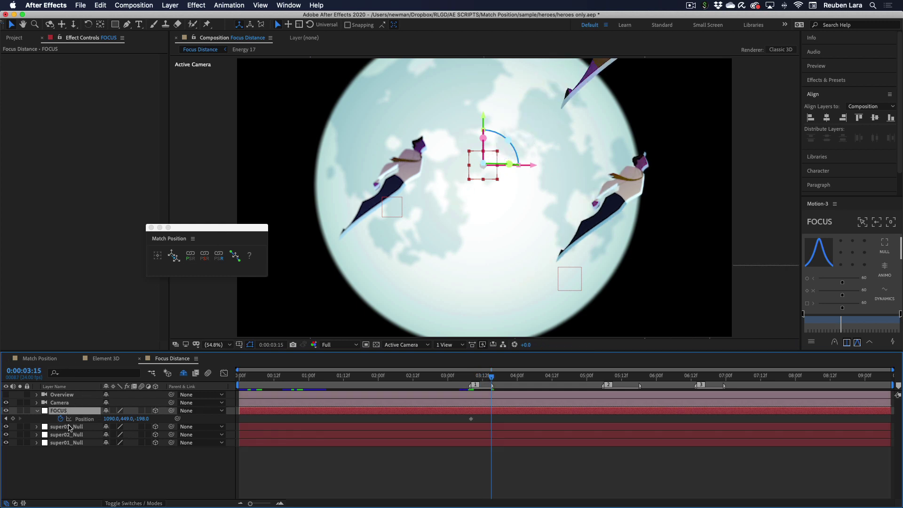
pyautogui.keyDown('super'); pyautogui.click(67, 443); pyautogui.keyUp('super')
pyautogui.click(174, 255)
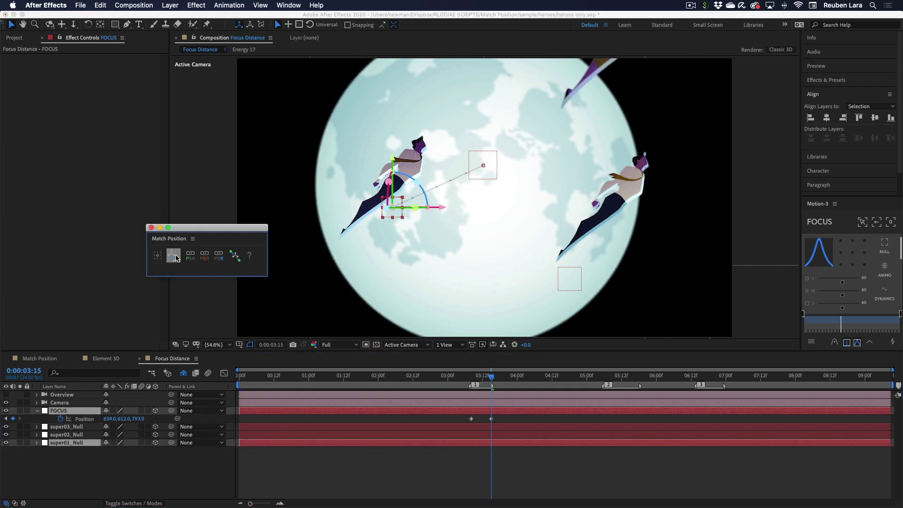
pyautogui.click(509, 470)
# Hold FOCUS's position with a keyframe at 0:00:05:06 and match the null to super02_Null at 0:00:05:18.
pyautogui.moveTo(554, 379); pyautogui.dragTo(603, 379)
pyautogui.click(13, 419)
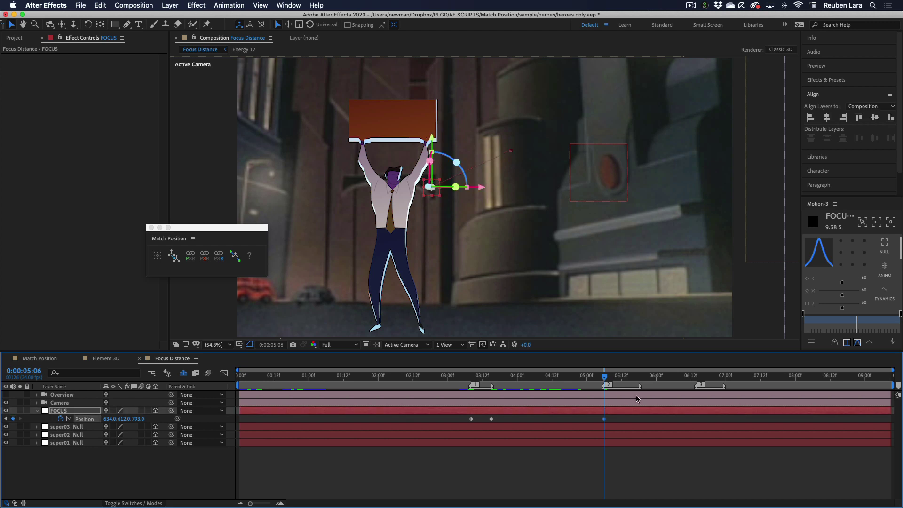
pyautogui.moveTo(604, 378); pyautogui.dragTo(639, 380)
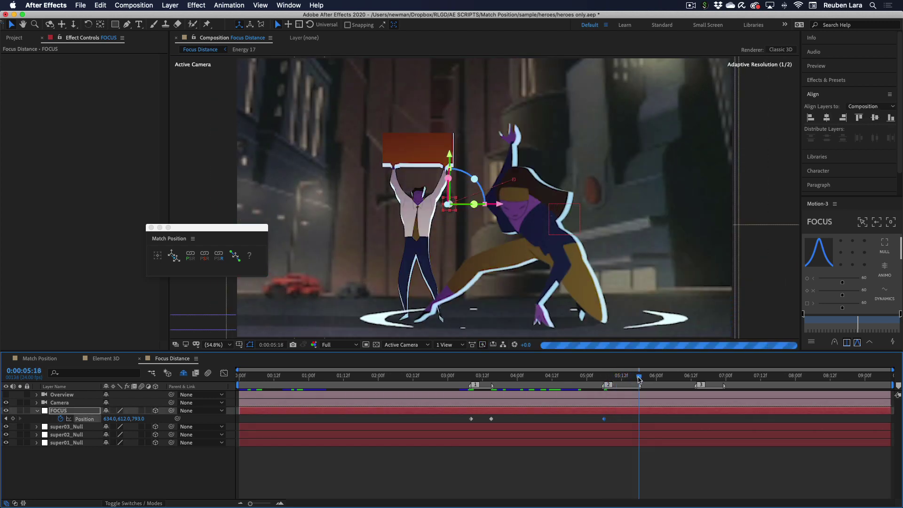
pyautogui.click(62, 412)
pyautogui.keyDown('super'); pyautogui.click(65, 435); pyautogui.keyUp('super')
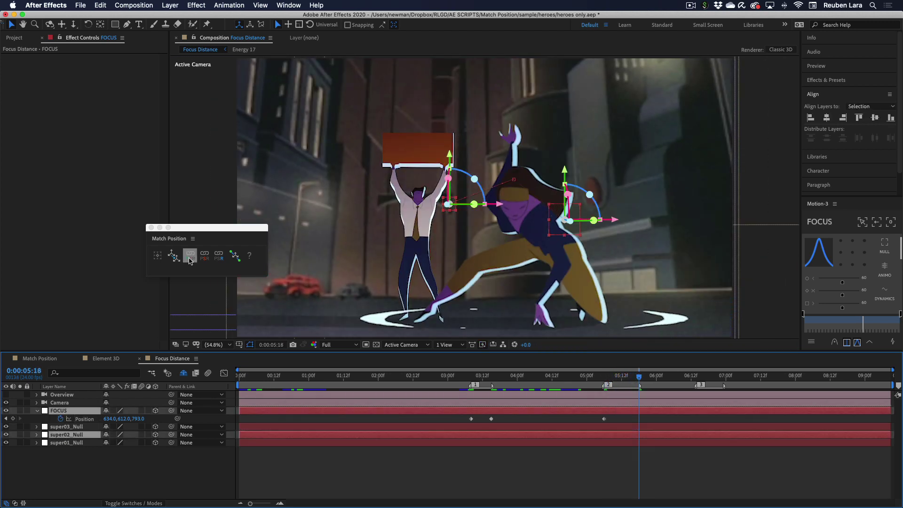
pyautogui.click(173, 255)
pyautogui.click(723, 467)
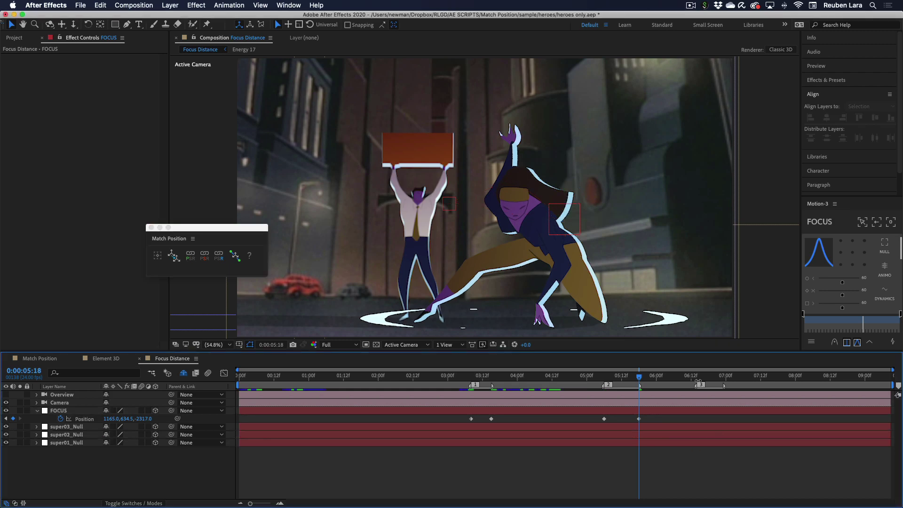
# Hold FOCUS's position with a keyframe at 0:00:06:14 and match the null to super03_Null at 0:00:06:23.
pyautogui.press('k')
pyautogui.click(14, 419)
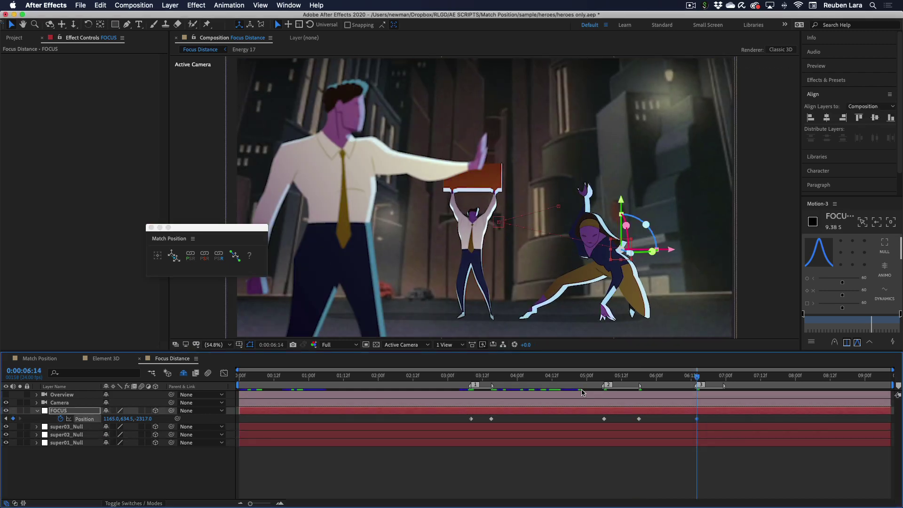
pyautogui.moveTo(702, 379); pyautogui.dragTo(723, 379)
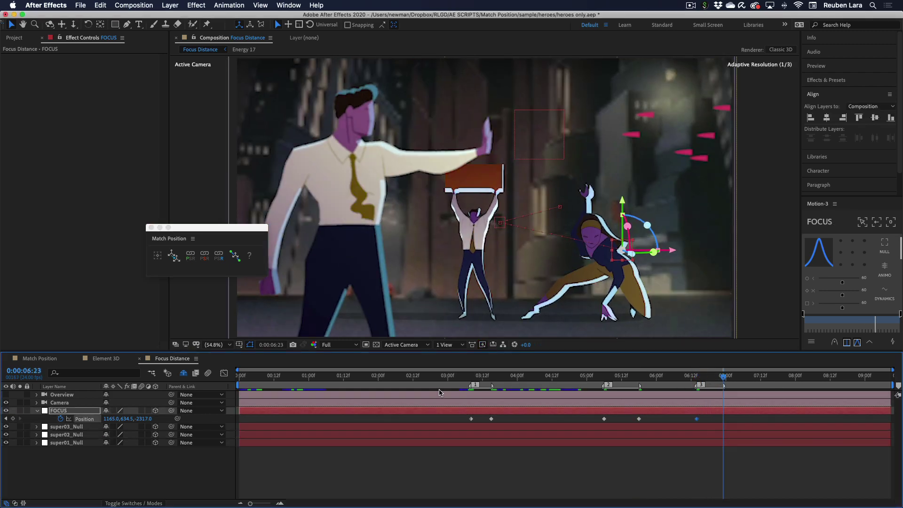
pyautogui.click(68, 411)
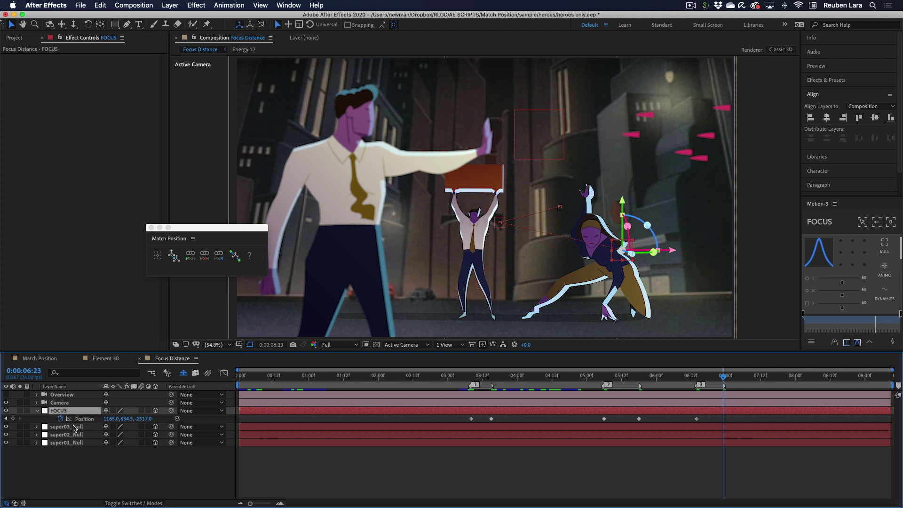
pyautogui.keyDown('shift'); pyautogui.click(74, 428); pyautogui.keyUp('shift')
pyautogui.click(173, 256)
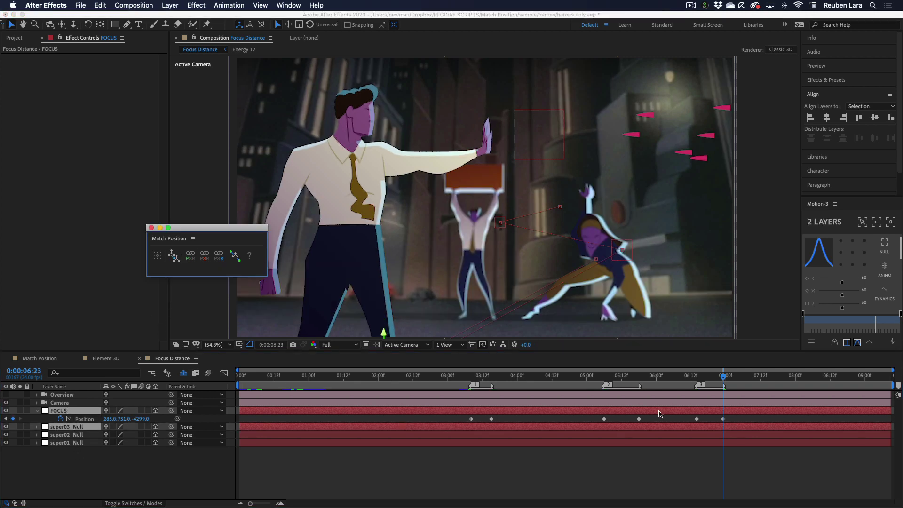
pyautogui.click(746, 465)
# Ease all of the FOCUS null's Position keyframes and play the composition from the beginning.
pyautogui.moveTo(732, 418); pyautogui.dragTo(429, 421)
pyautogui.click(841, 294)
pyautogui.click(540, 477)
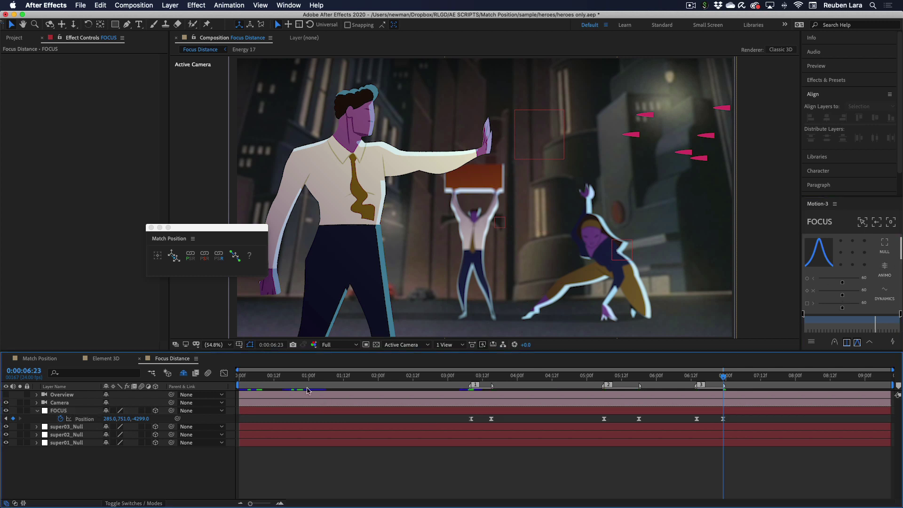
pyautogui.moveTo(296, 379); pyautogui.dragTo(208, 376)
pyautogui.press('space')
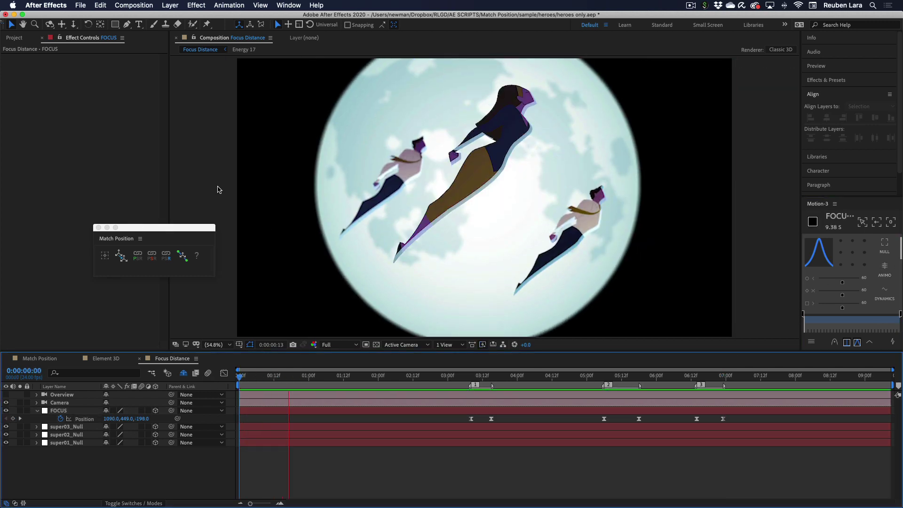